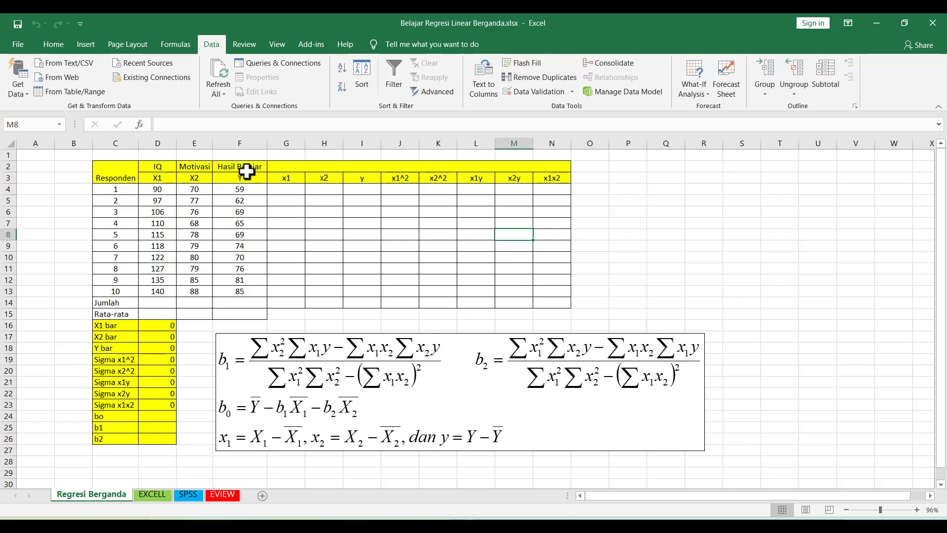
- Sum the X1 scores D4:D13 in D14 of the Jumlah row and fill the formula across to F14
click(157, 305)
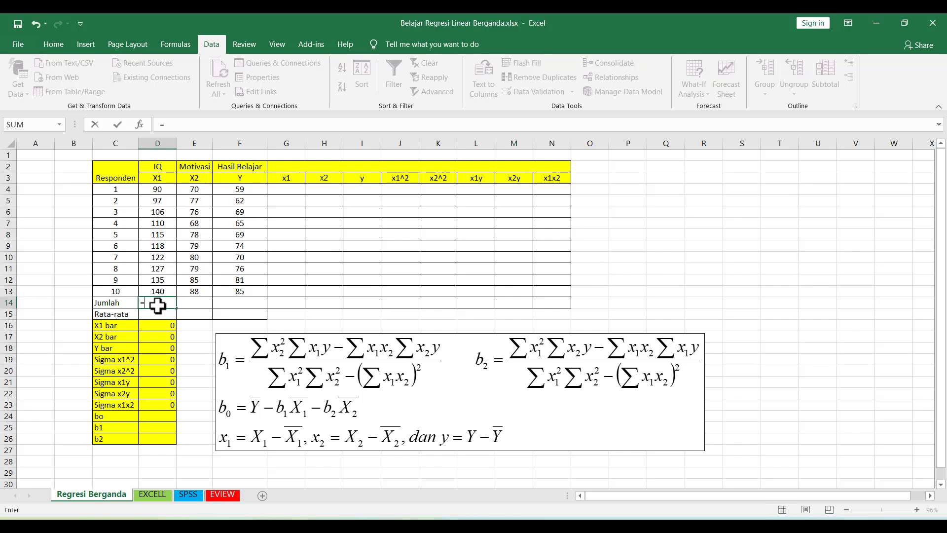
text(=sum()
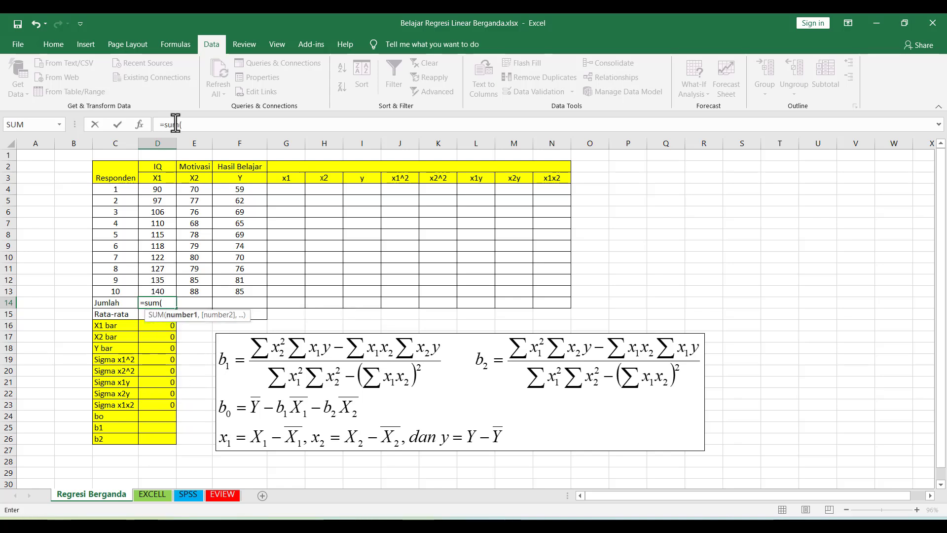
drag(157, 189, 158, 294)
text())
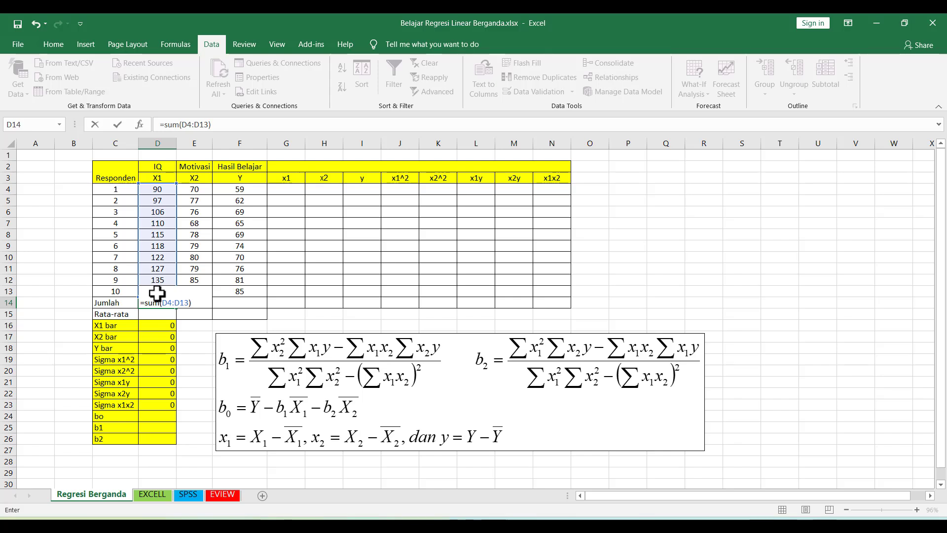
key(Return)
click(158, 299)
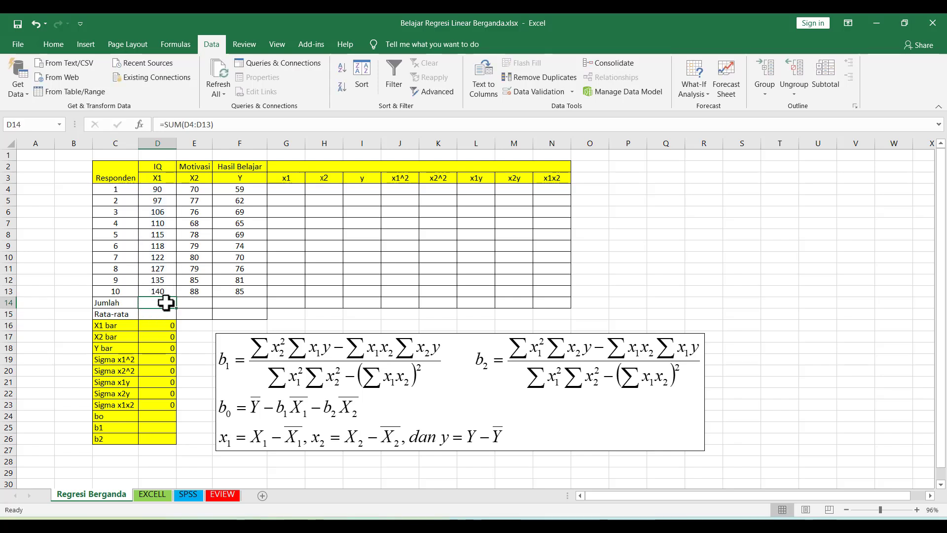
drag(176, 308, 256, 303)
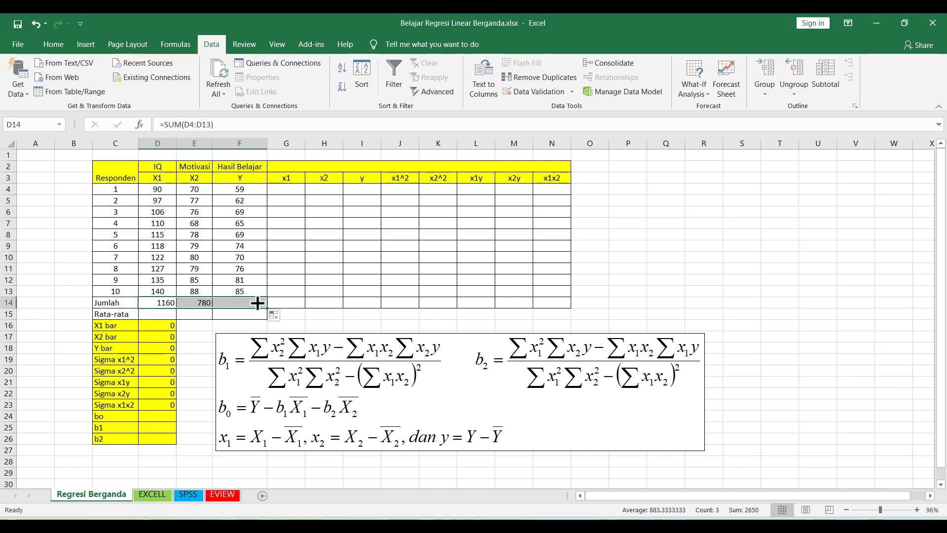
- Average the X1 scores D4:D13 in D15 of the Rata-rata row and fill the formula across to F15
click(154, 315)
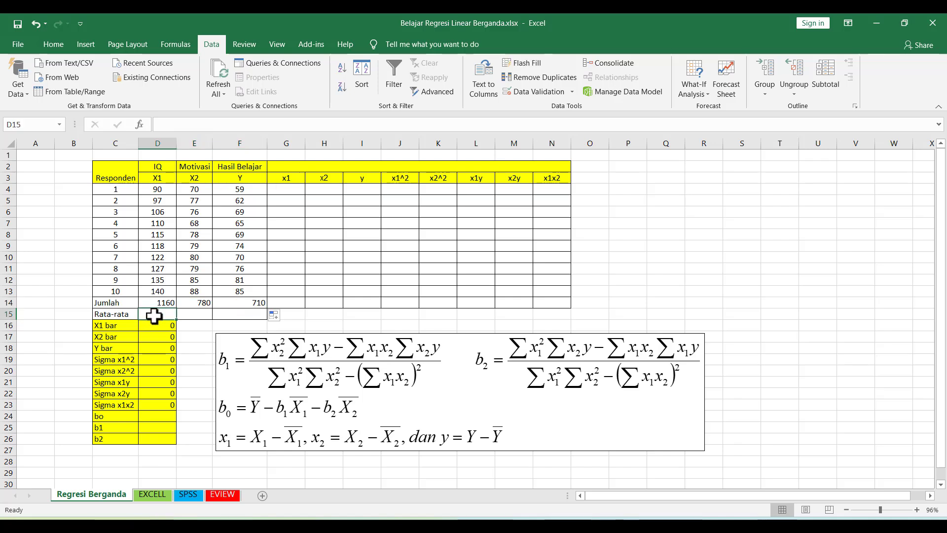
text(=A)
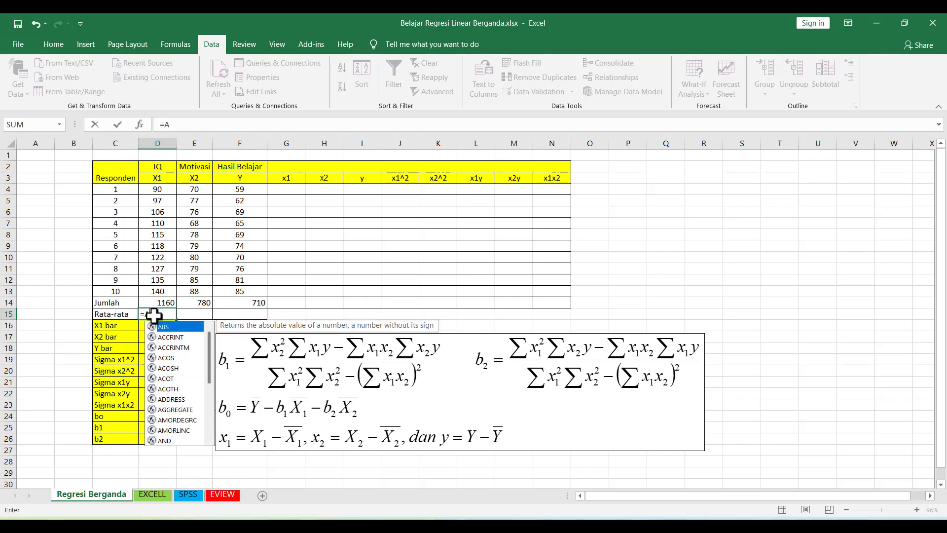
text(VERAGE()
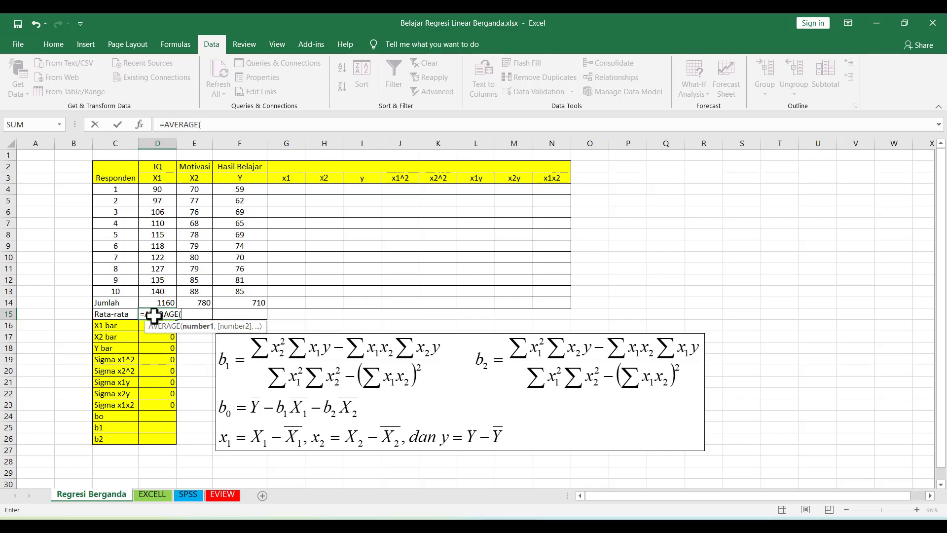
drag(160, 189, 163, 295)
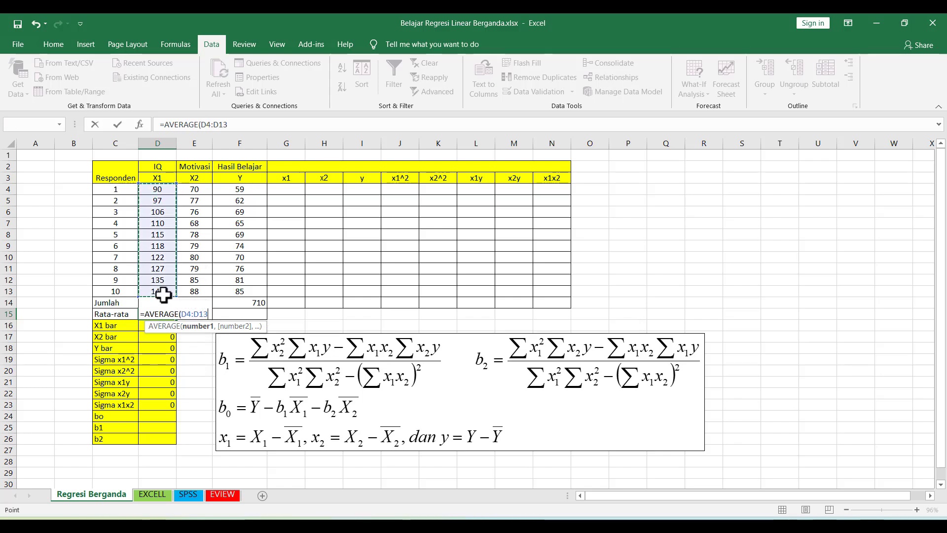
key(Return)
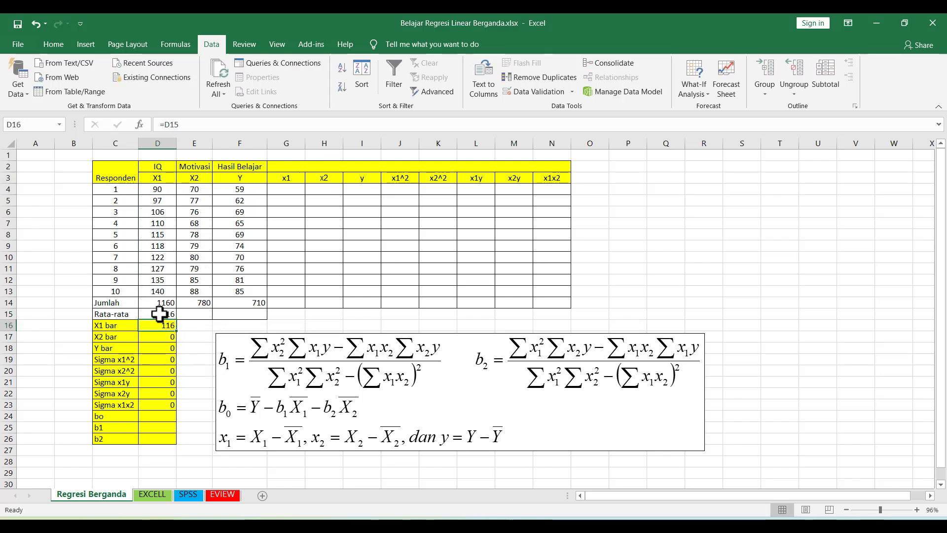
click(163, 314)
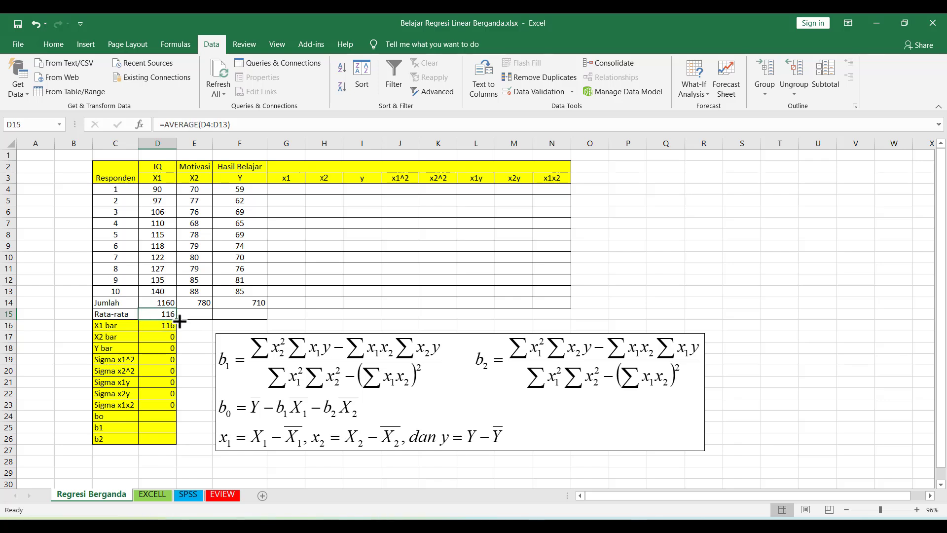
drag(179, 321, 259, 320)
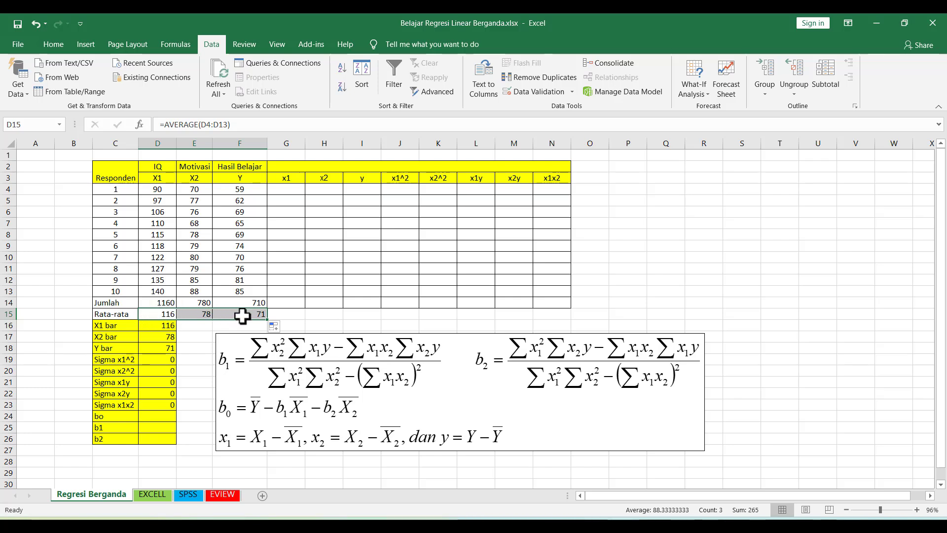
- Look over the empty x1 to x1x2 columns along the first respondent's row, ending at G4
click(296, 199)
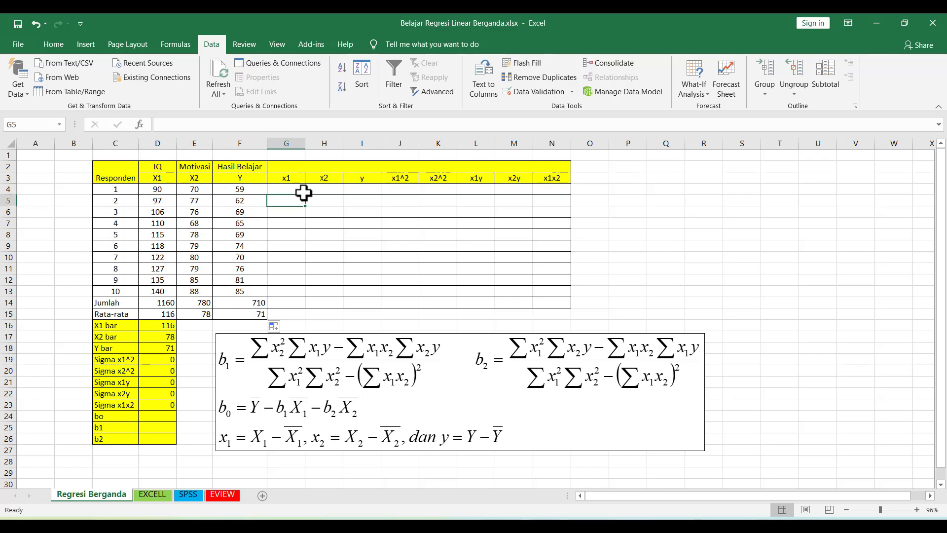
click(302, 191)
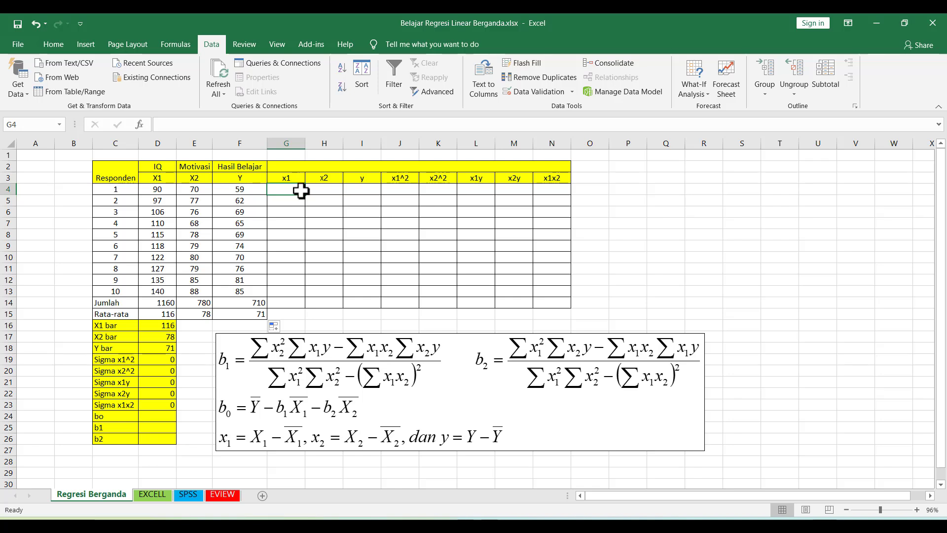
key(Right)
key(Right)
key(Right)
key(Right)
key(Right)
key(Right)
key(Right)
key(Right)
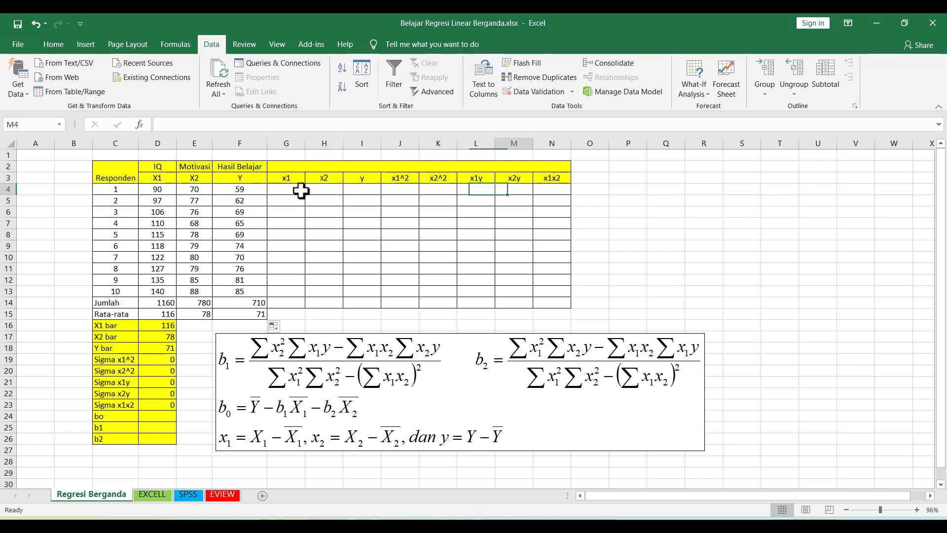
key(Left)
key(Left)
key(Left)
key(Left)
key(Left)
key(Left)
key(Left)
key(Left)
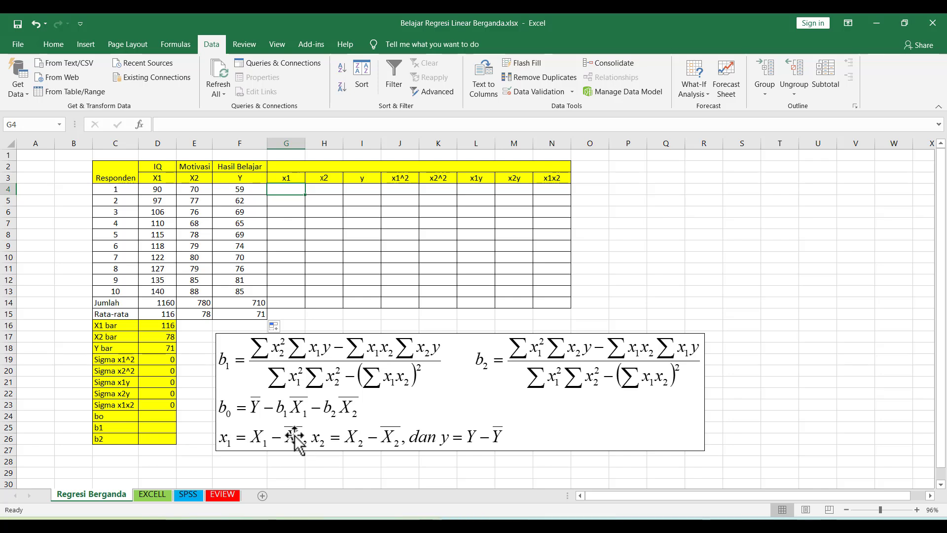
- Enter the first respondent's x1 deviation in G4 as =D4-$D$15, with the mean as an absolute reference
text(=)
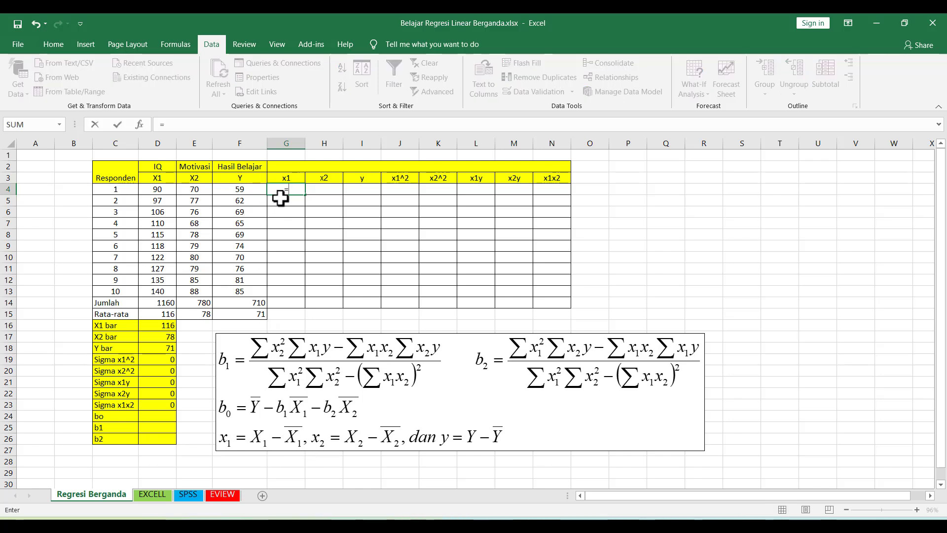
click(160, 191)
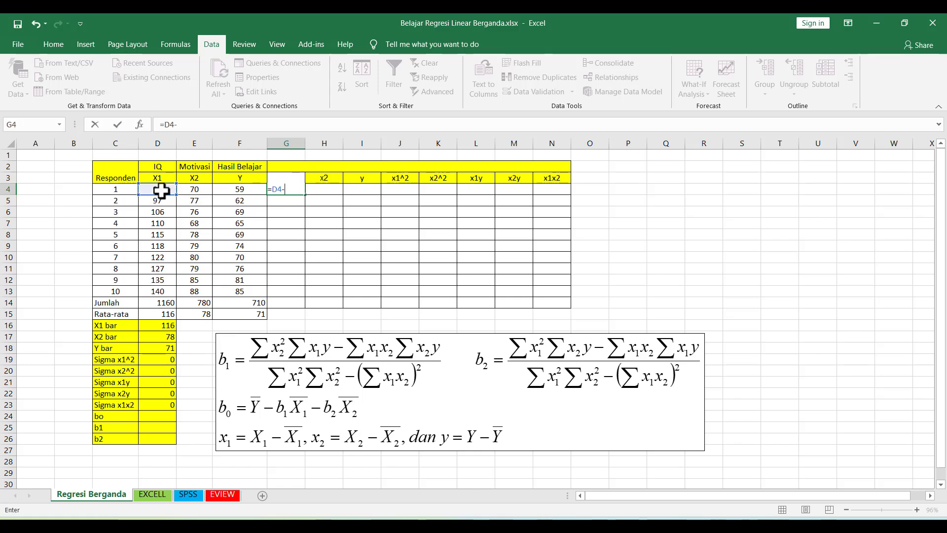
click(162, 314)
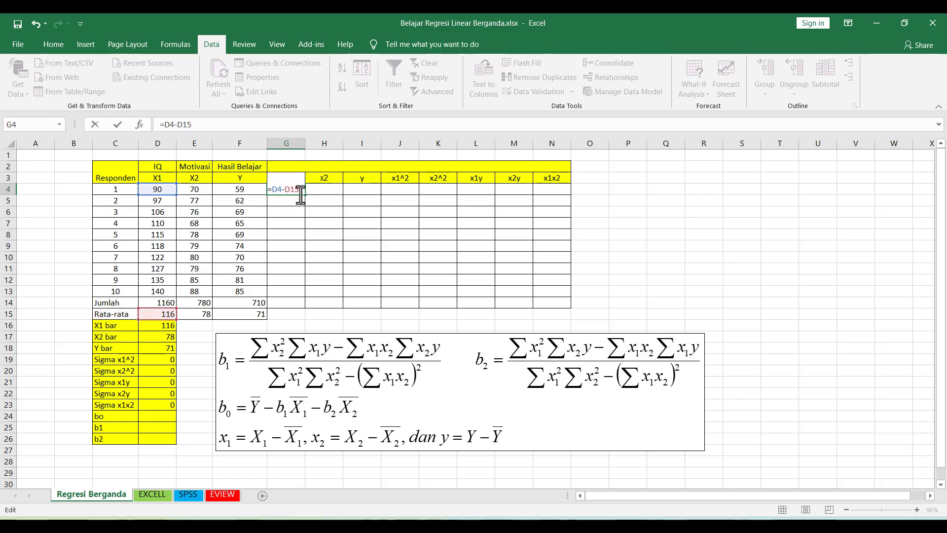
text($D)
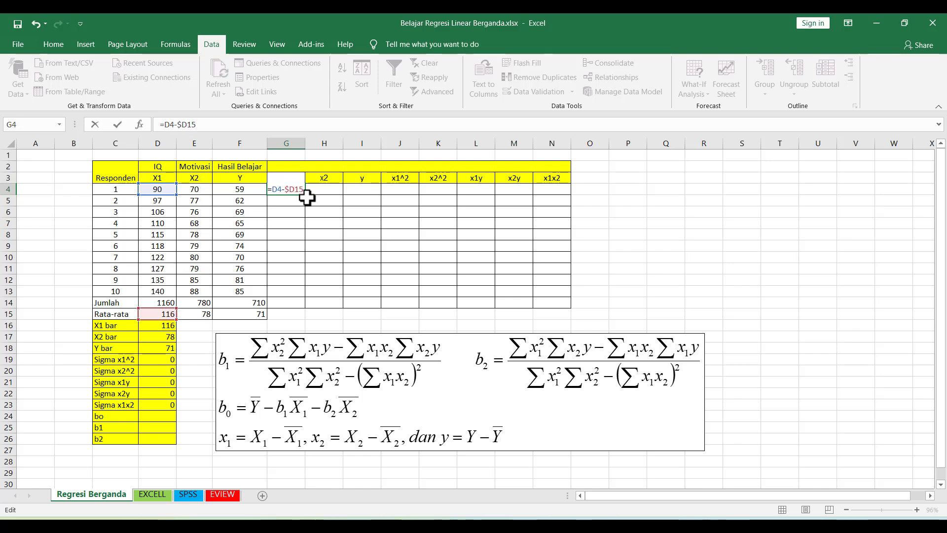
text($)
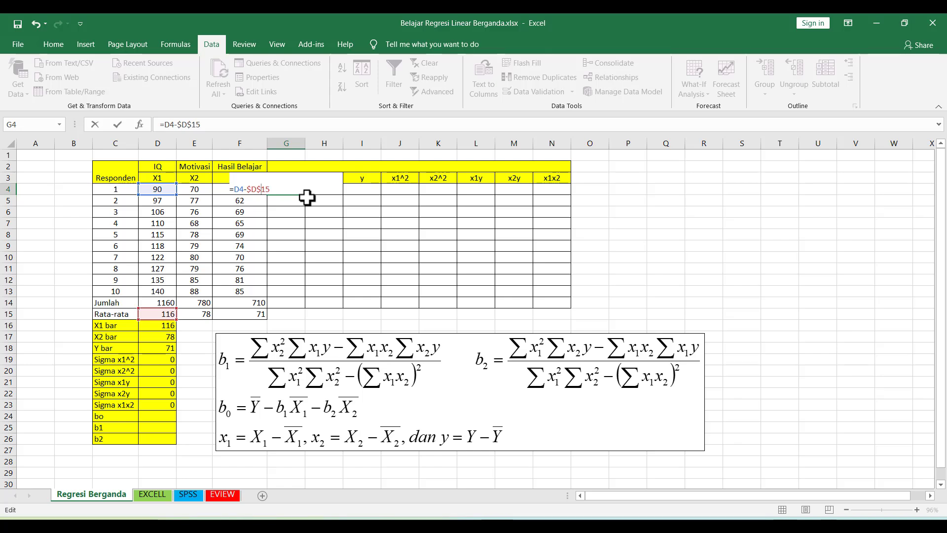
key(ctrl+Return)
click(290, 188)
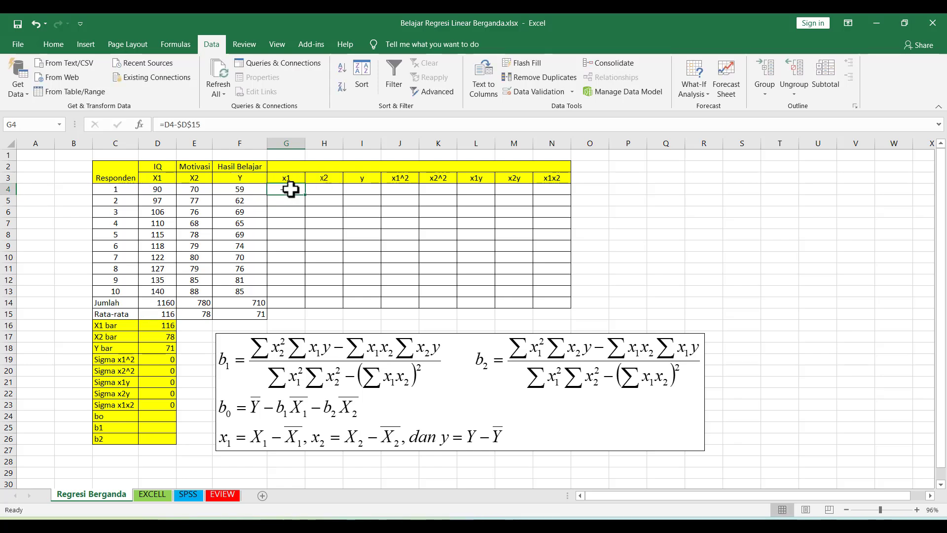
- Remove the $D$15 reference from the G4 formula and re-enter it by picking D15 and making it absolute
click(219, 124)
key(BackSpace)
key(BackSpace)
key(BackSpace)
key(BackSpace)
key(BackSpace)
key(BackSpace)
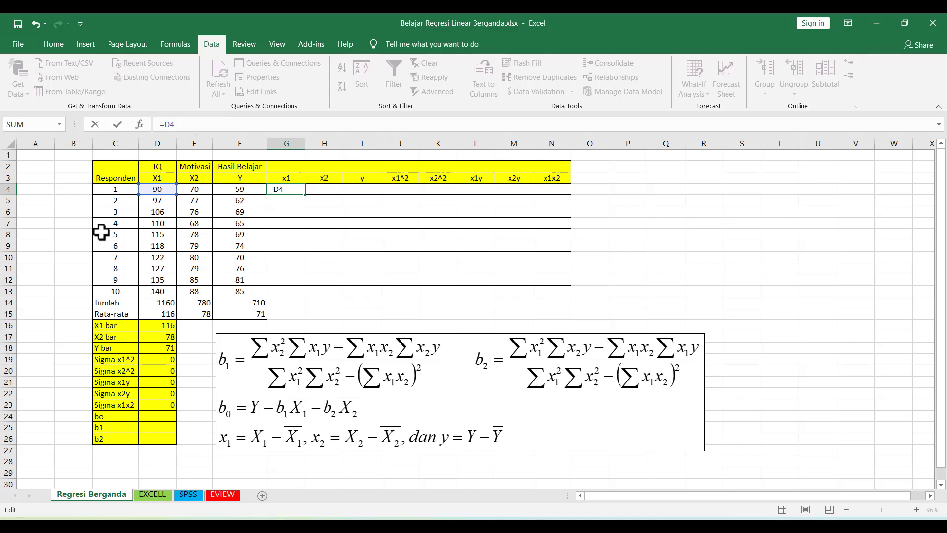
click(161, 315)
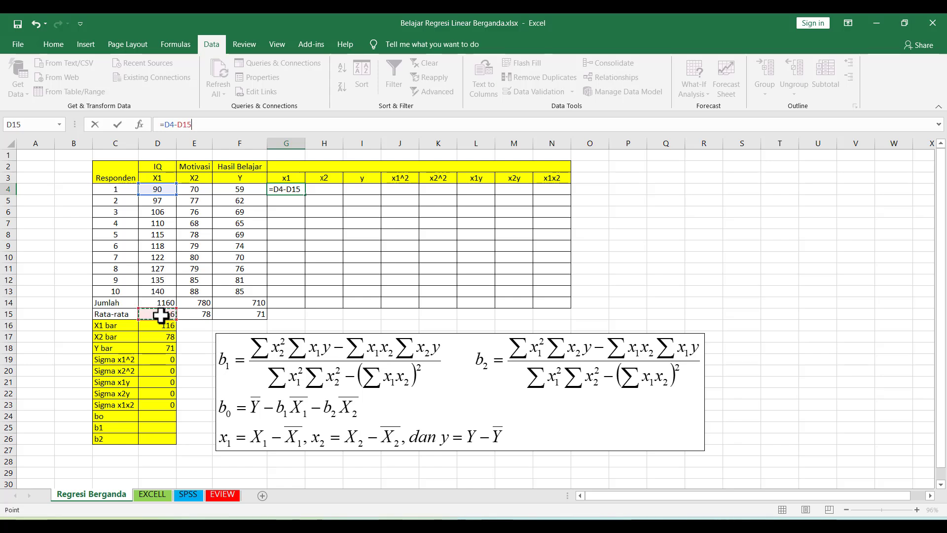
key(F4)
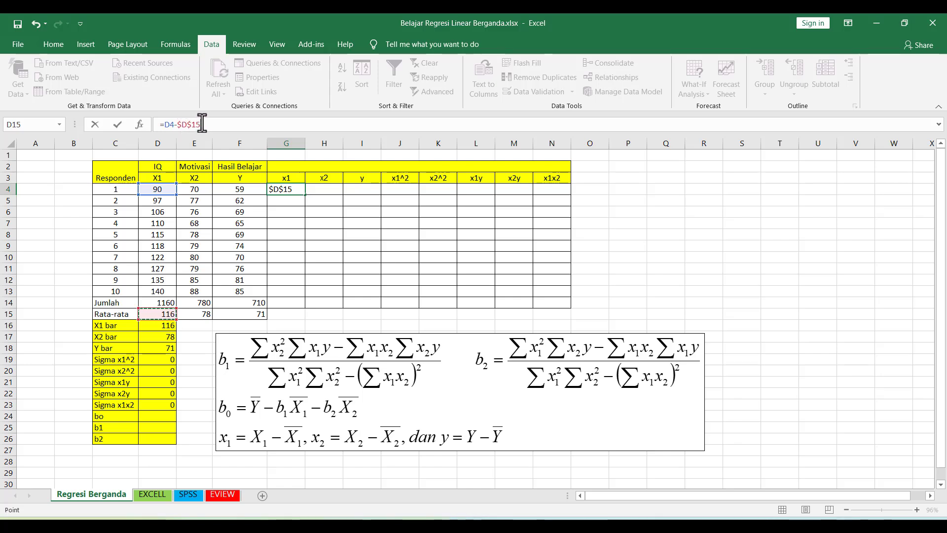
key(Return)
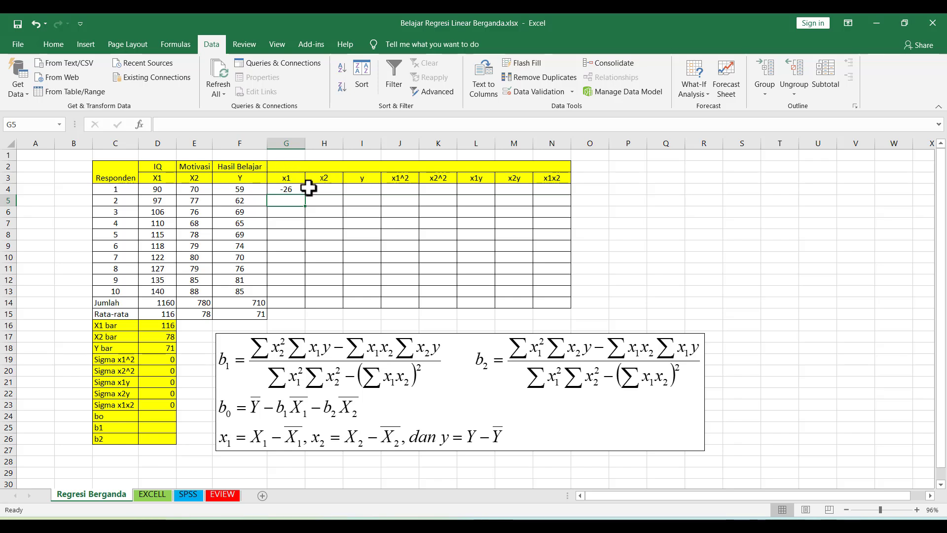
click(296, 189)
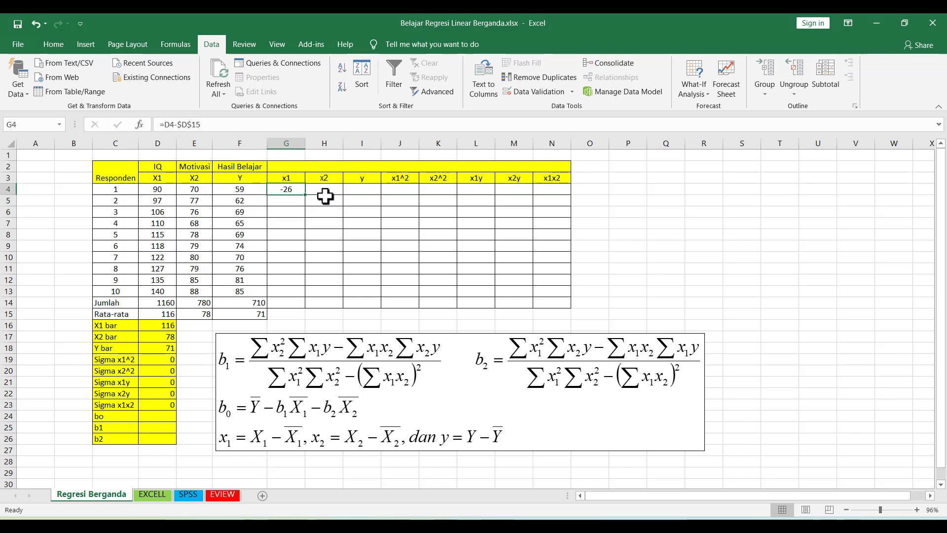
- Enter the first respondent's x2 deviation in H4 as =E4-$E$15
click(327, 189)
text(=)
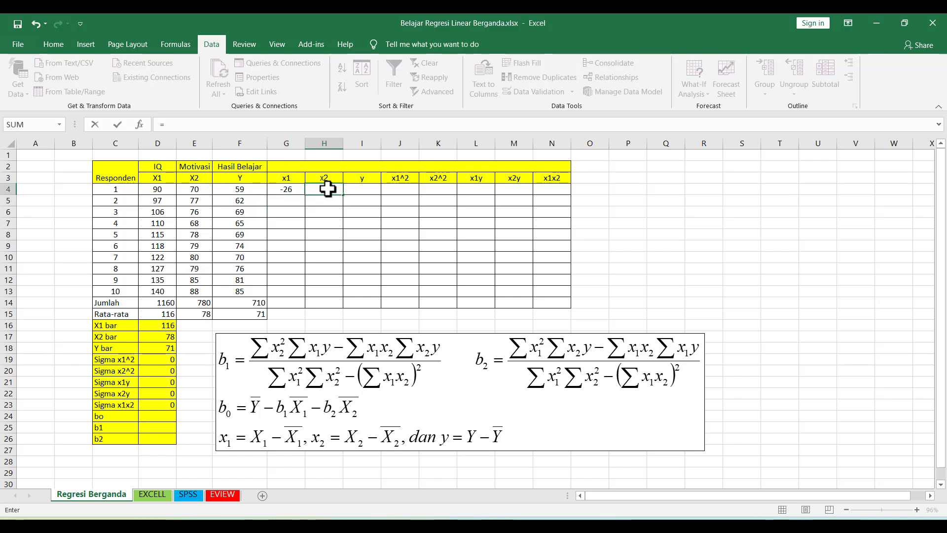
click(188, 190)
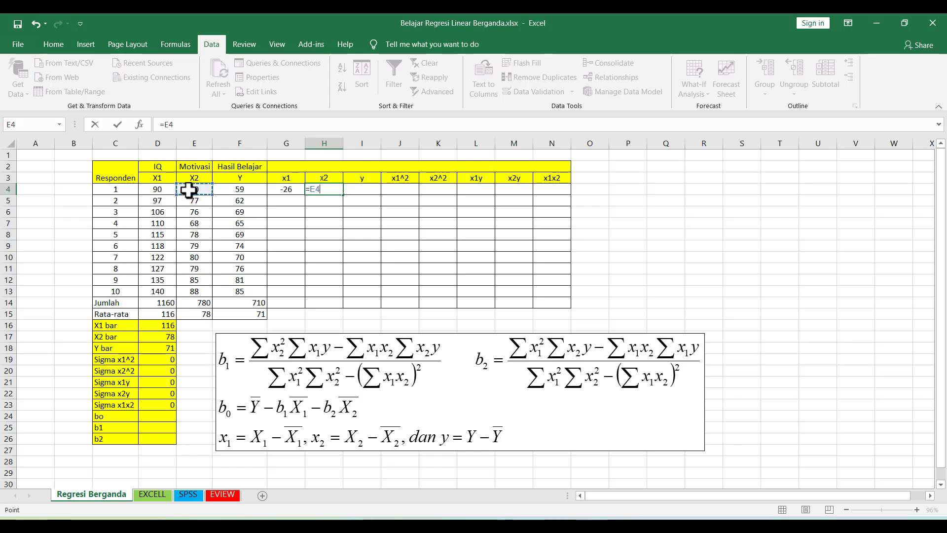
text(-)
click(197, 315)
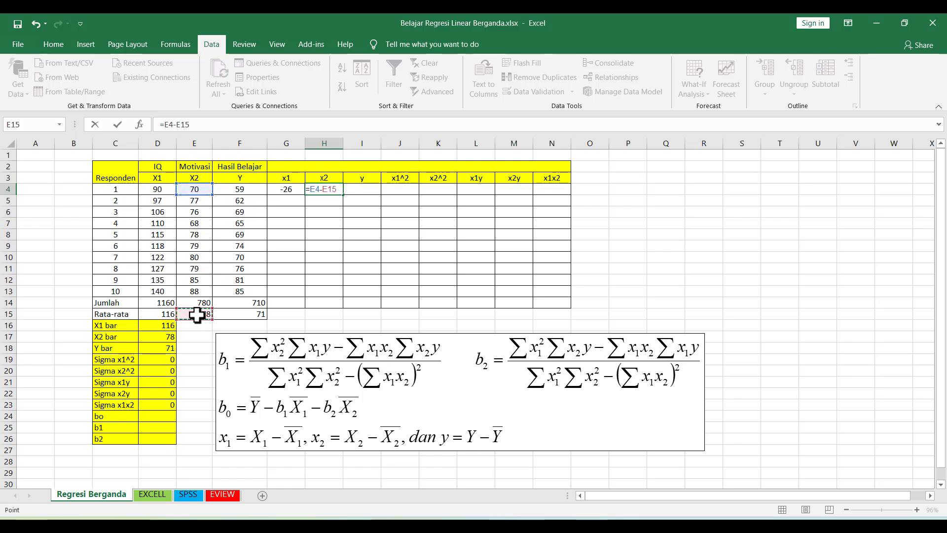
key(F4)
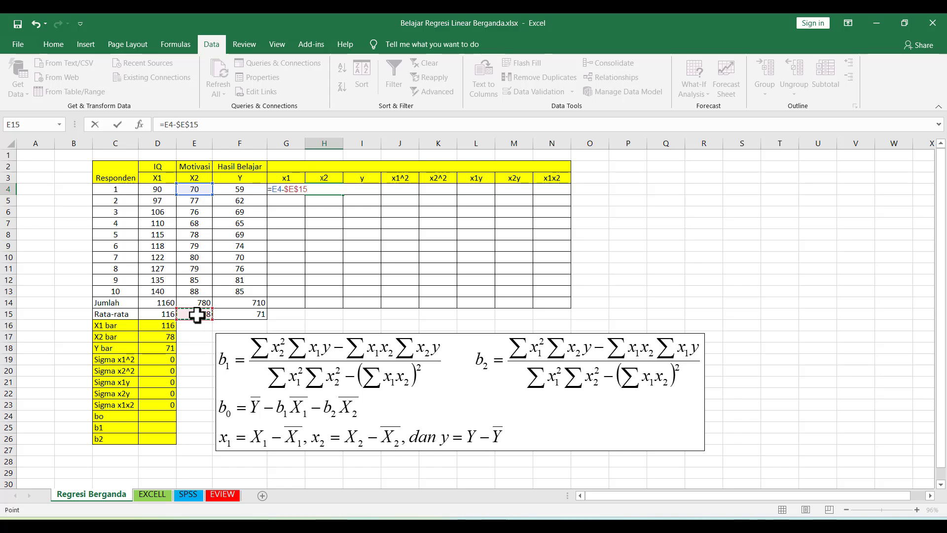
key(Return)
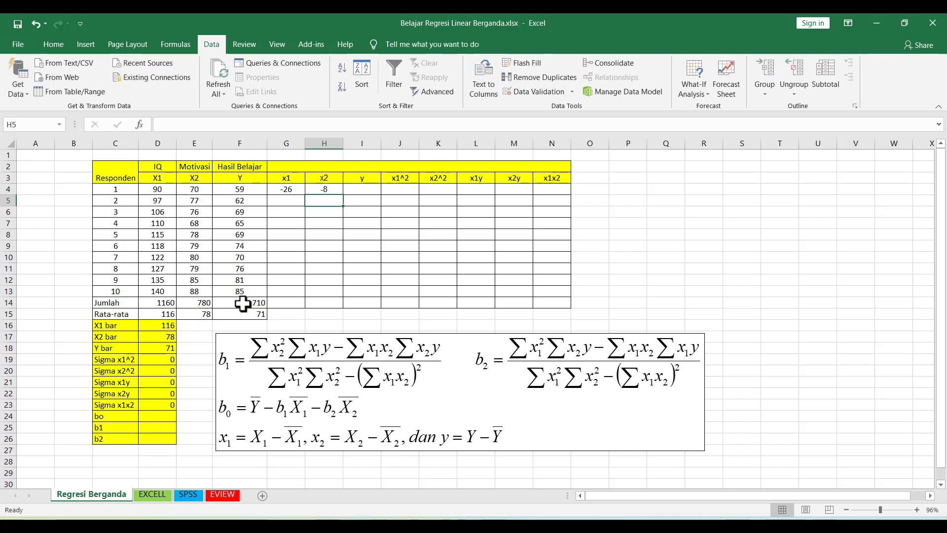
- Enter the first respondent's y deviation in I4 as =F4-$F$15, with the mean as an absolute reference
click(362, 189)
text(=)
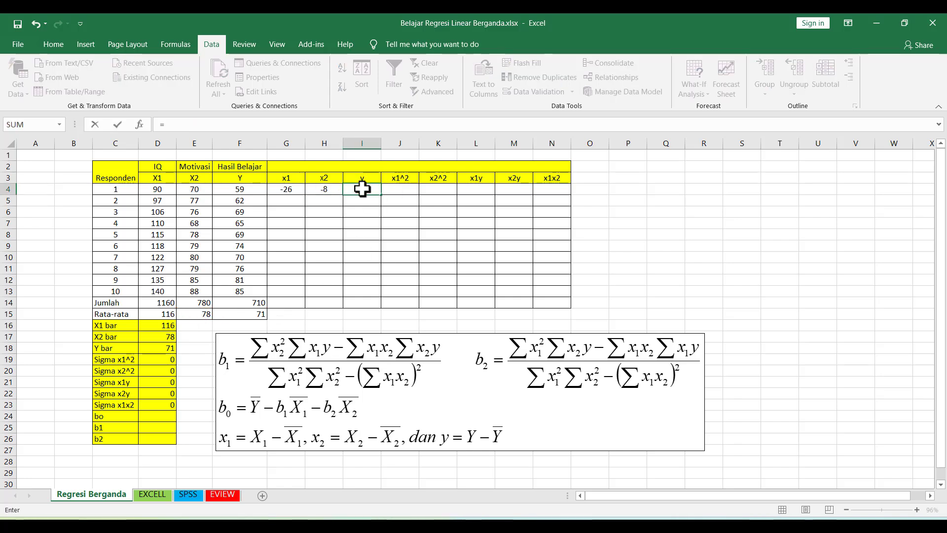
click(234, 192)
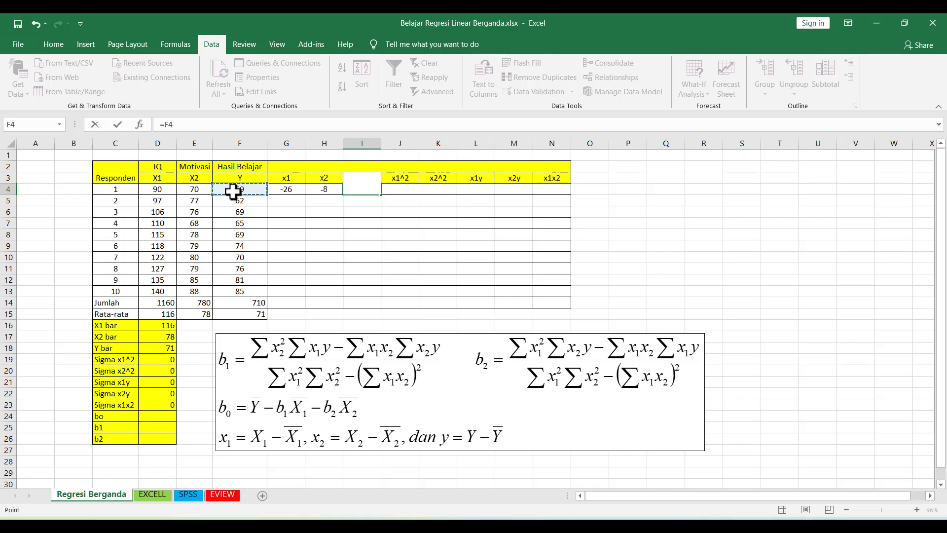
text(-)
click(255, 311)
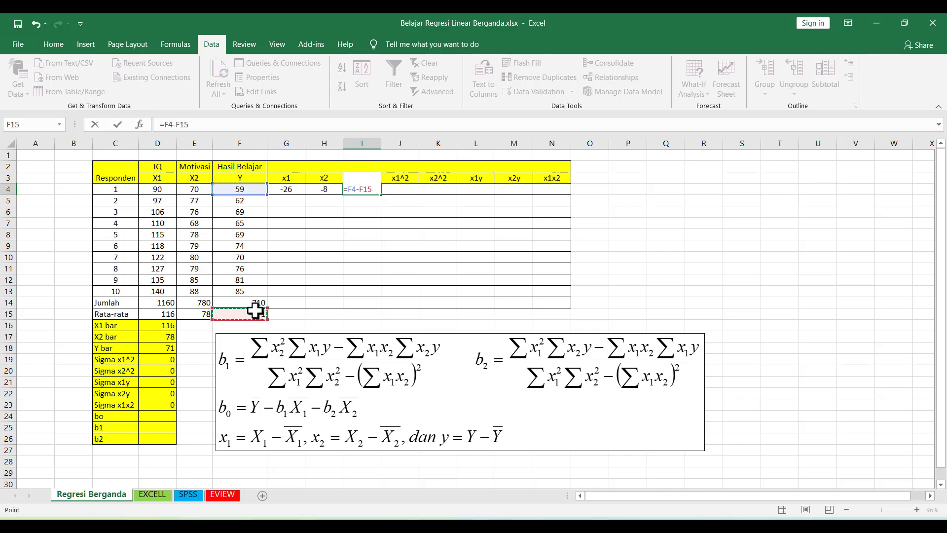
key(F4)
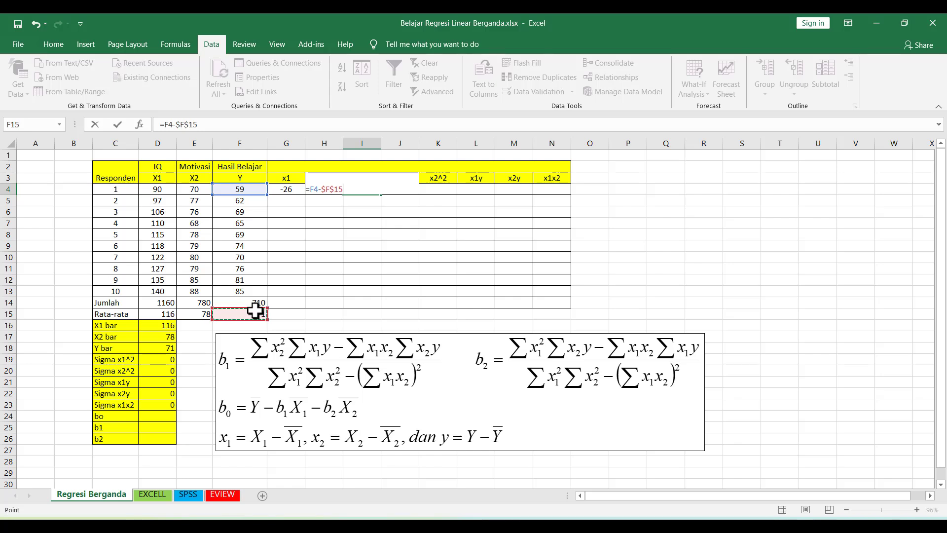
key(Return)
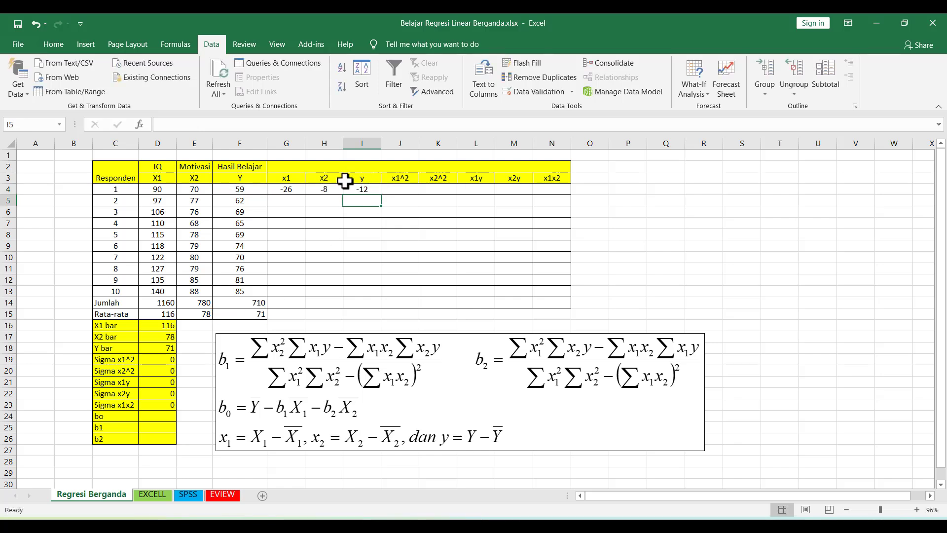
- Fill the x1, x2 and y deviation formulas in G4:I4 down to the tenth respondent in row 13
click(297, 189)
drag(297, 189, 372, 296)
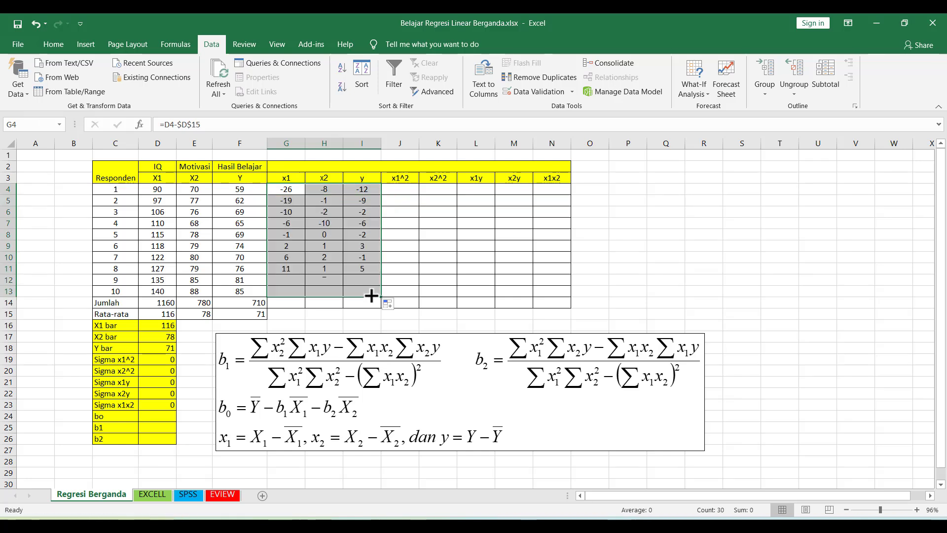
click(398, 211)
- Enter the first respondent's squared x1 deviation in J4 as =G4^2
click(402, 188)
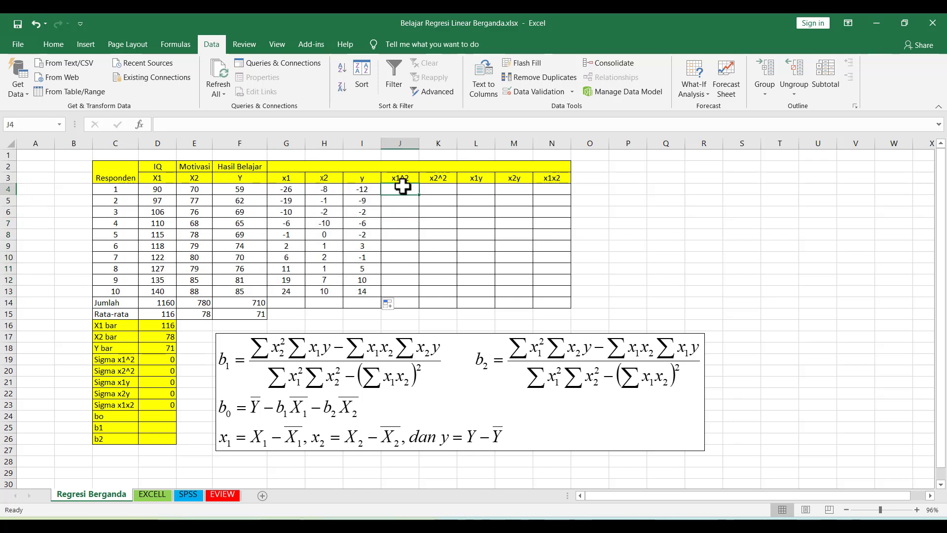
text(=)
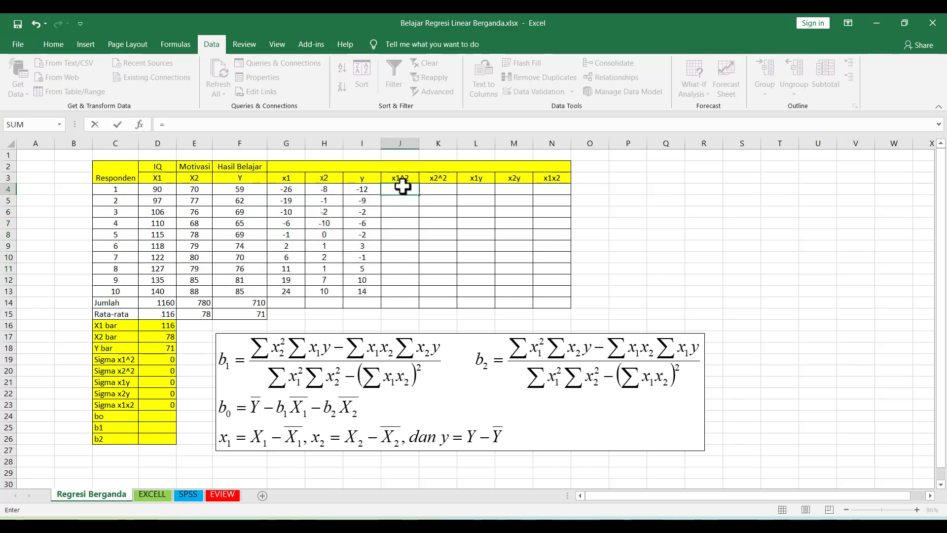
click(287, 190)
text(^2)
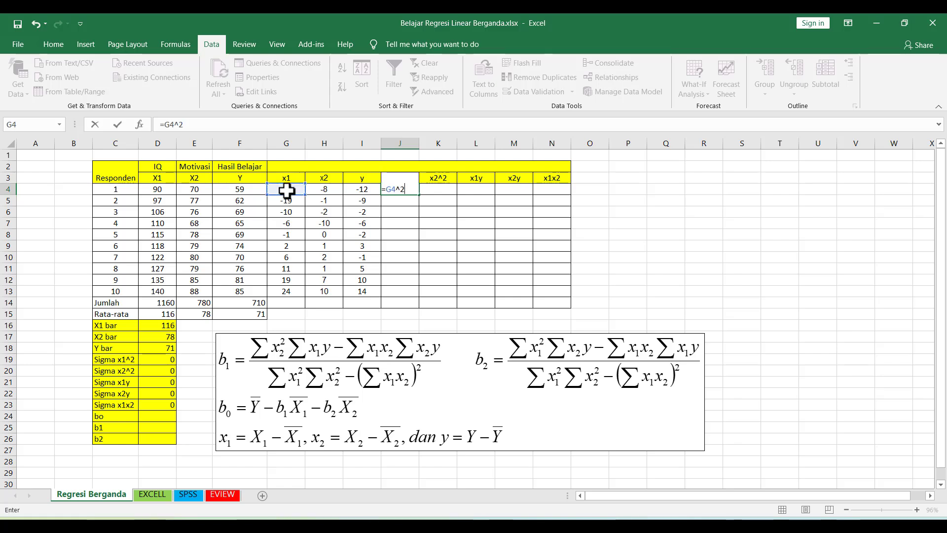
key(Return)
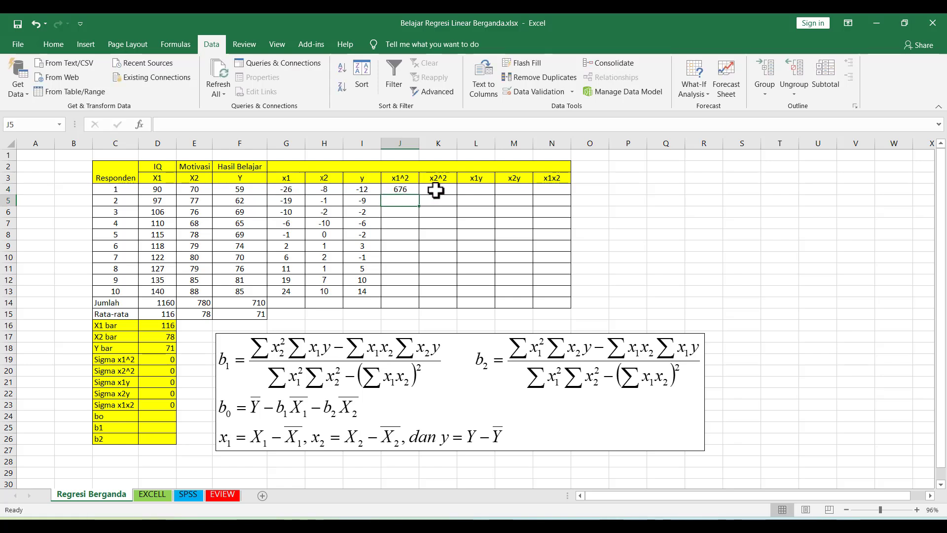
- Enter the first respondent's squared x2 deviation in K4 as =H4^2
click(436, 190)
text(=)
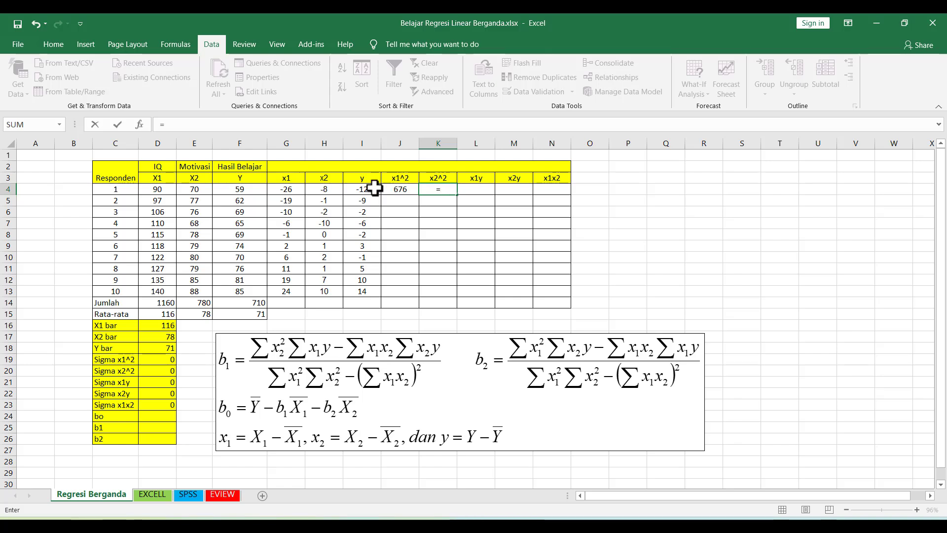
click(334, 189)
text(^)
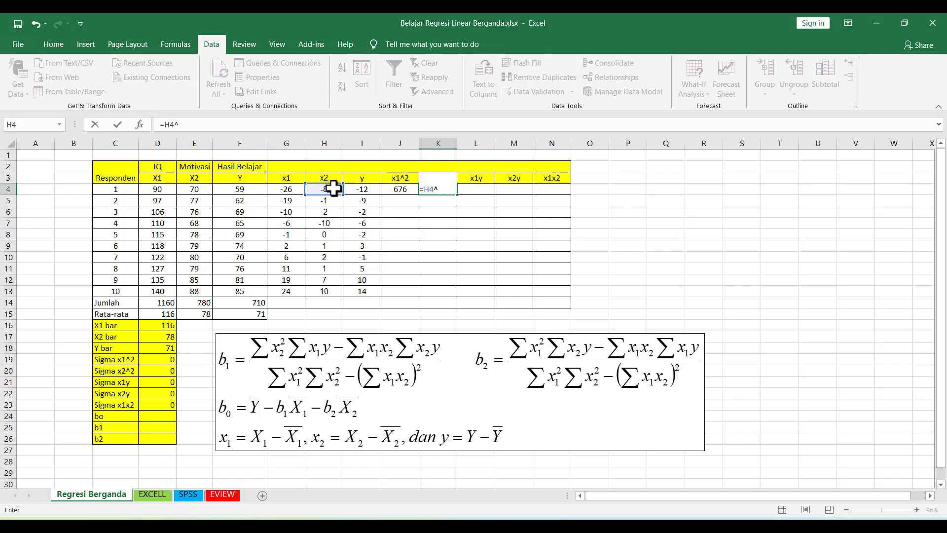
text(2)
key(Return)
- Enter the first respondent's x1y product in L4 as =G4*I4
click(477, 188)
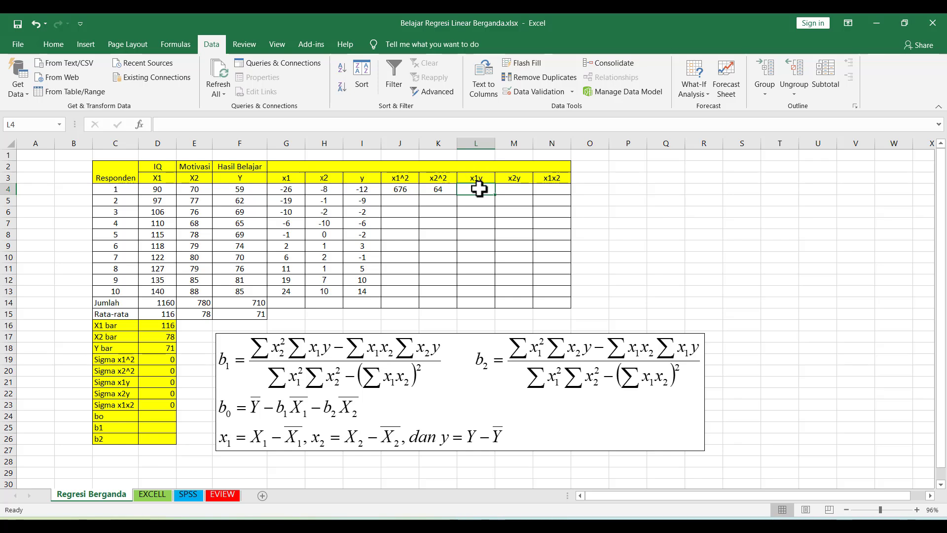
text(=)
click(278, 189)
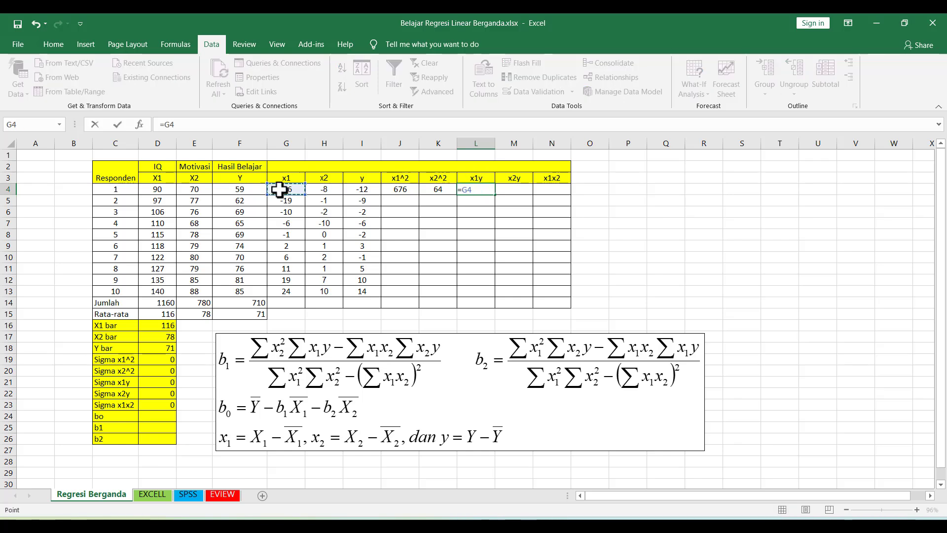
text(*)
click(368, 190)
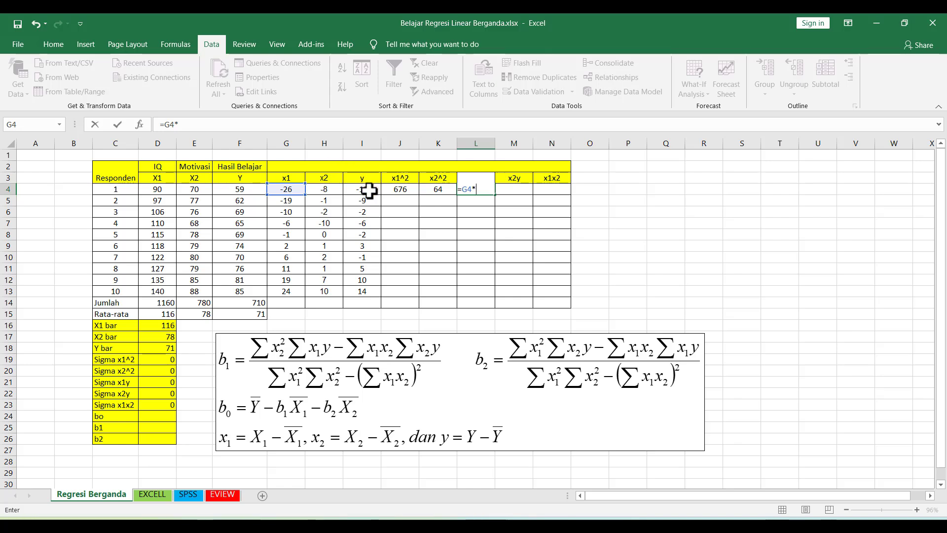
key(Return)
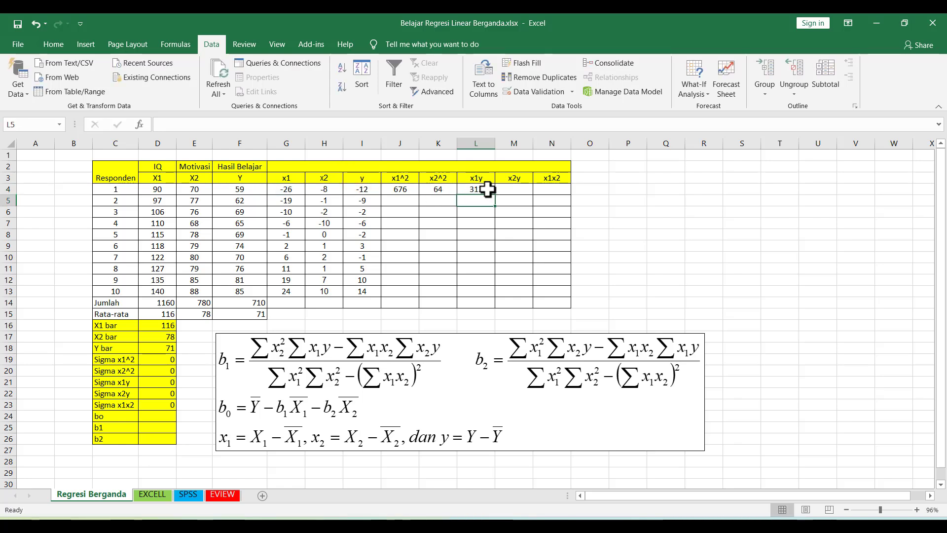
- Enter the first respondent's x2y product in M4 as =H4*I4
click(512, 189)
text(=)
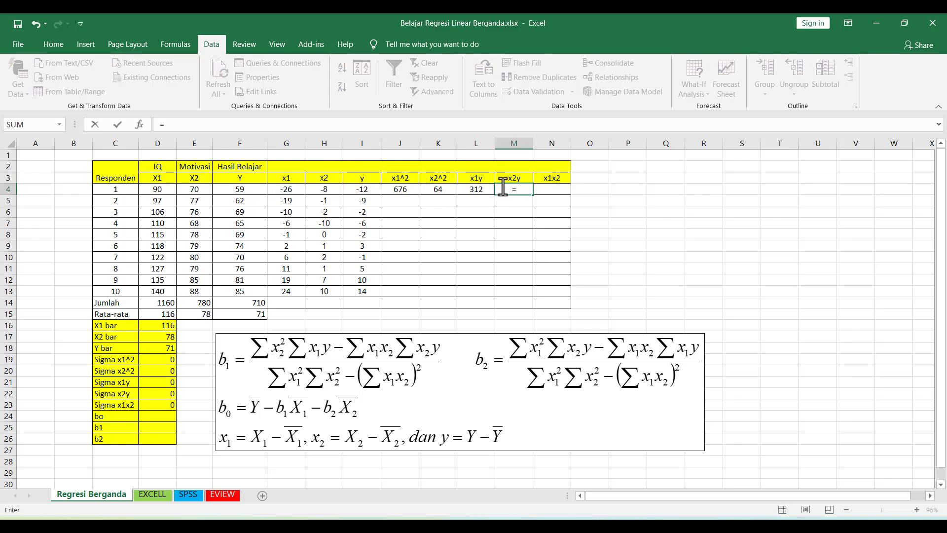
click(308, 186)
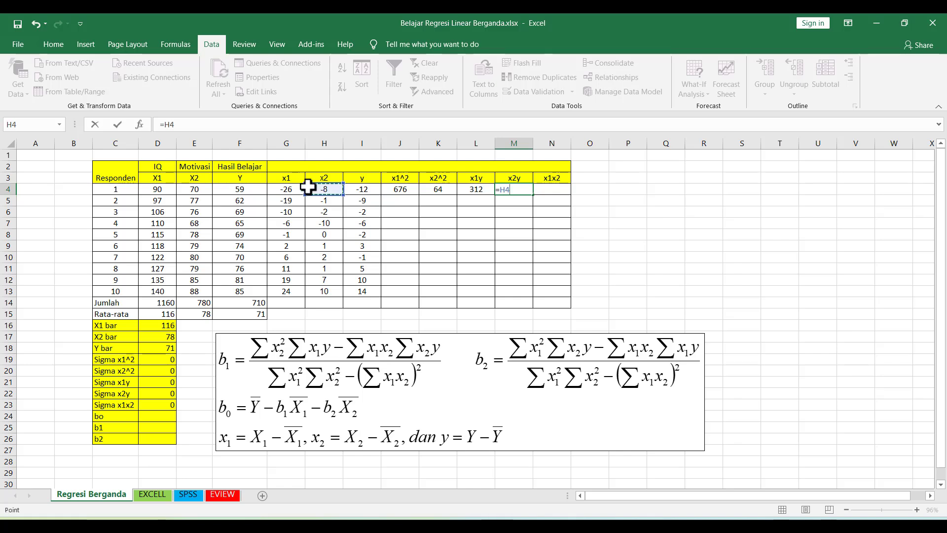
text(*)
click(359, 189)
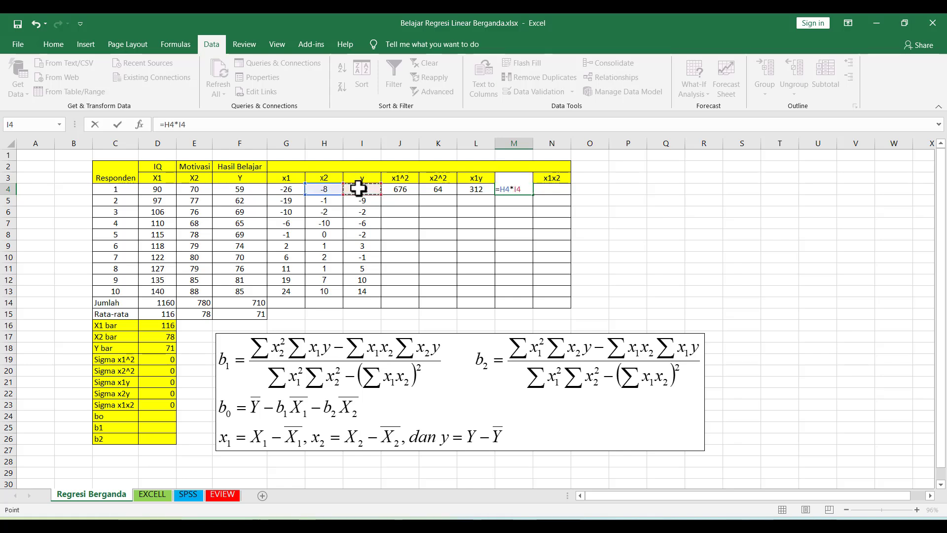
key(Return)
- Enter the first respondent's x1x2 product in N4 as =G4*H4
click(536, 190)
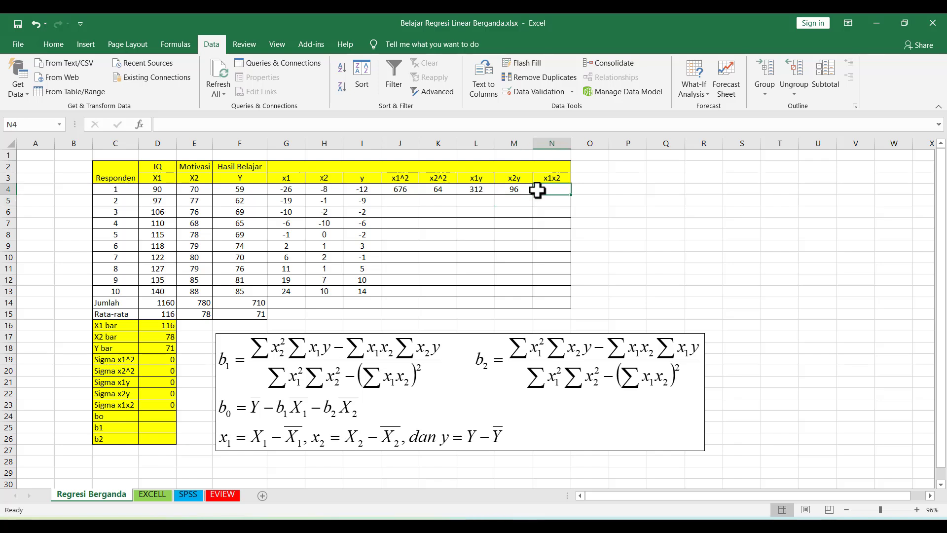
text(=)
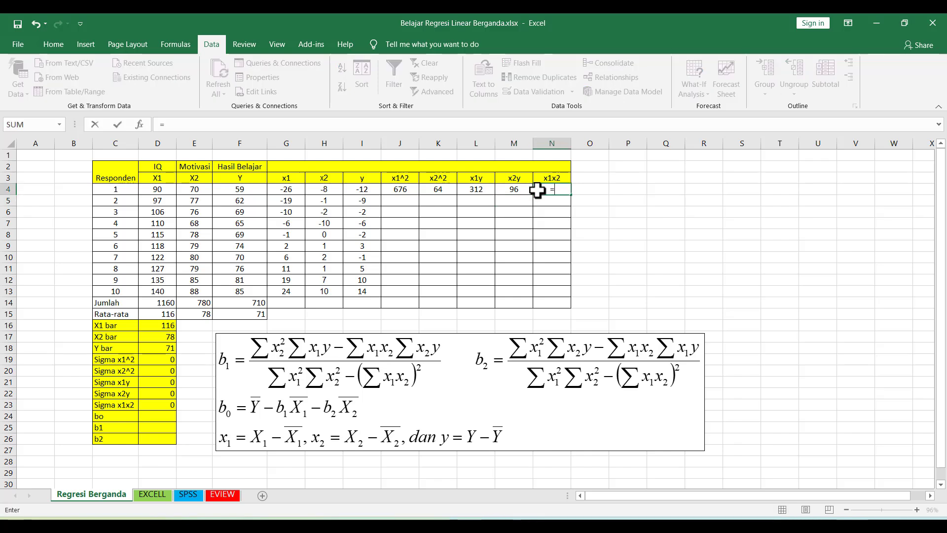
click(287, 192)
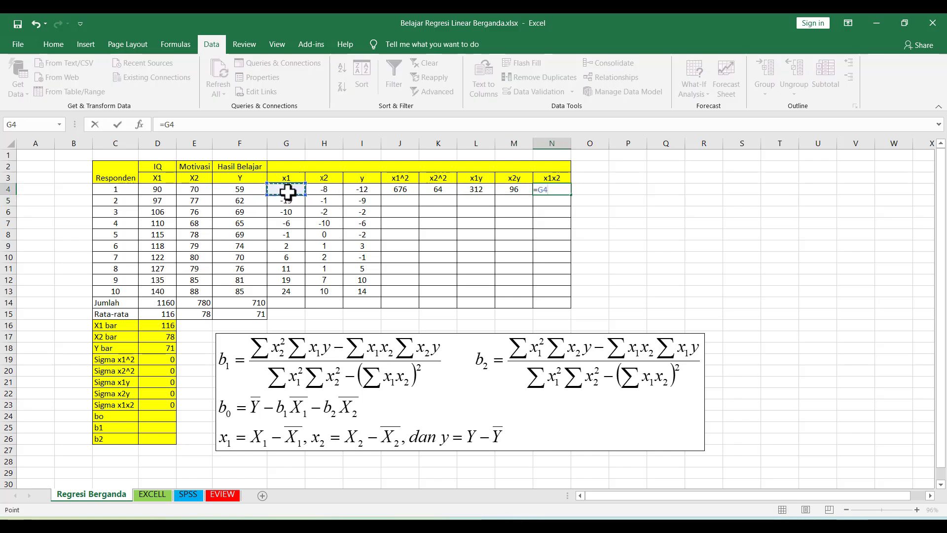
text(*)
click(322, 189)
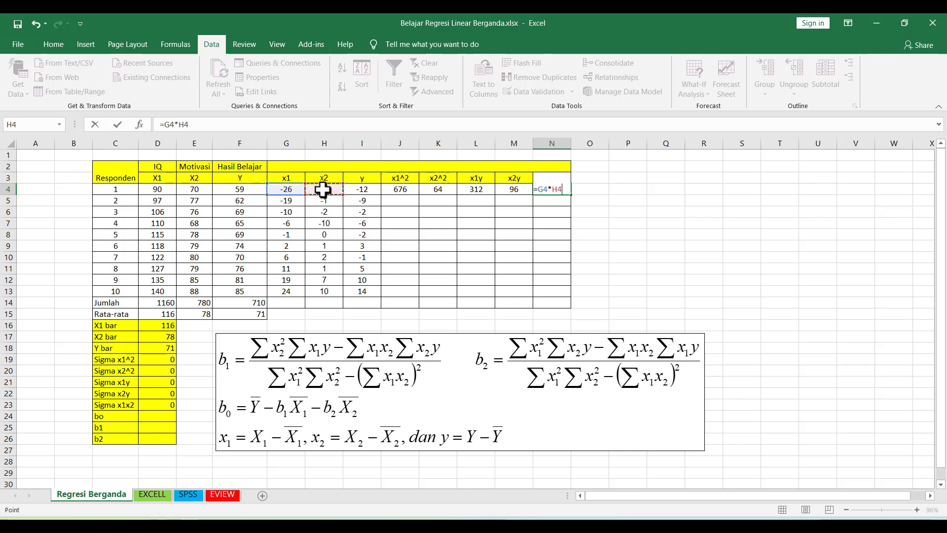
key(Return)
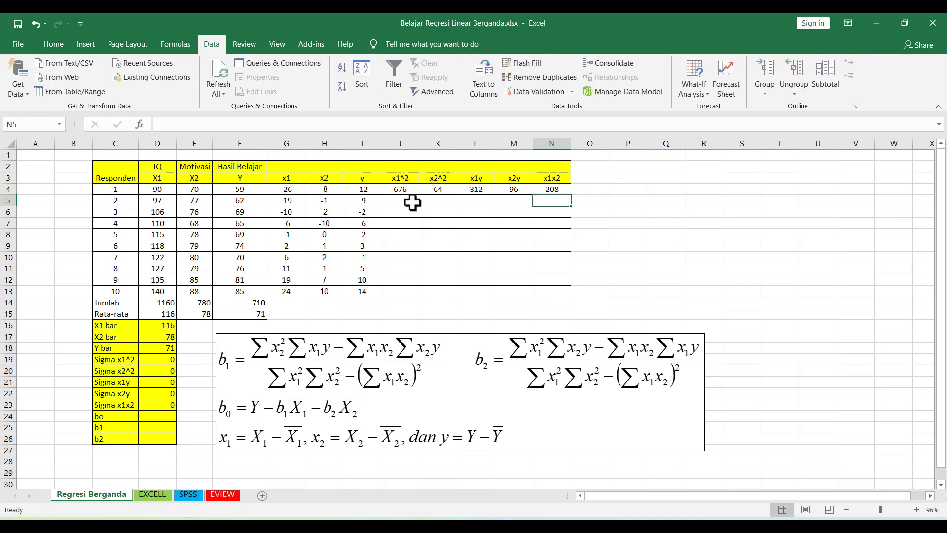
- Fill the J4:N4 formulas down to row 13 and extend the Jumlah sum formula from F14 across to N14
drag(404, 190, 558, 295)
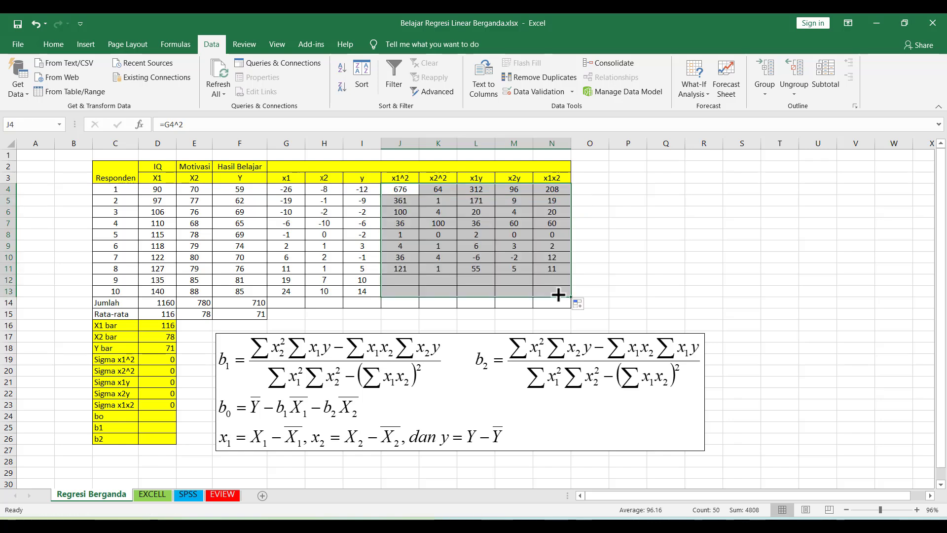
click(265, 303)
drag(266, 308, 566, 307)
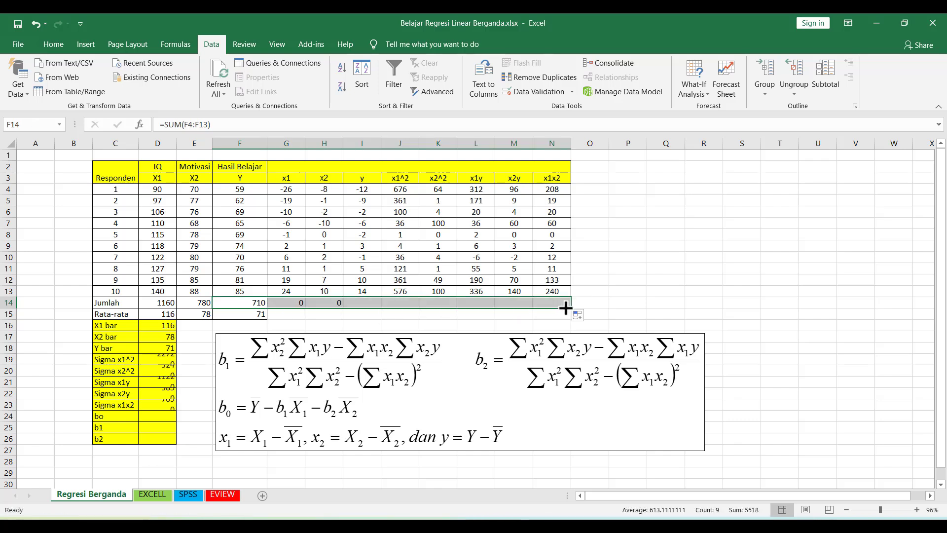
click(416, 277)
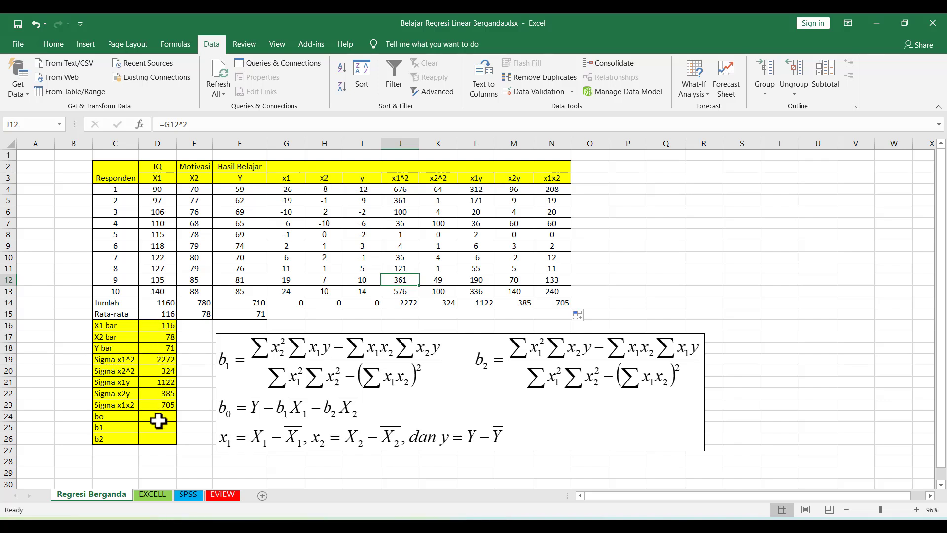
- Check the references behind the means and sigma values in D16:D23 against the Jumlah and Rata-rata rows
click(155, 328)
key(Down)
key(Down)
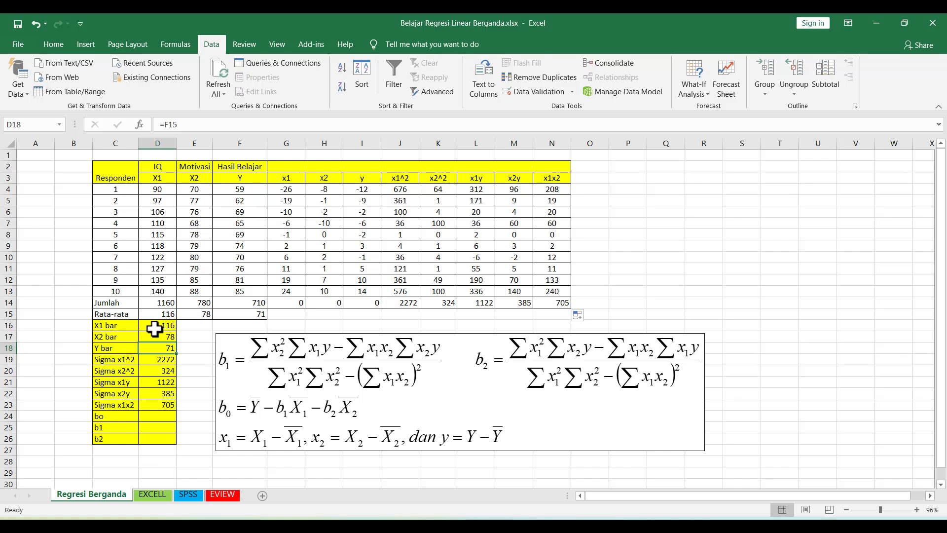
key(Down)
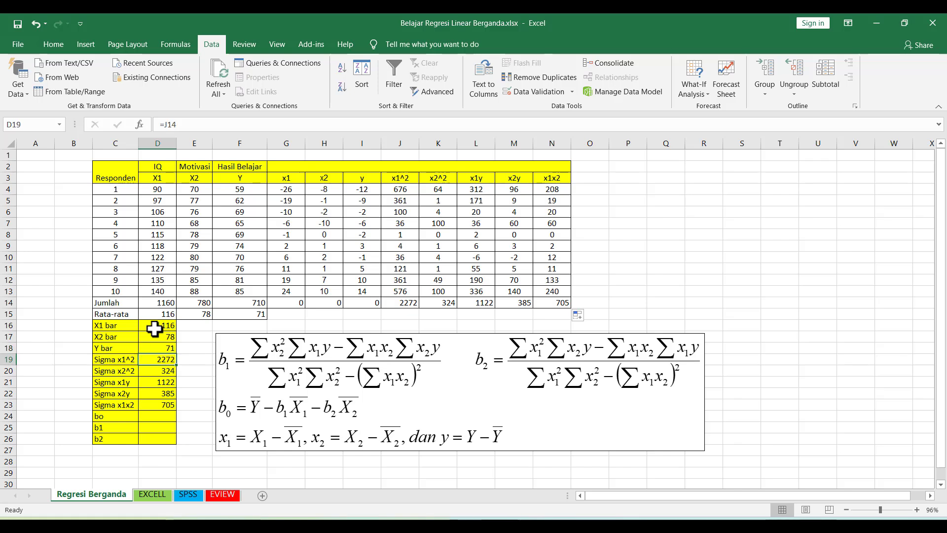
key(Down)
key(Down)
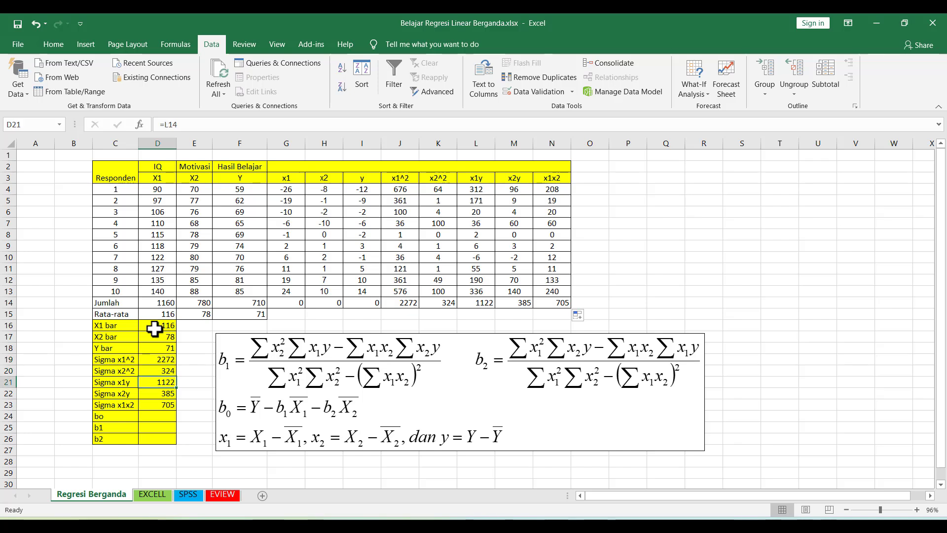
key(Down)
key(Down)
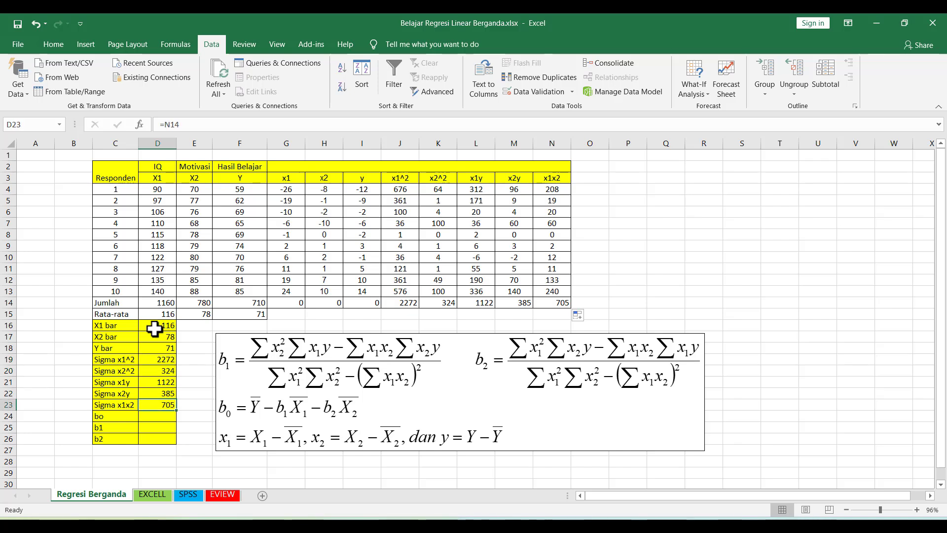
drag(155, 335, 163, 384)
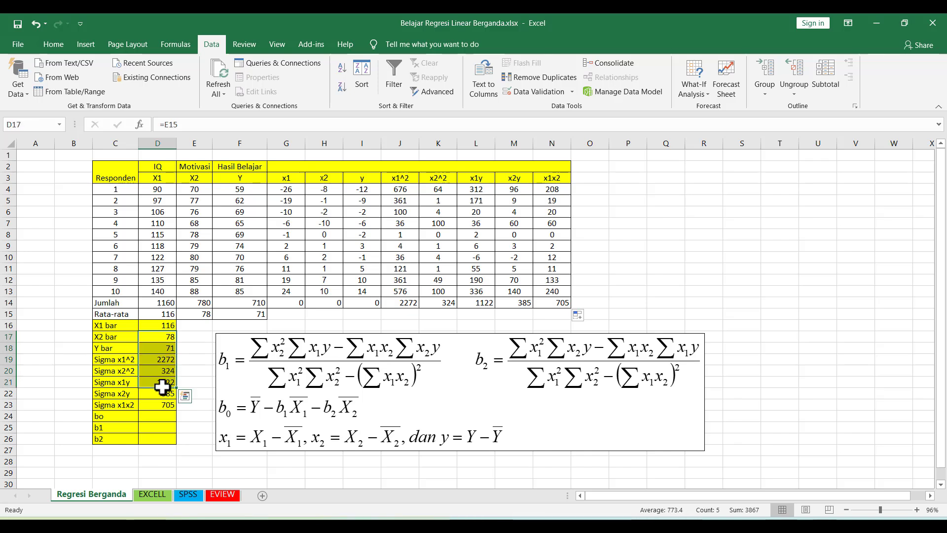
drag(404, 303, 531, 307)
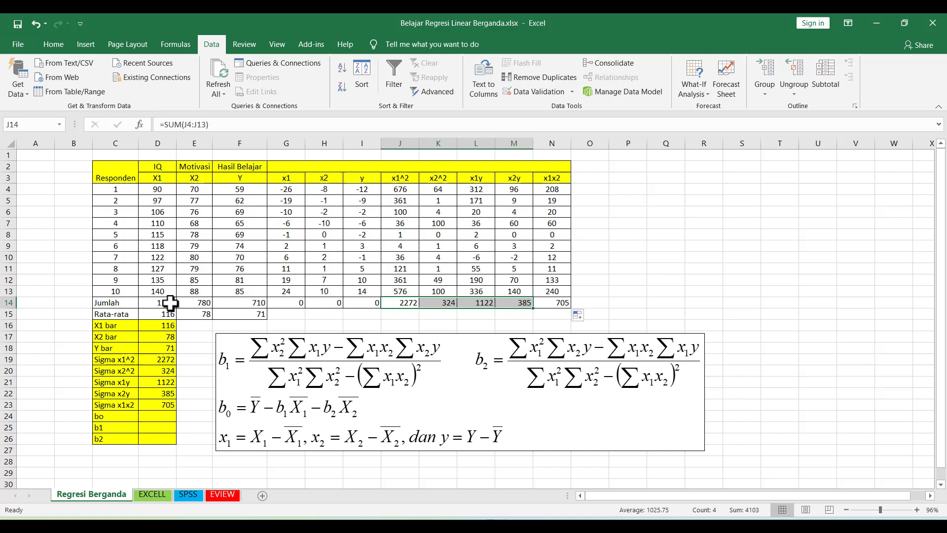
click(6, 302)
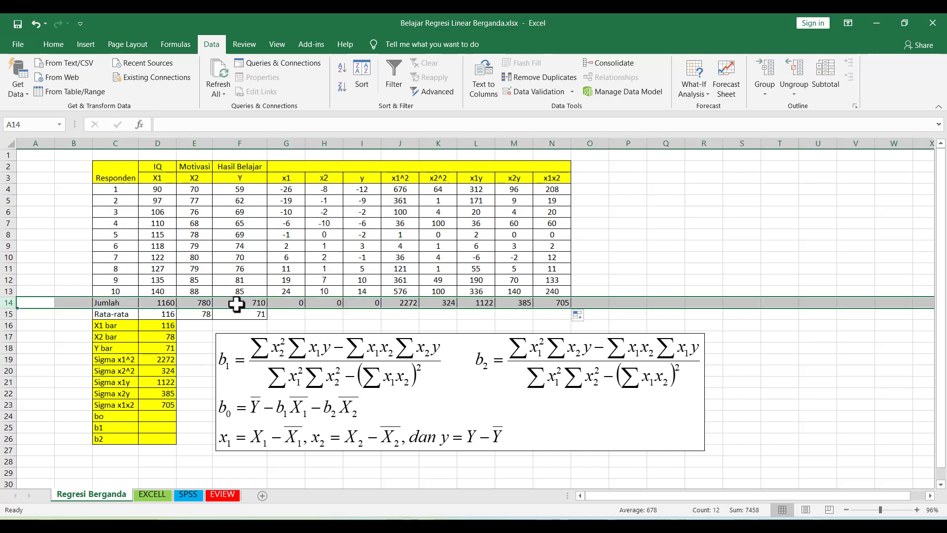
click(159, 325)
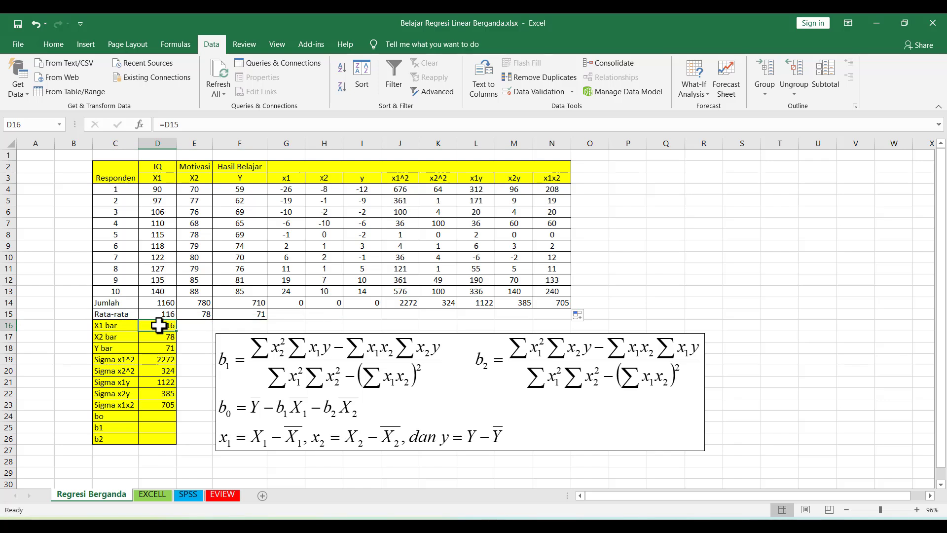
- Review the cell references one by one from X2 bar in D17 down to Sigma x1x2 in D23
key(Down)
key(Down)
key(Down)
key(Down)
key(Down)
key(Down)
key(Down)
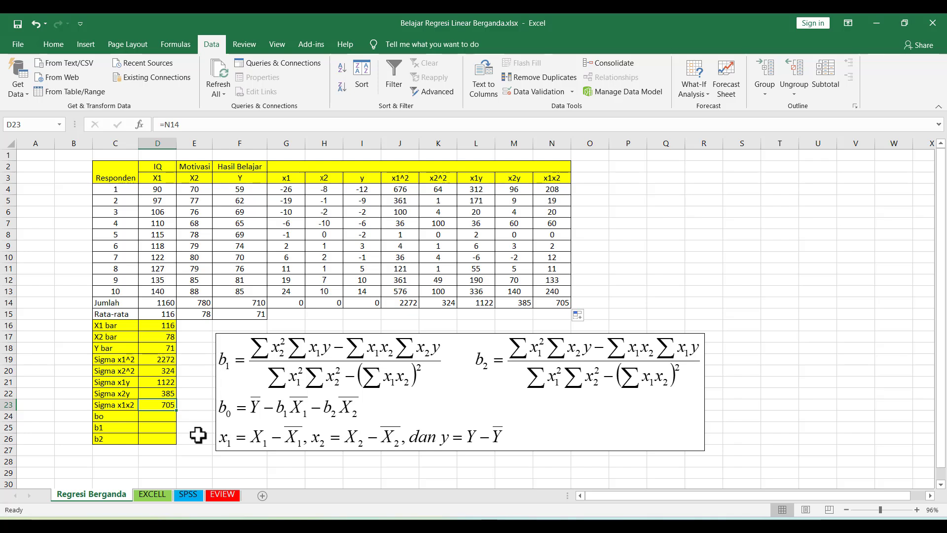
- Calculate b1 in D25 with the formula =(D20*D21-D23*D22)/(D19*D20-D23^2)
click(167, 428)
text(=)
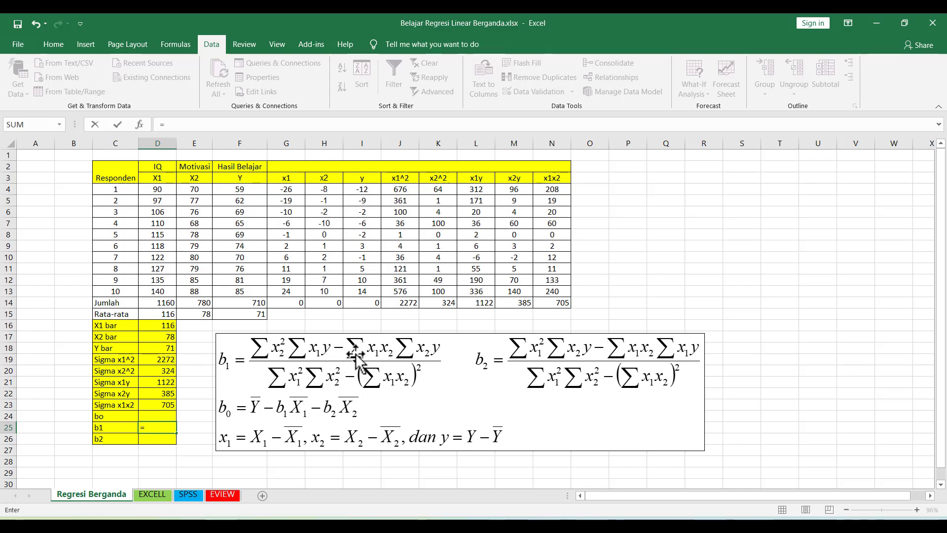
text(()
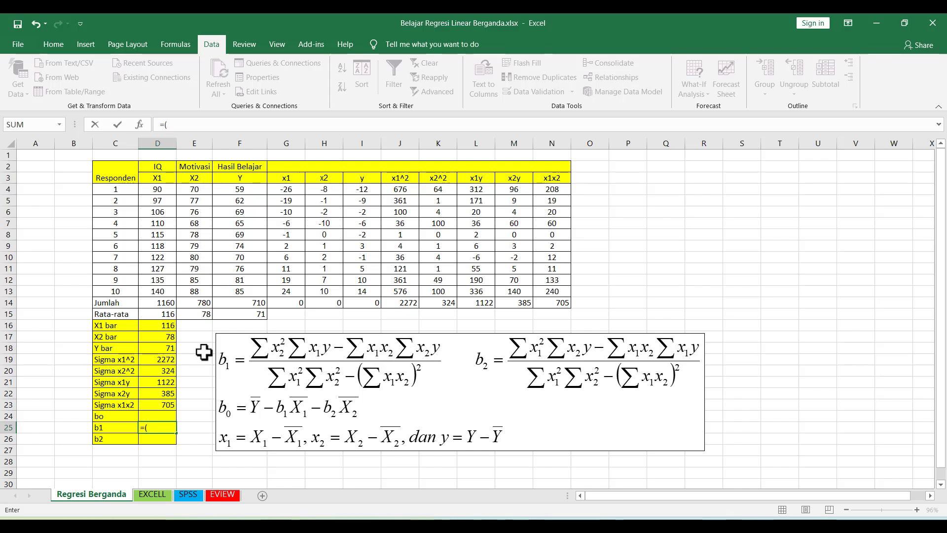
click(163, 369)
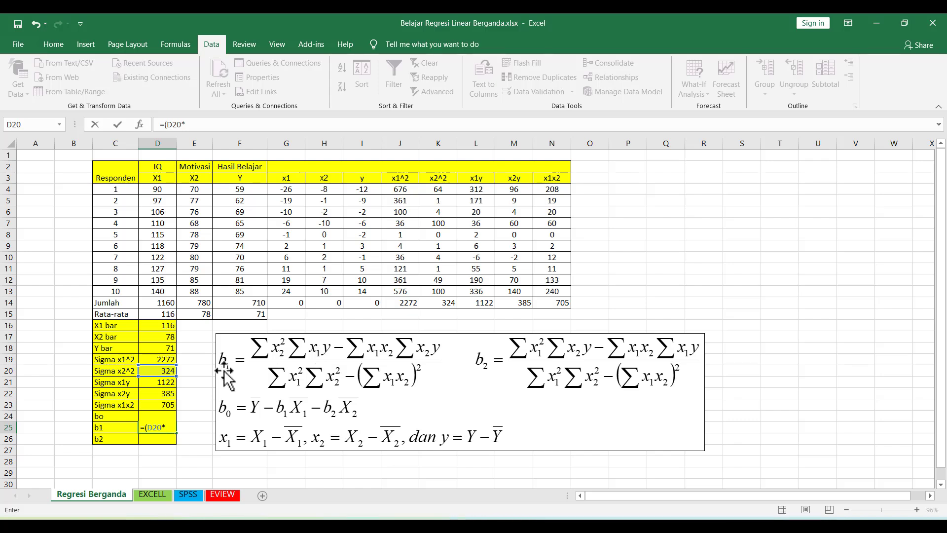
click(163, 384)
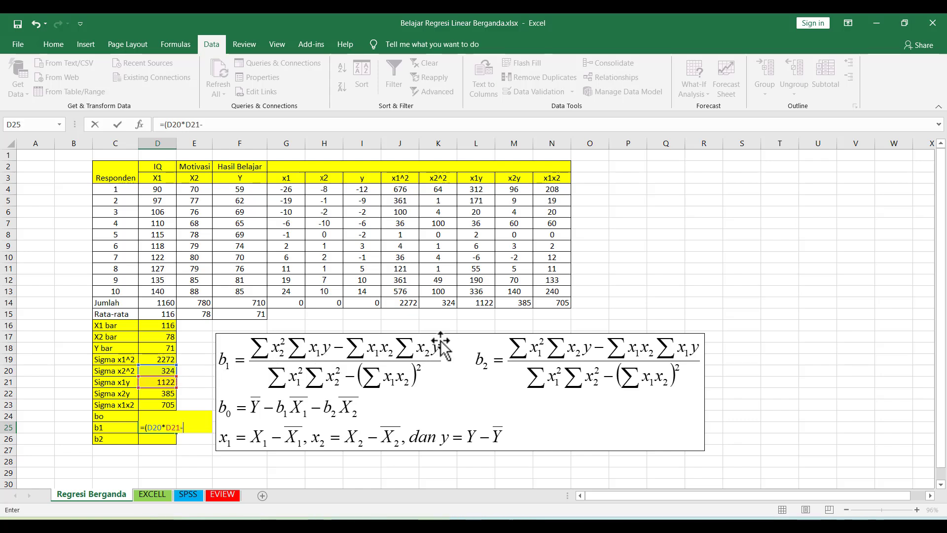
click(164, 406)
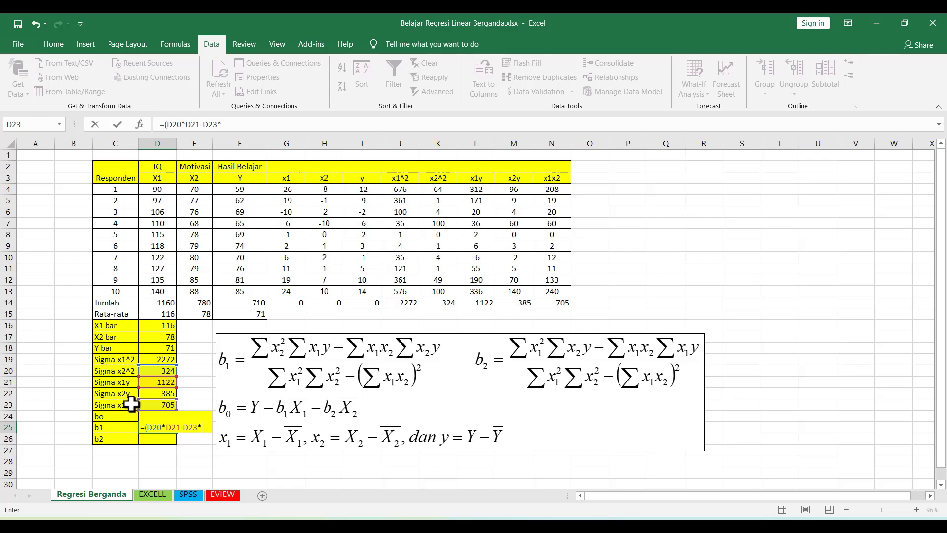
click(158, 393)
text())
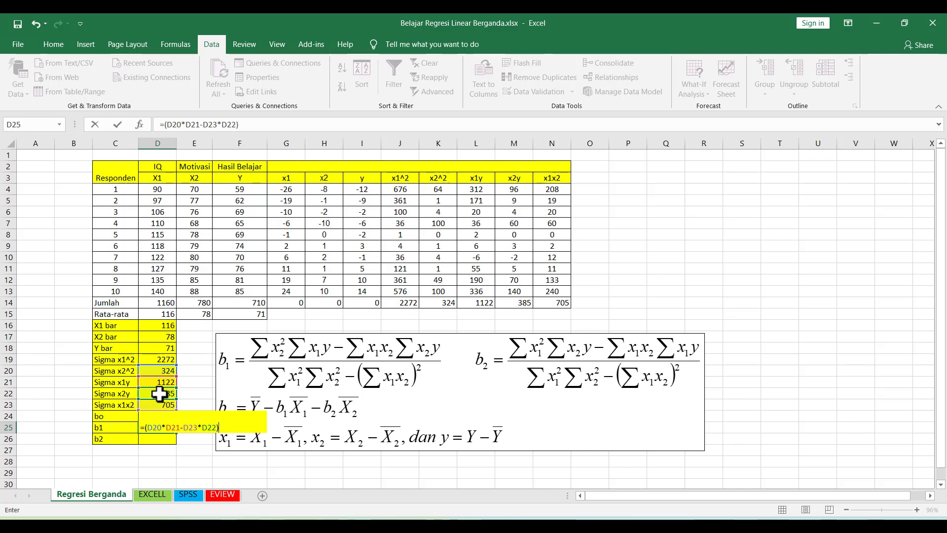
text(/()
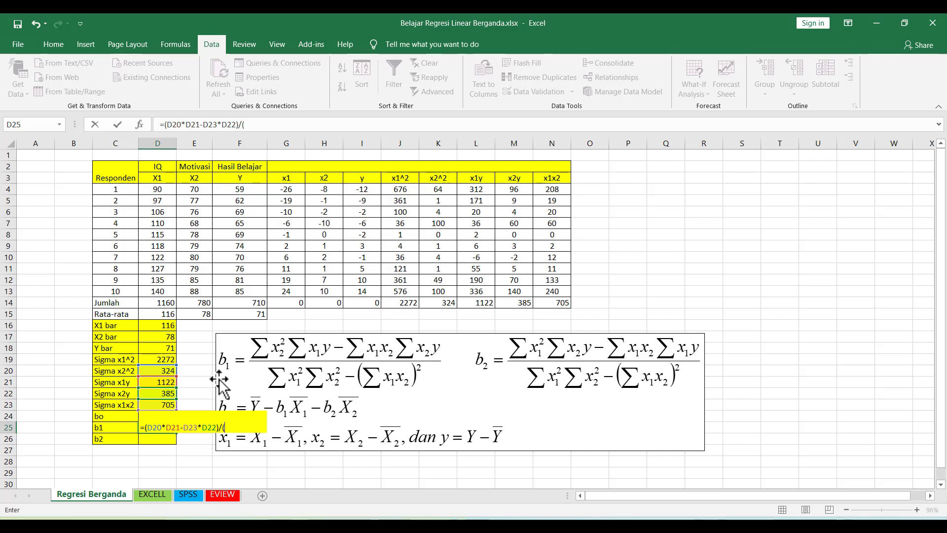
click(156, 359)
text(*)
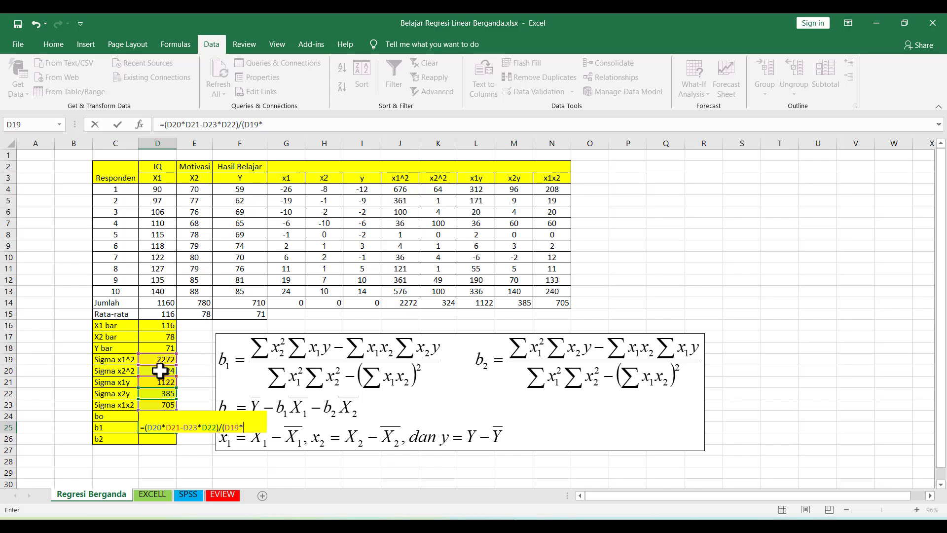
click(168, 371)
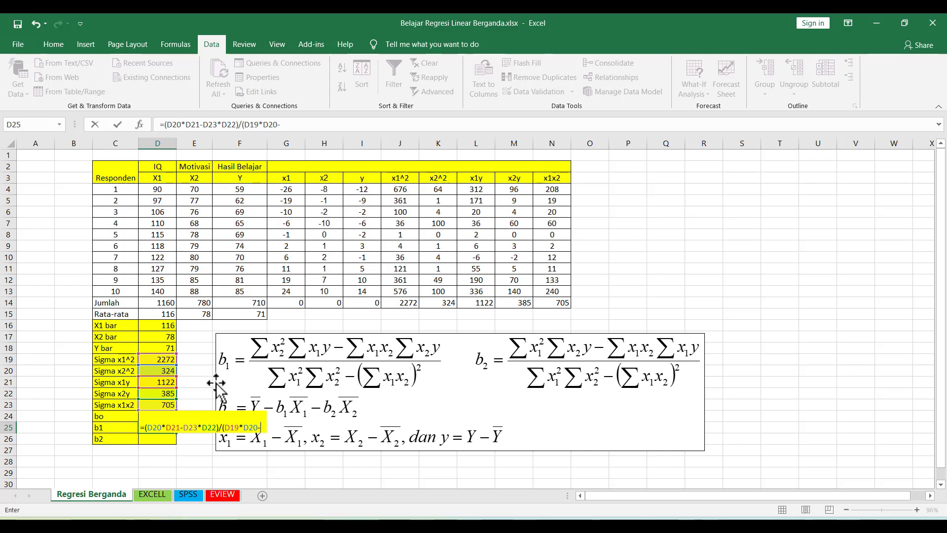
click(166, 405)
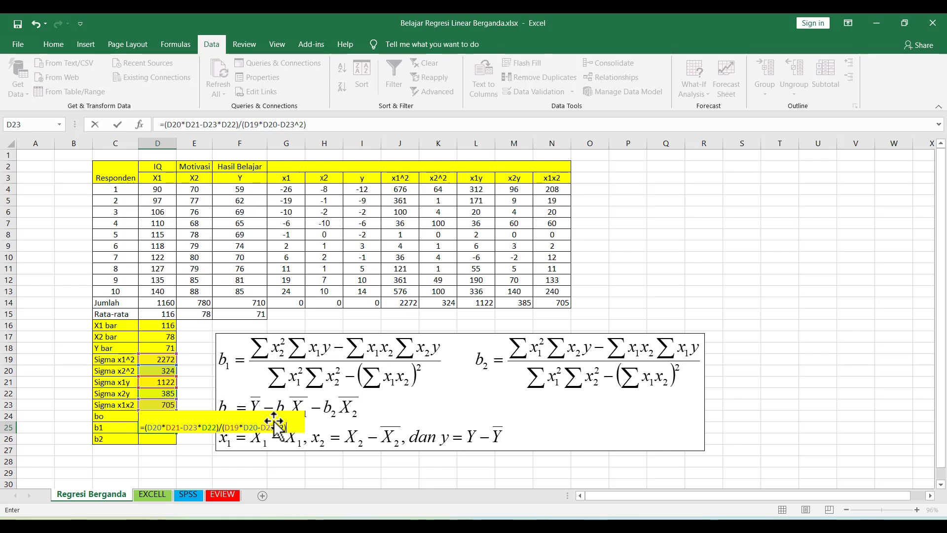
key(Return)
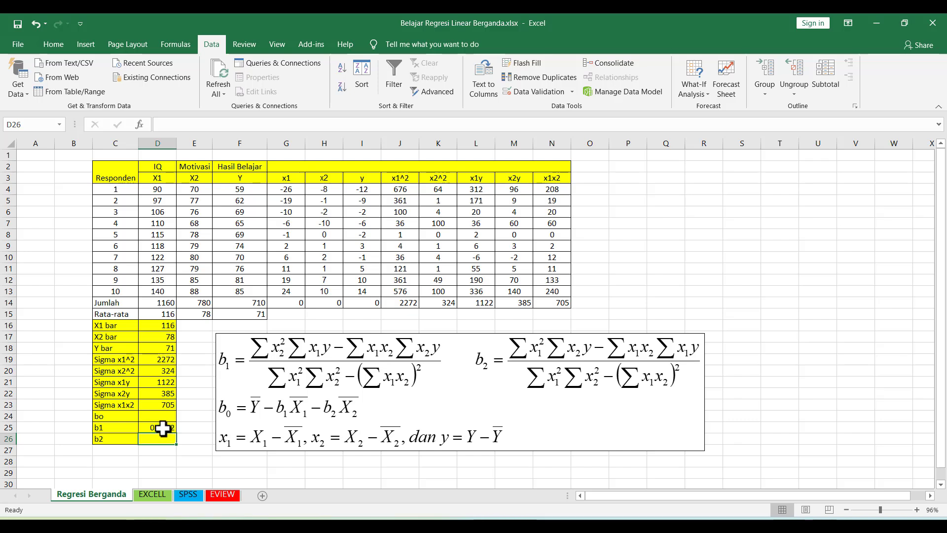
click(163, 429)
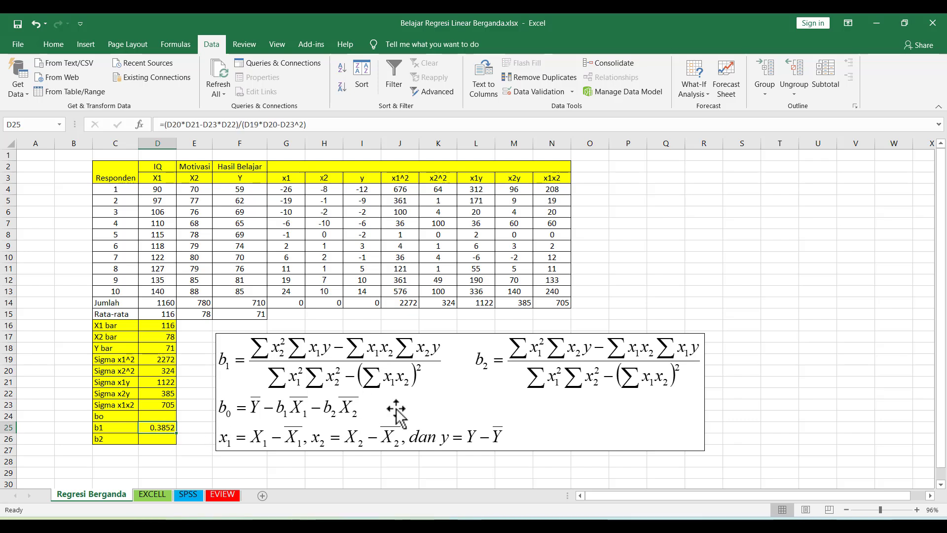
- Calculate b2 in D26 with the formula =(D19*D22-D23*D21)/(D19*D20-D23^2)
click(161, 440)
text(=)
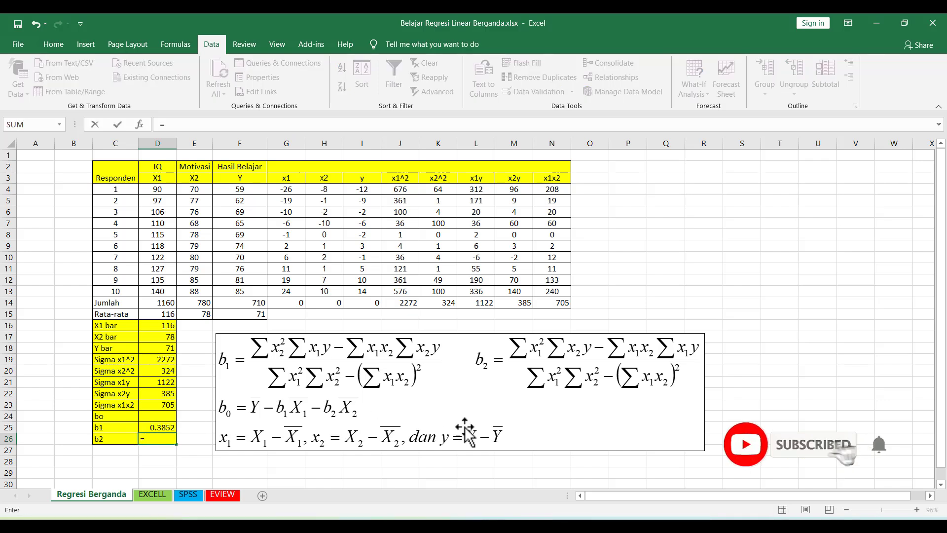
text(()
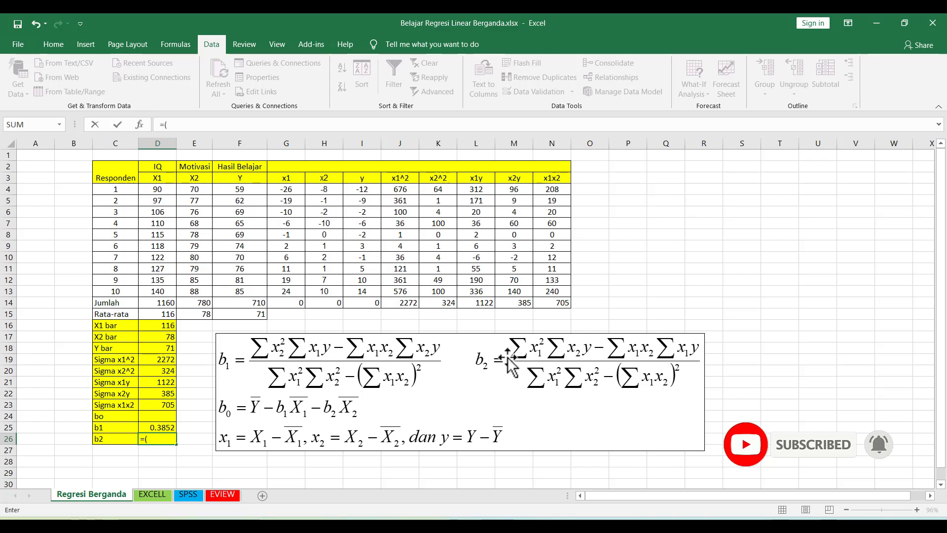
click(158, 361)
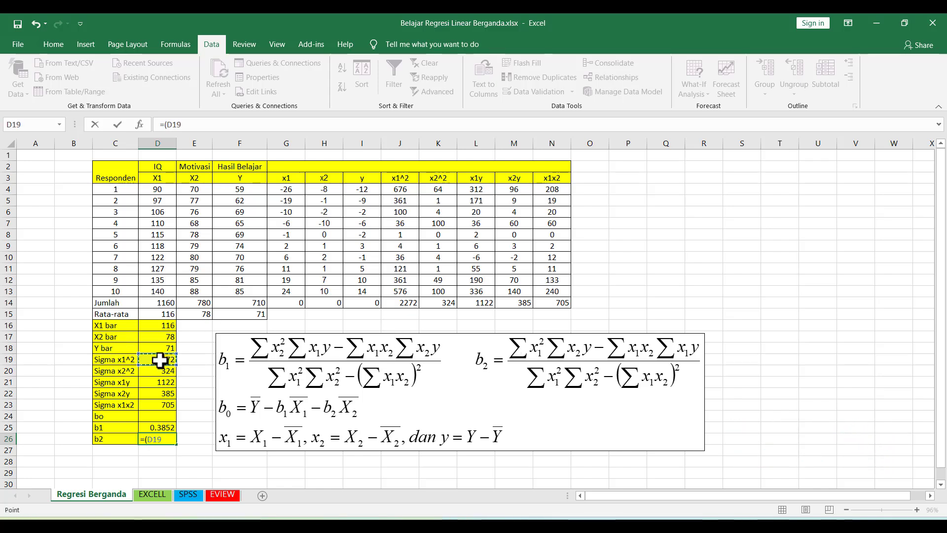
text(*)
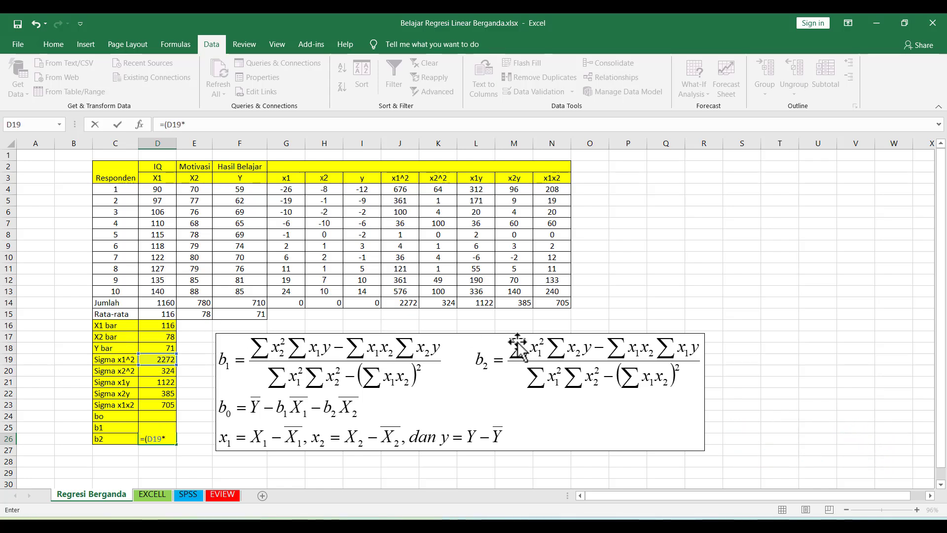
click(162, 395)
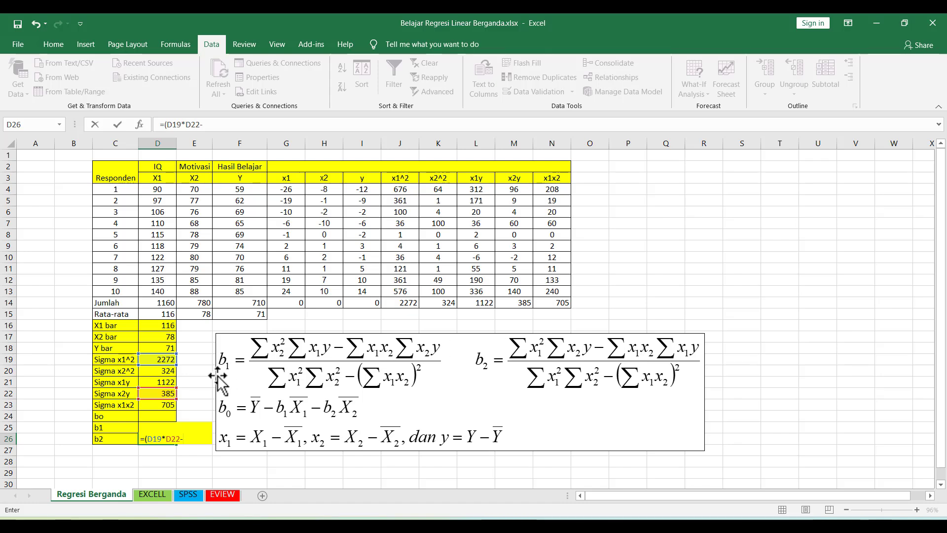
click(166, 405)
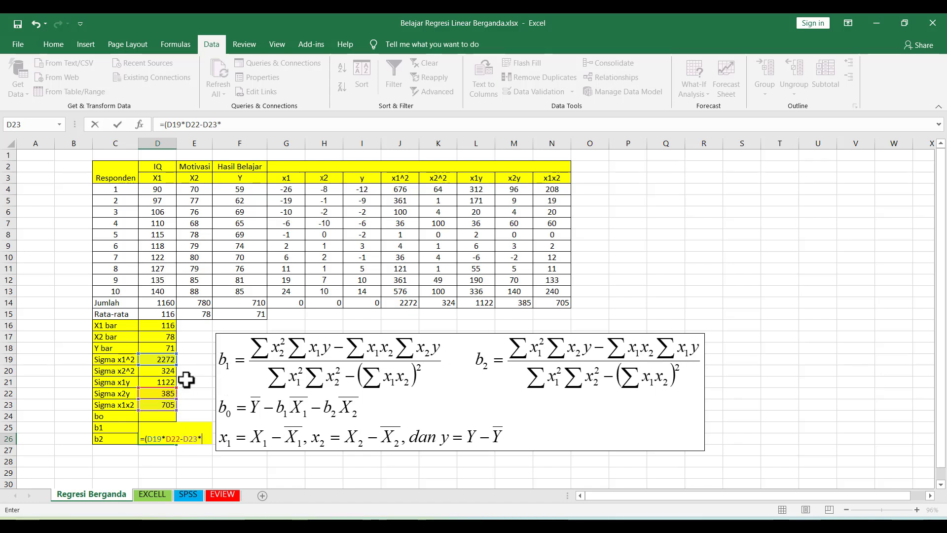
click(158, 381)
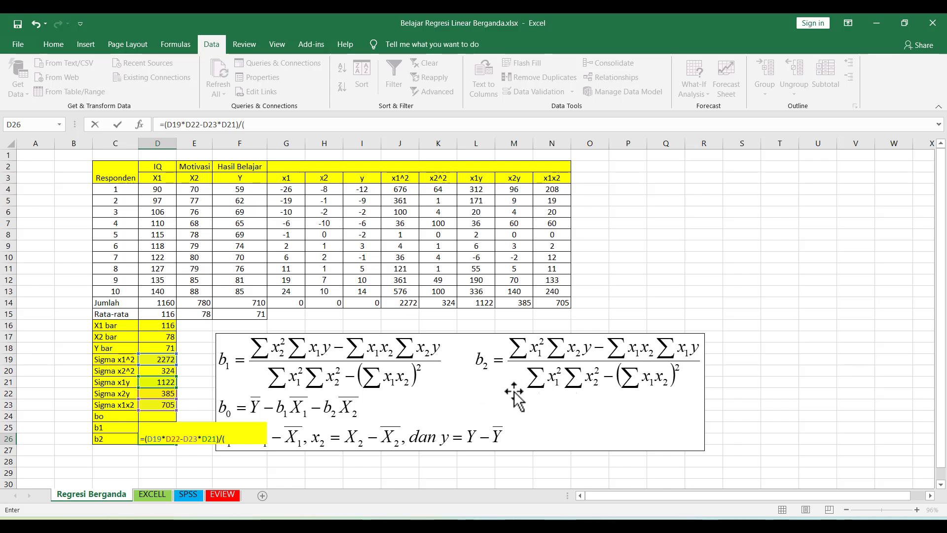
click(161, 360)
text(*)
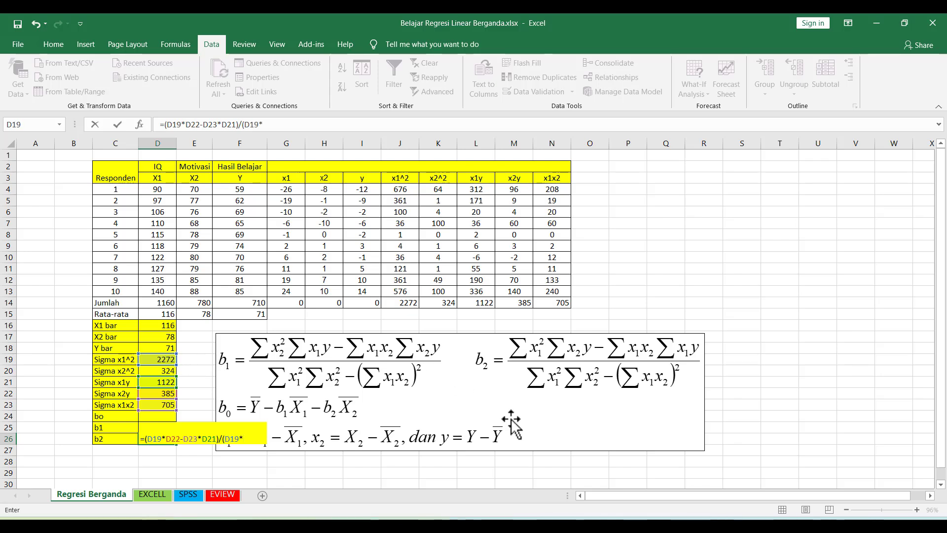
click(154, 371)
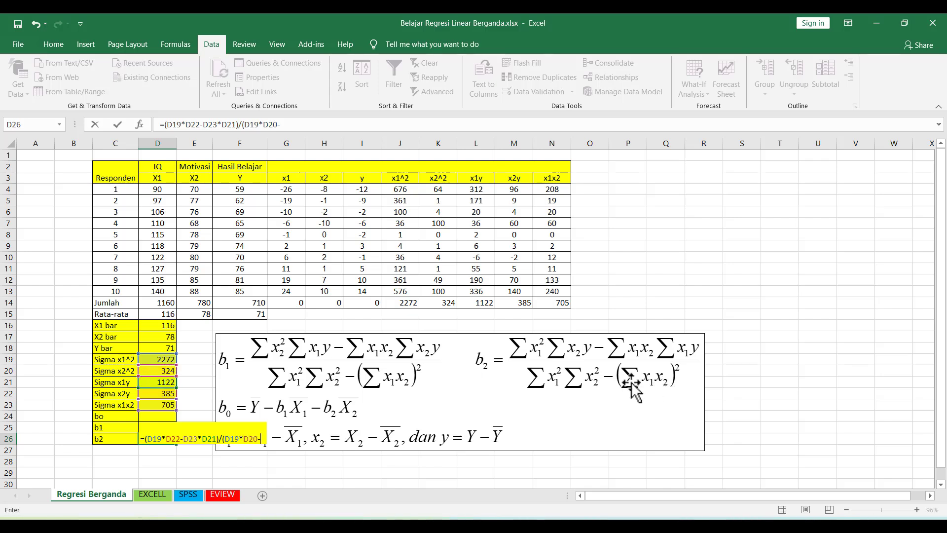
click(160, 405)
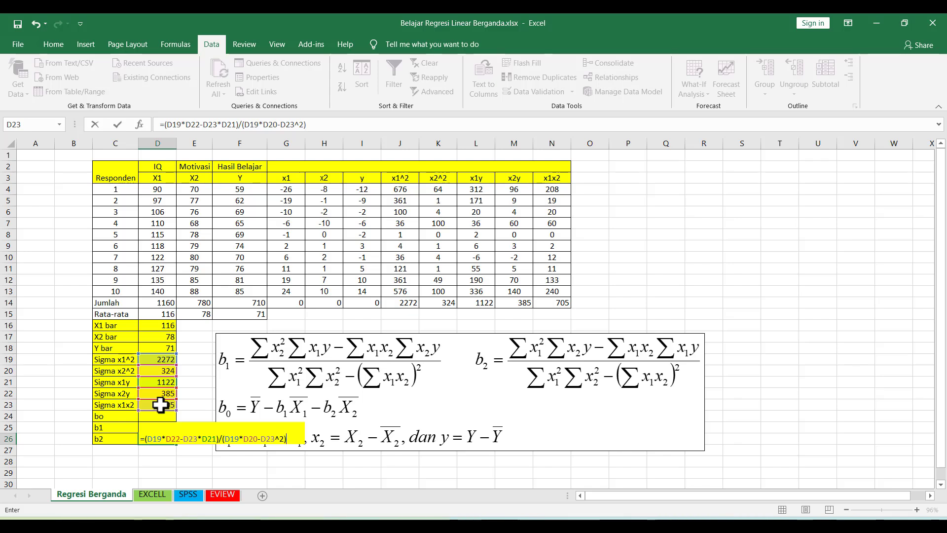
key(Return)
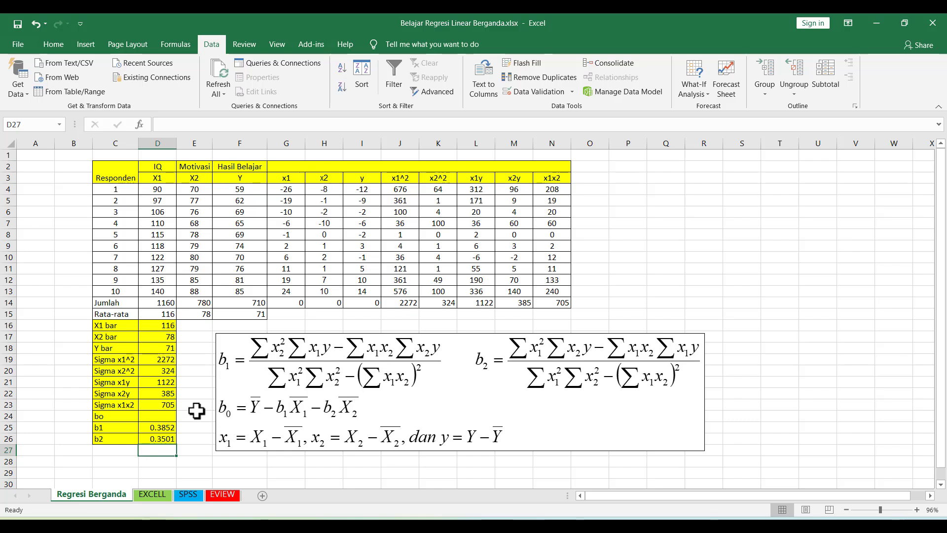
- Calculate the intercept b0 in D24 with the formula =D18-D25*D16-D26*D17
click(158, 415)
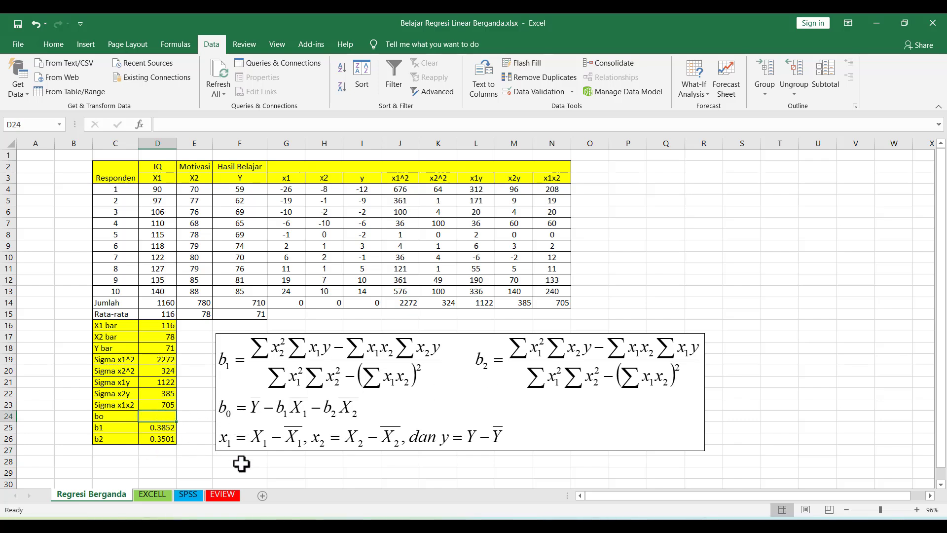
text(=)
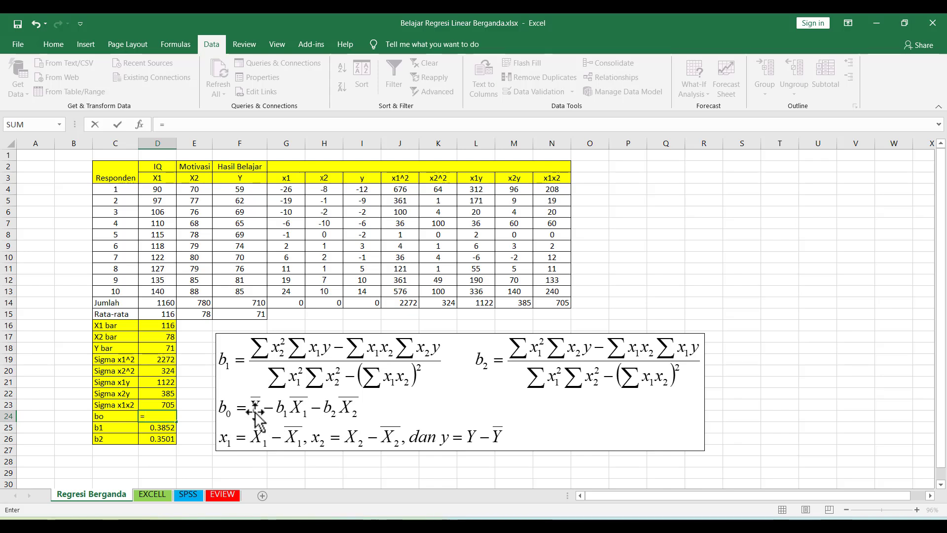
click(164, 348)
text(-)
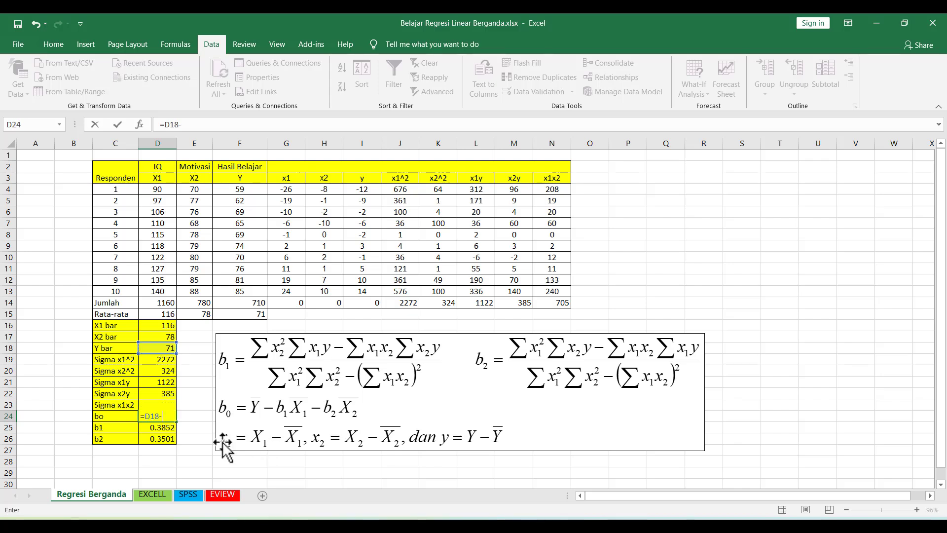
click(161, 428)
text(*)
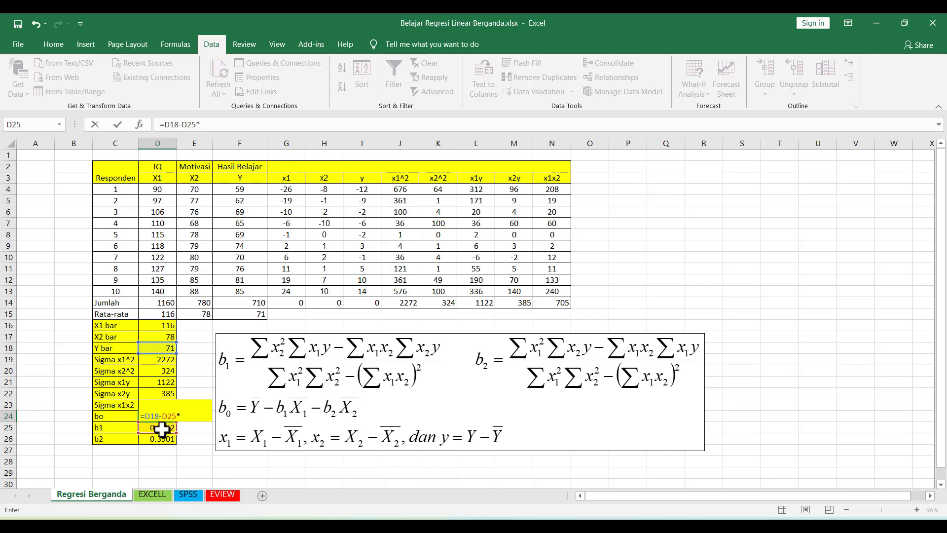
click(162, 326)
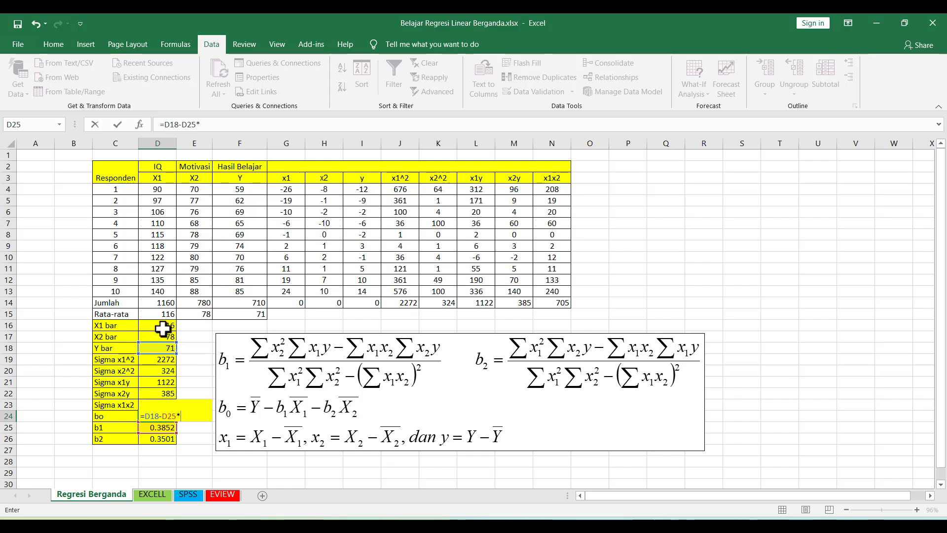
text(-)
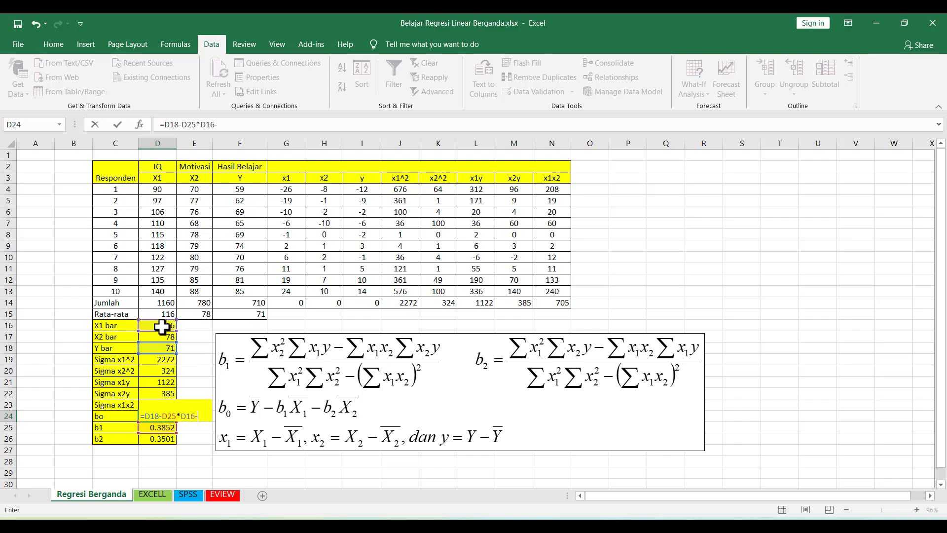
click(165, 438)
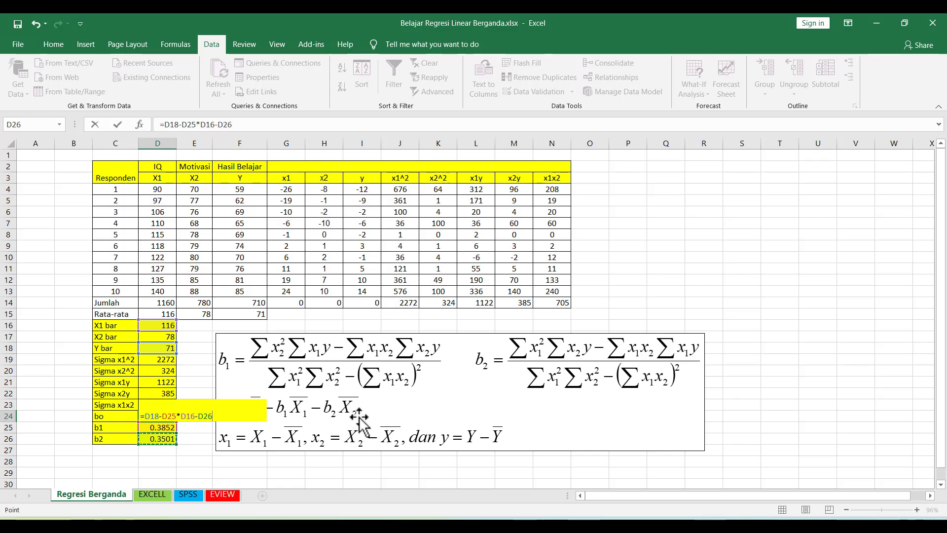
text(*)
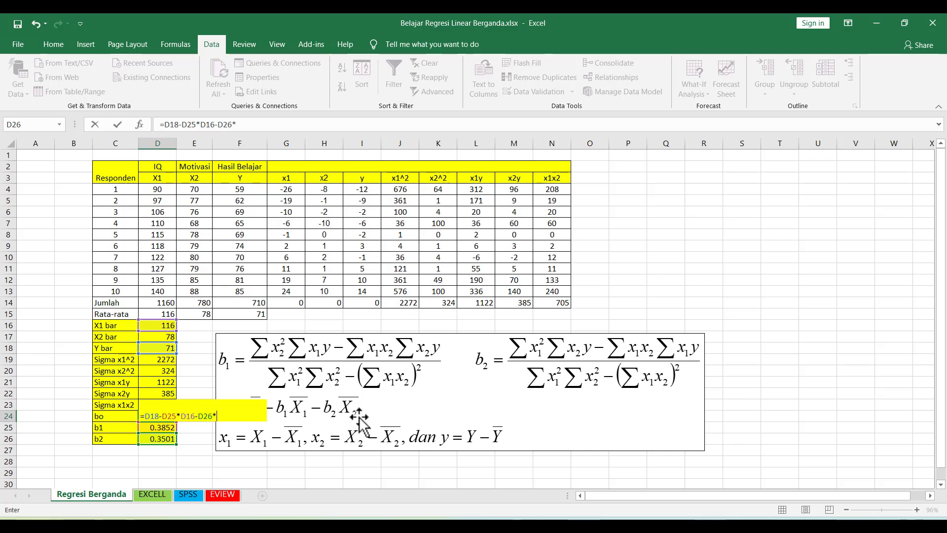
click(150, 335)
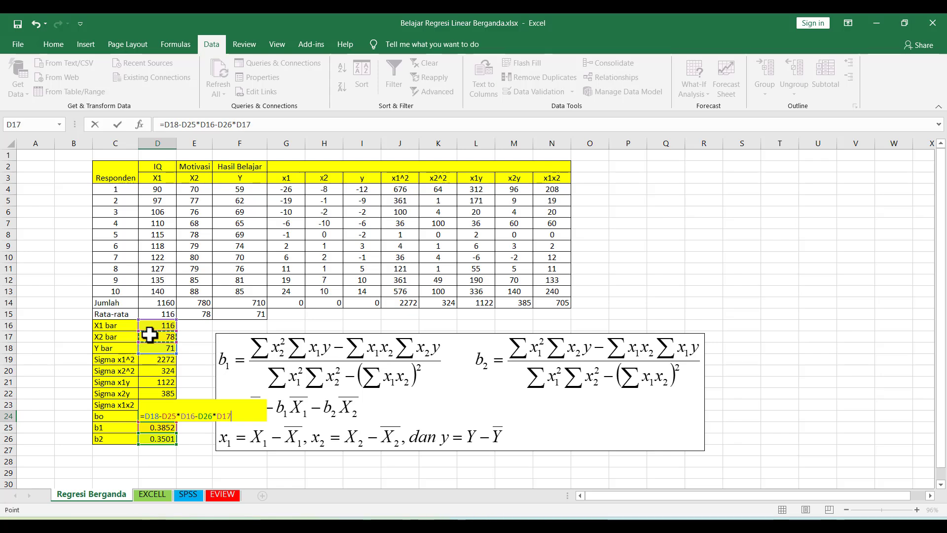
key(Return)
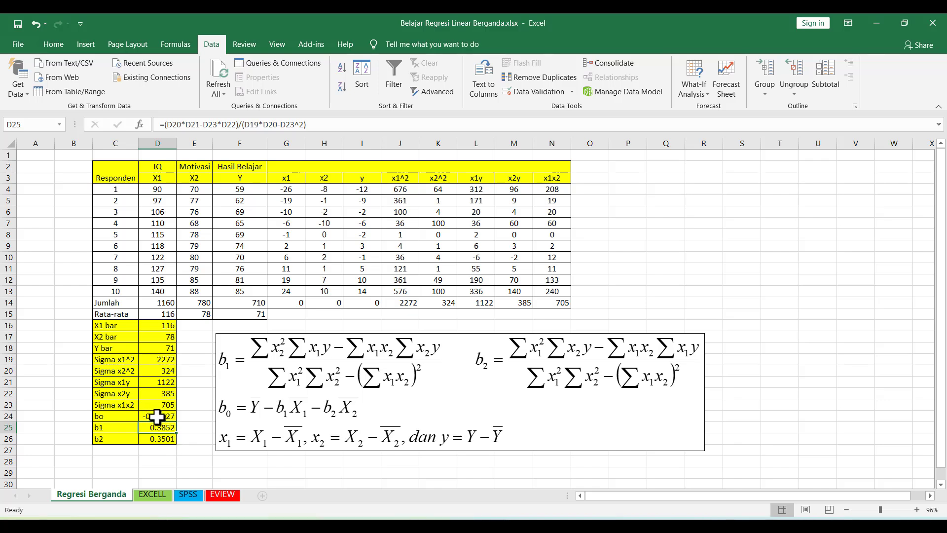
click(165, 451)
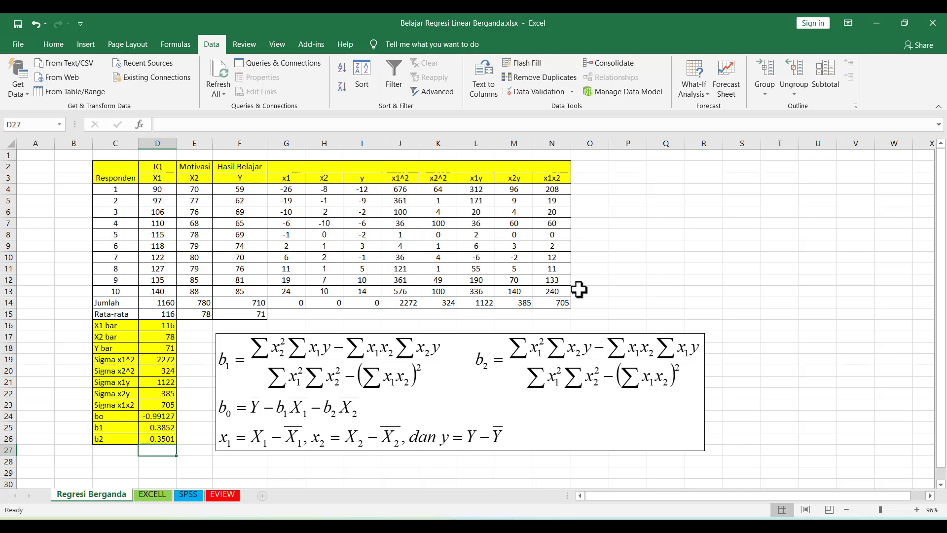
- Write the regression equation "Y = b0 + b1X1 + b2X2 = - 0.991 + 0.3852X1 + 0.35X2" as text in cell G29
click(293, 472)
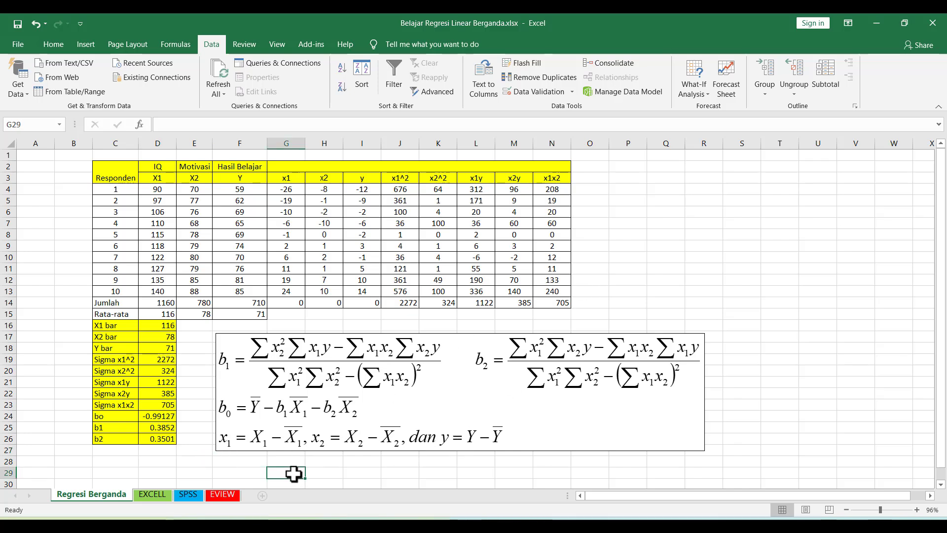
text(y)
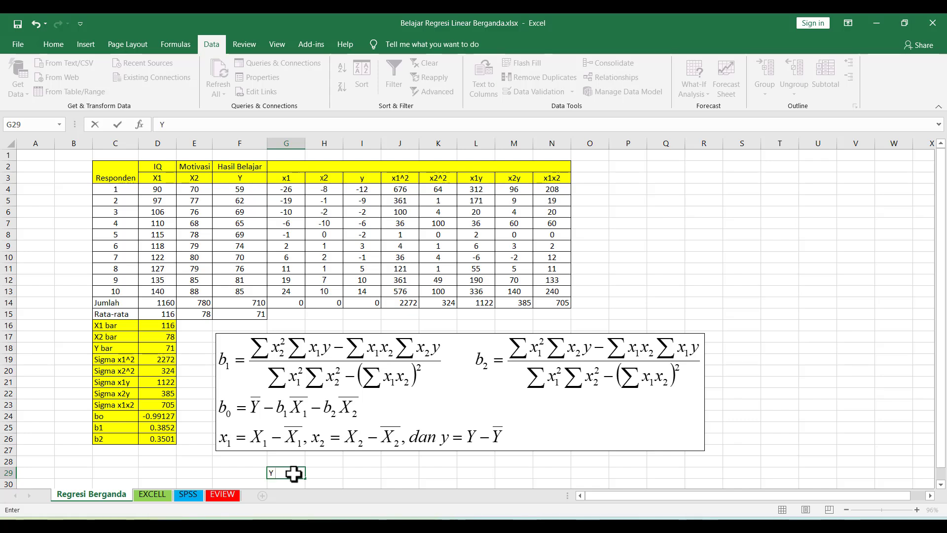
text( = b0 + b1)
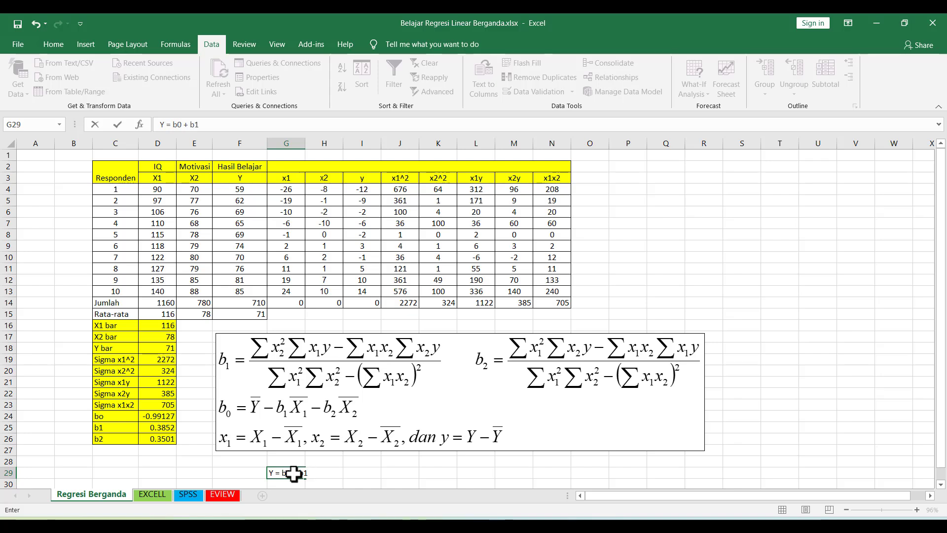
text(X1)
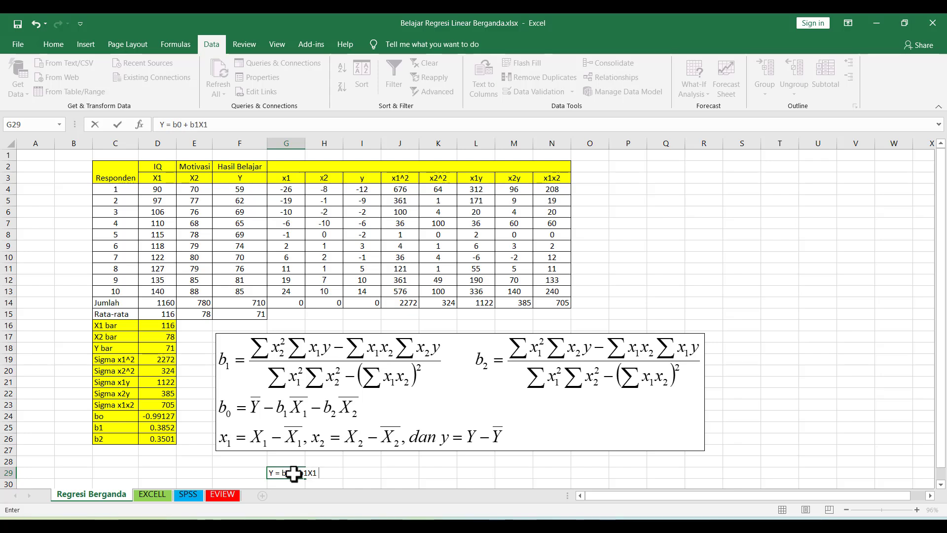
text( + b2X2 =)
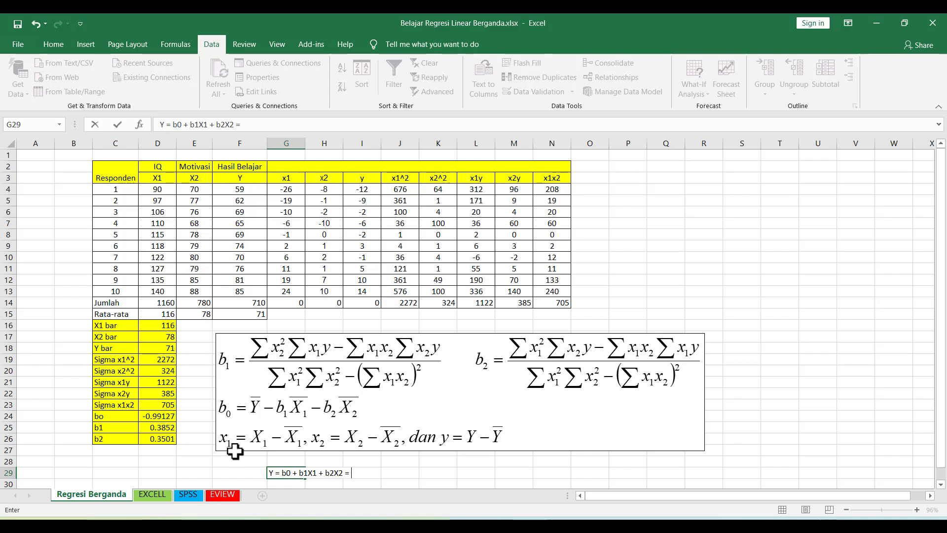
text(- 0.991)
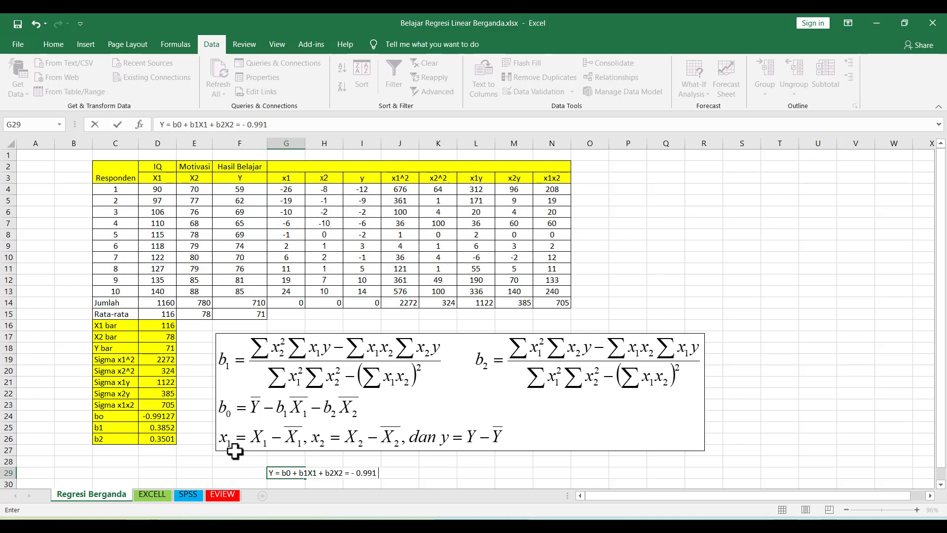
text( + 0.38)
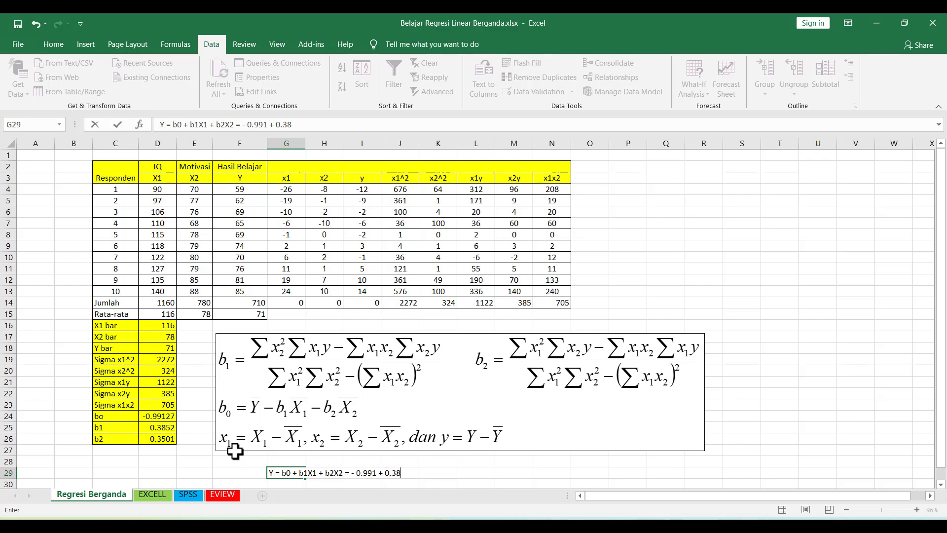
text(52X1 +)
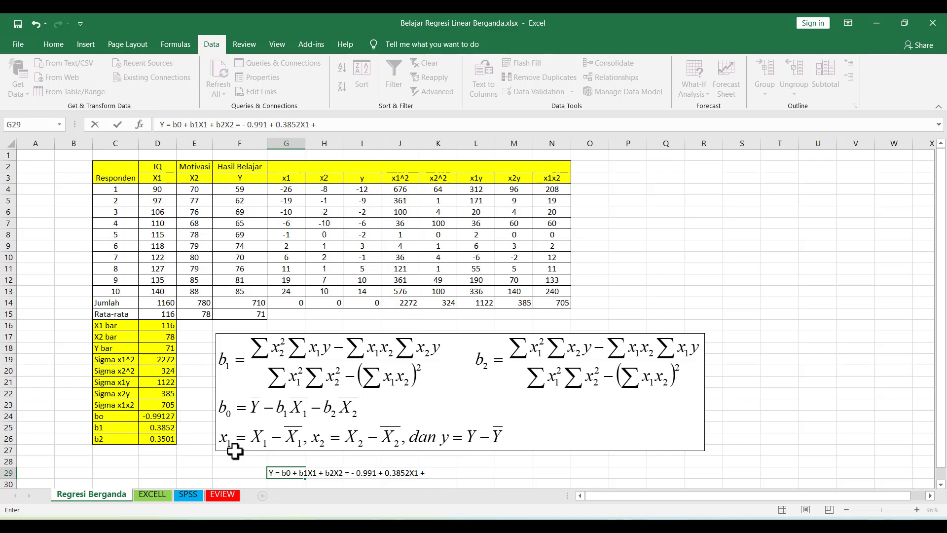
text( 0.35X2)
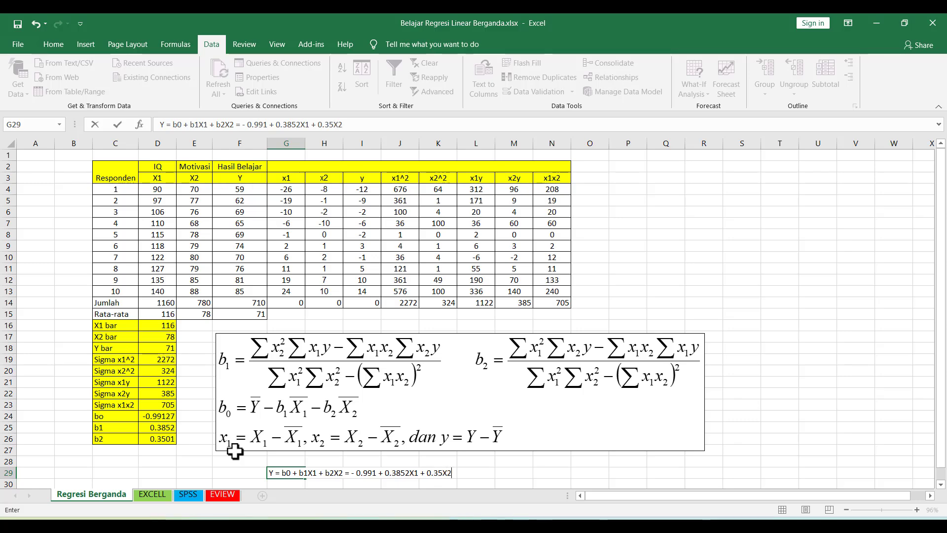
key(Return)
- Enlarge the regression equation in G29 to font size 18
key(Up)
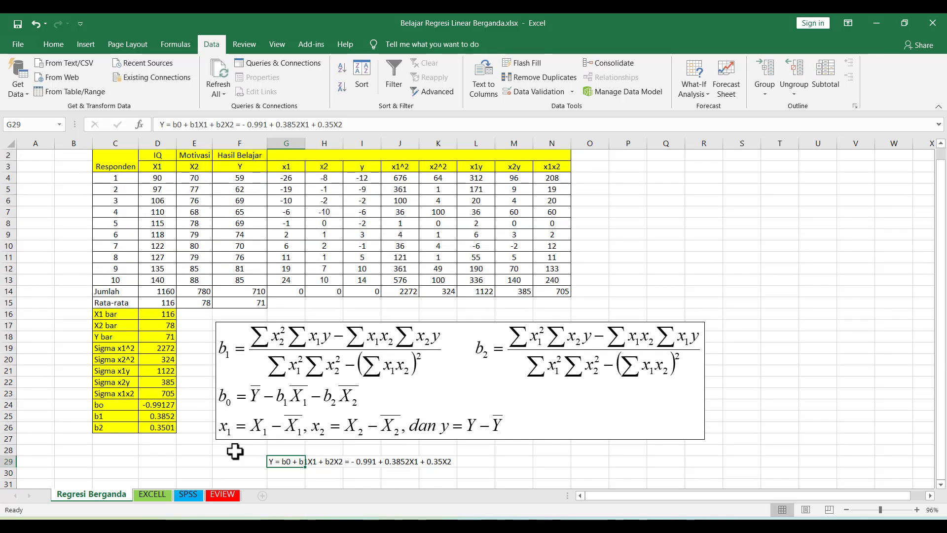
click(17, 30)
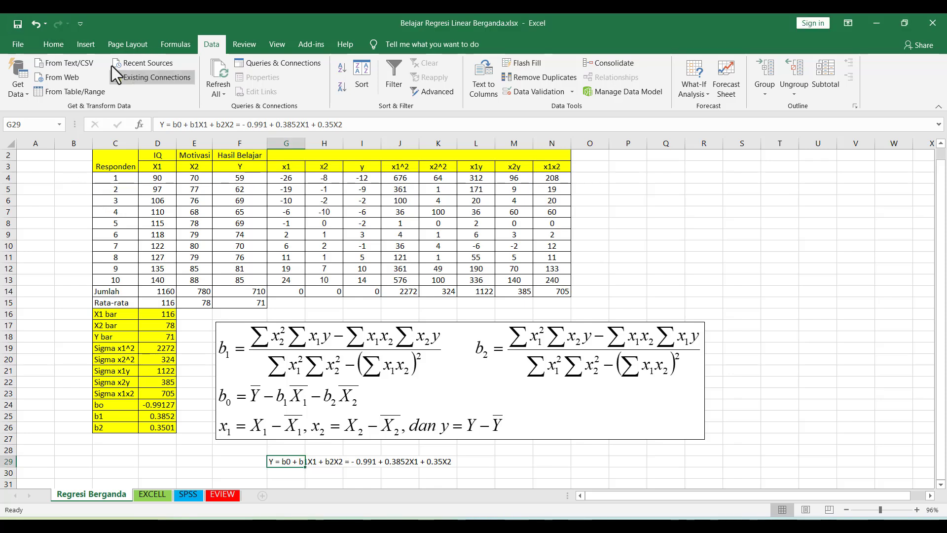
click(55, 47)
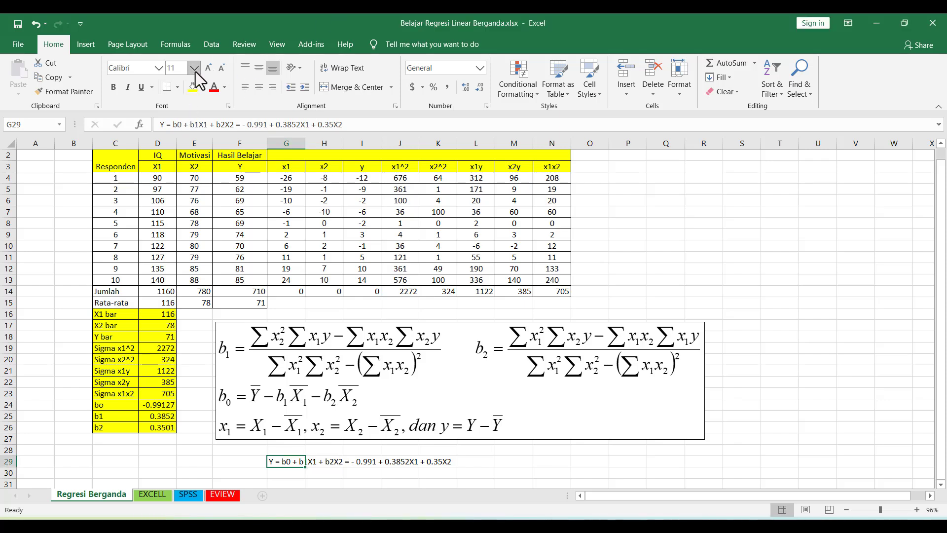
click(195, 72)
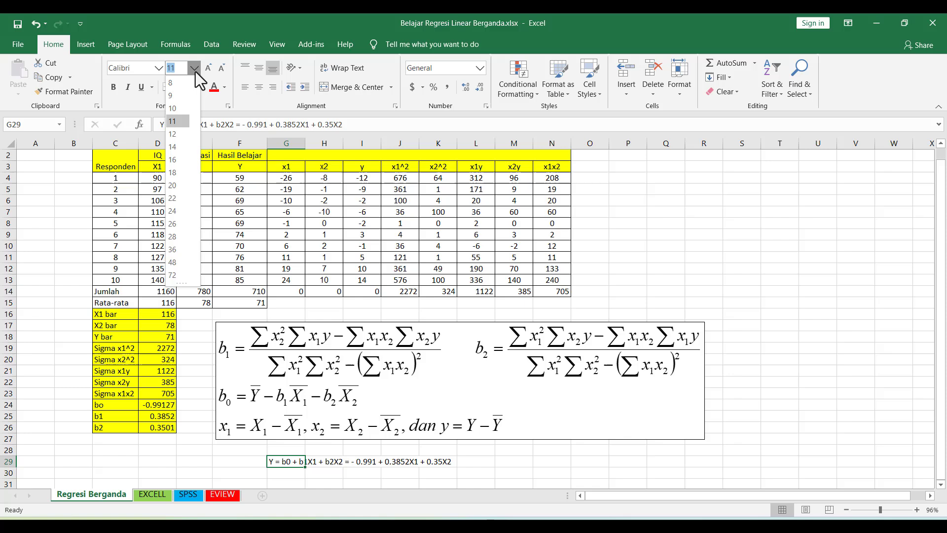
click(175, 172)
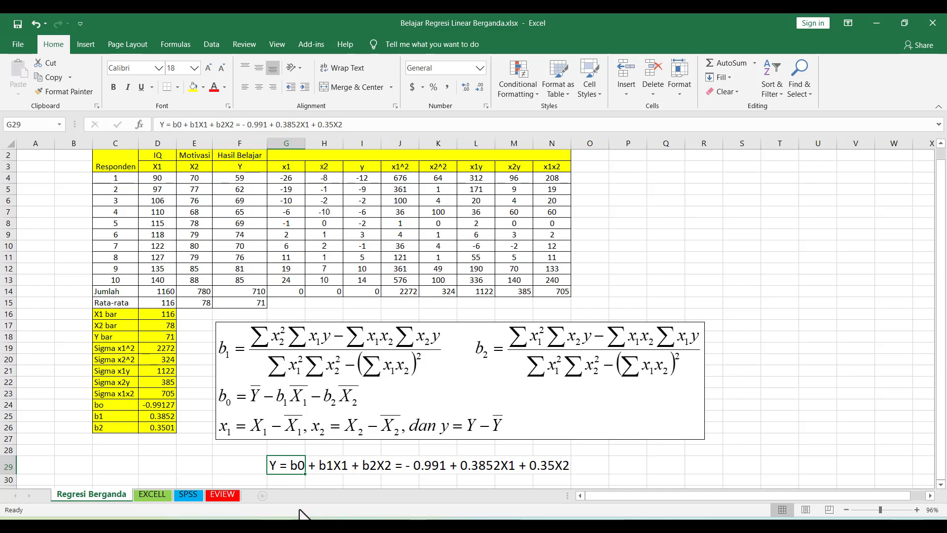
click(597, 464)
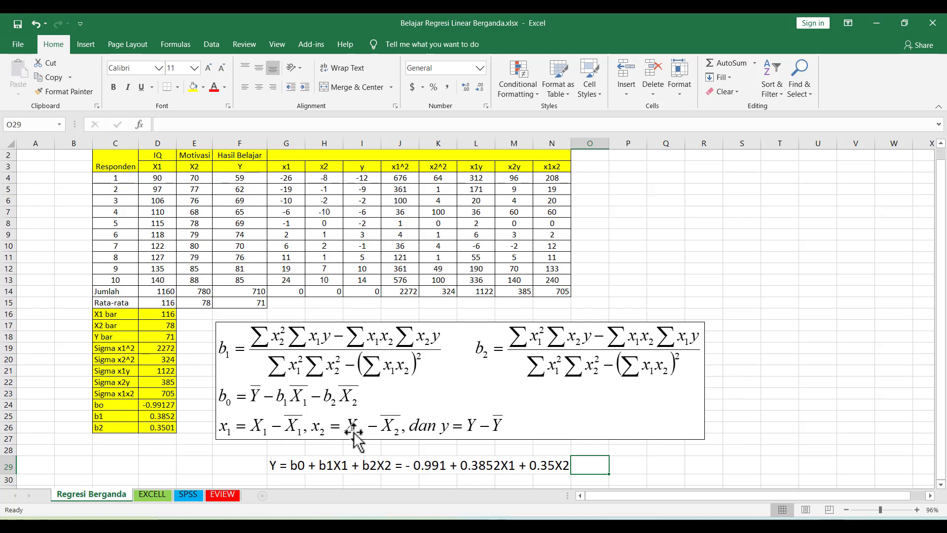
- Go to the EXCELL sheet and enable the Analysis ToolPak add-in through the Excel Add-ins manager
click(158, 498)
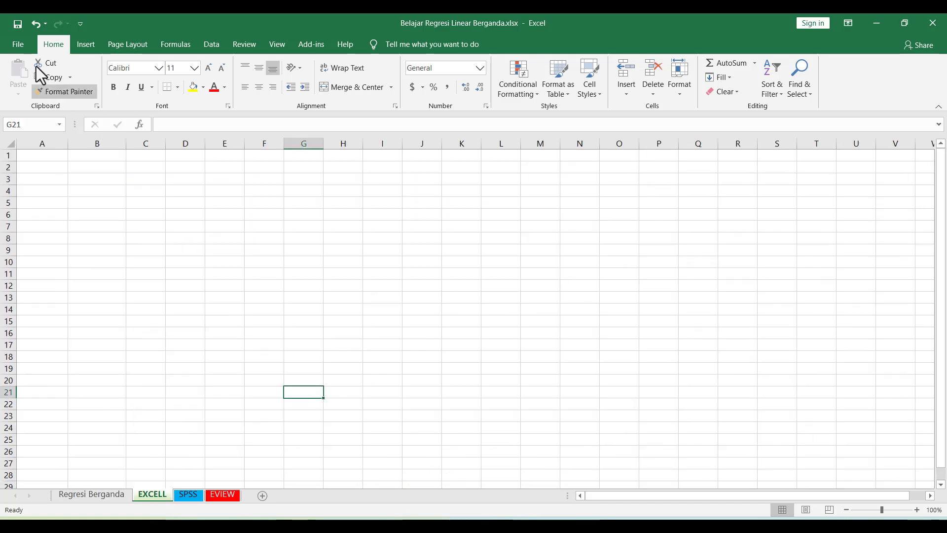
click(216, 44)
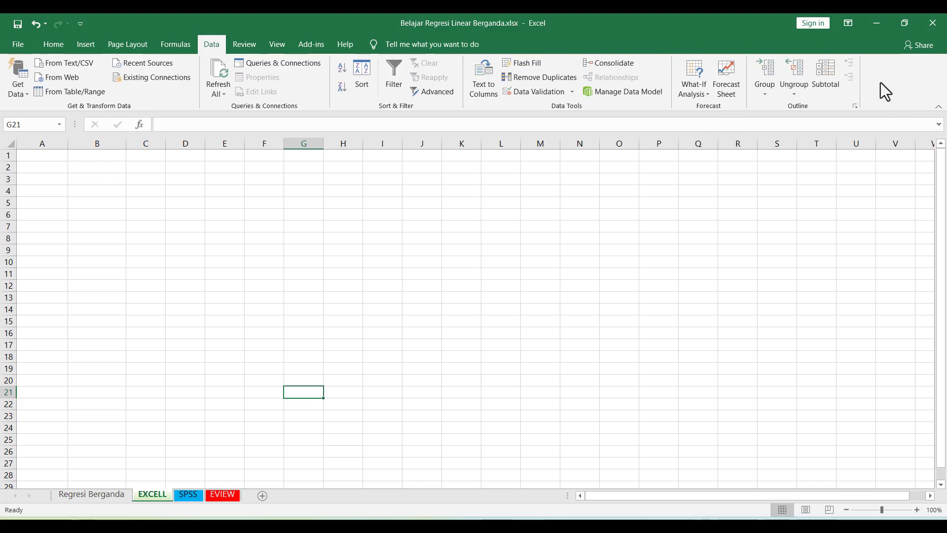
click(22, 43)
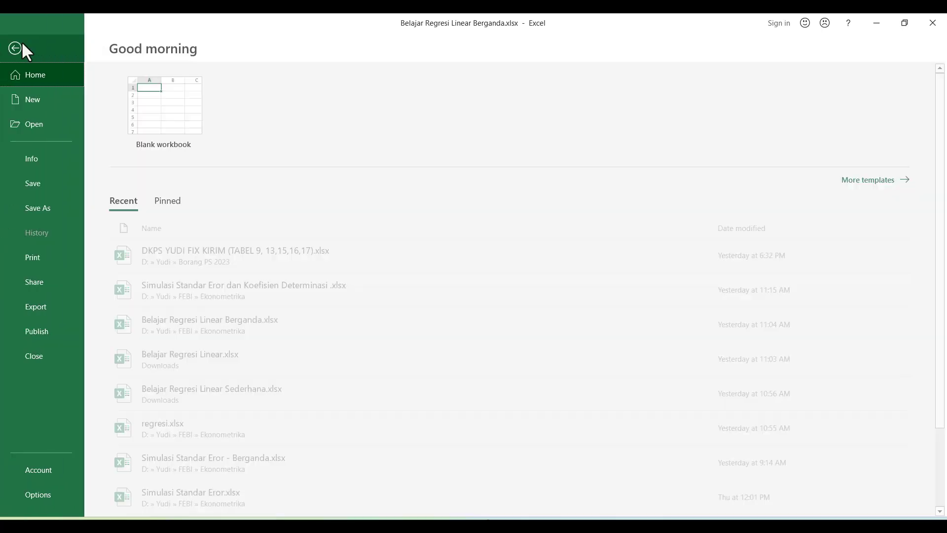
click(49, 495)
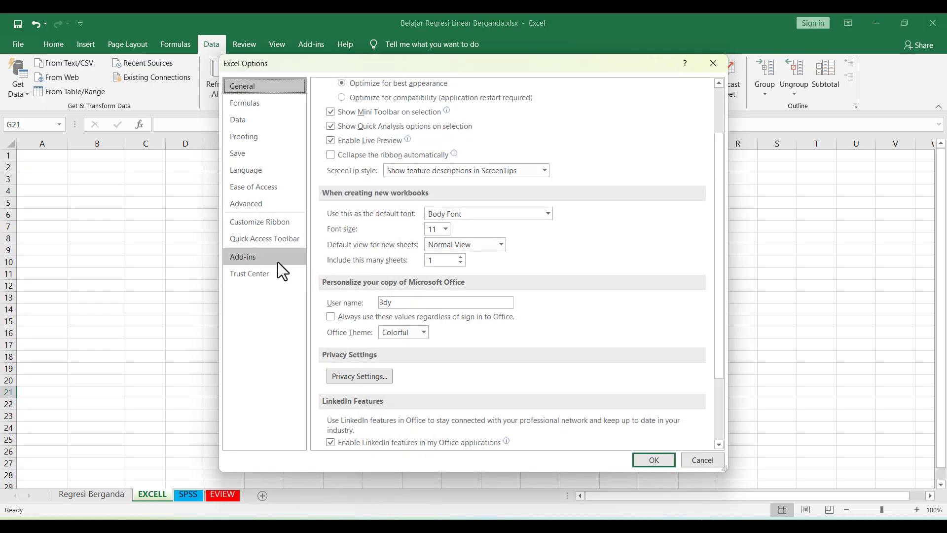
click(254, 255)
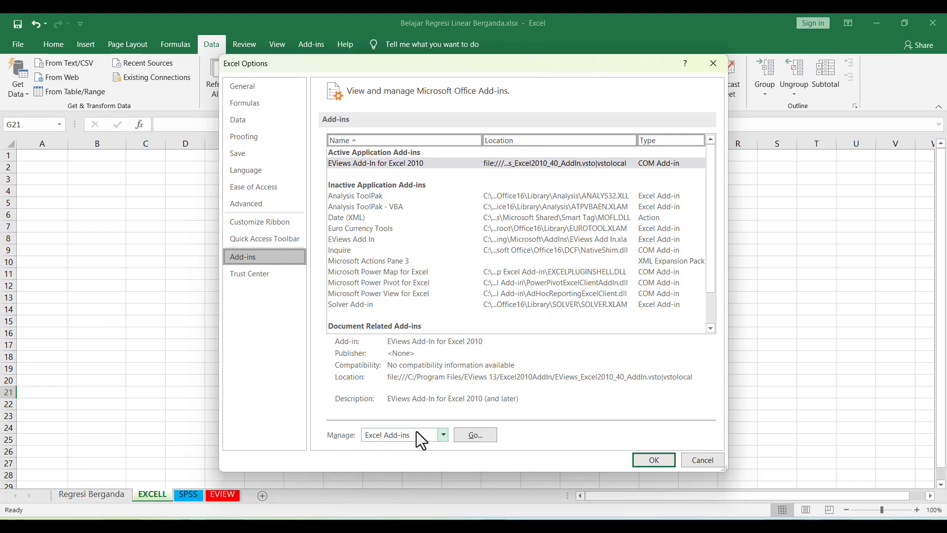
click(474, 436)
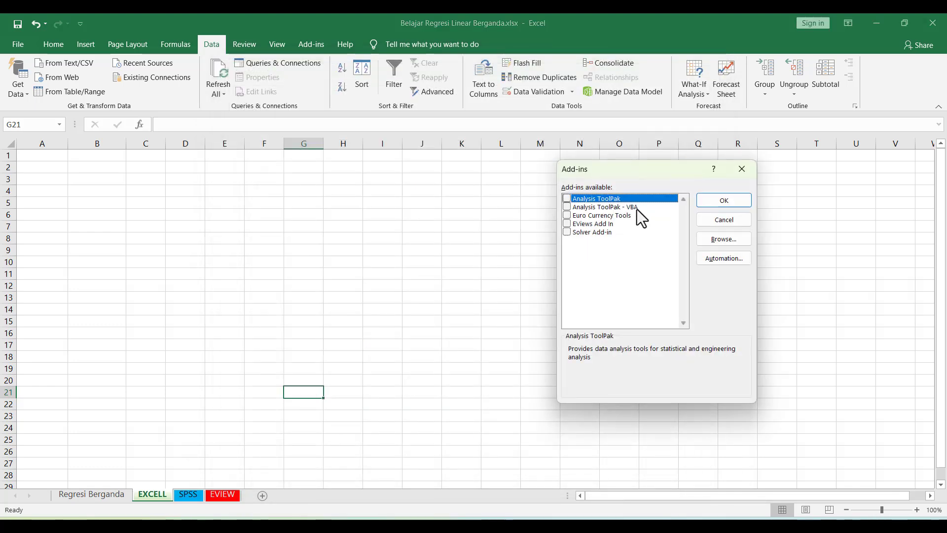
click(567, 199)
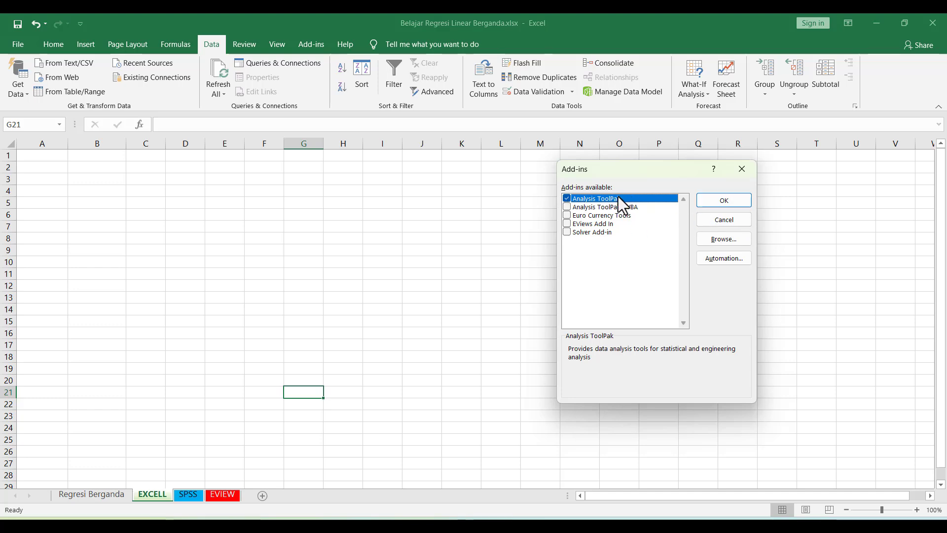
click(711, 199)
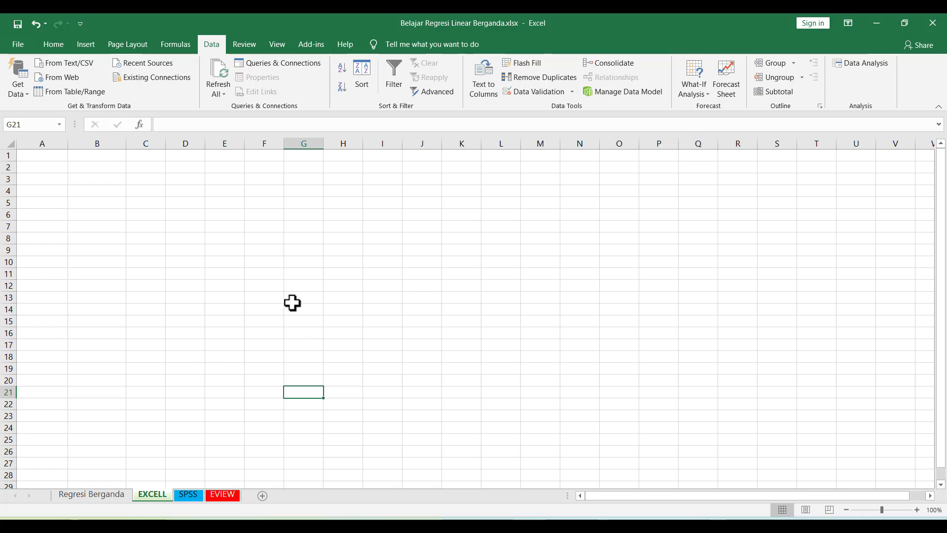
- Start a Regression from the data analysis tools on the Regresi Berganda sheet, with $F$4:$F$13 as the Input Y Range
click(64, 498)
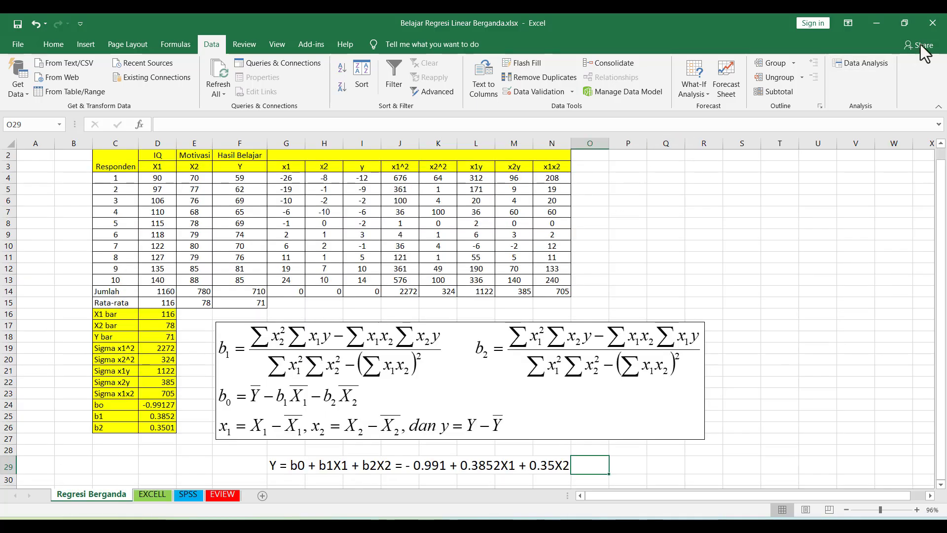
click(866, 58)
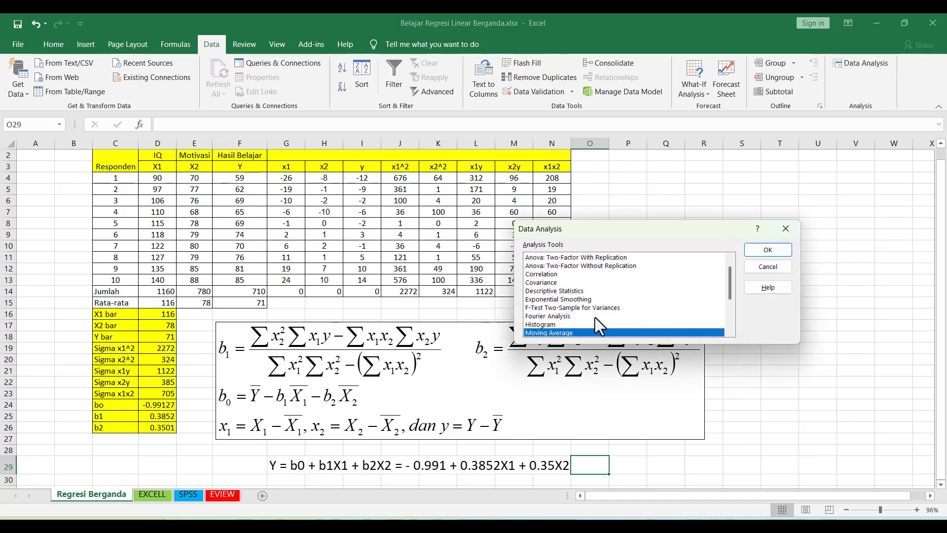
drag(733, 279, 734, 297)
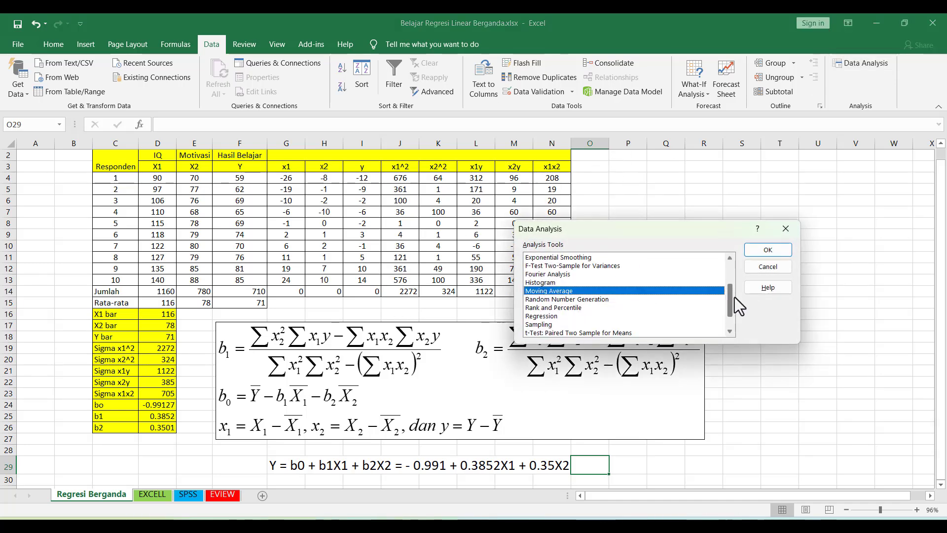
click(541, 316)
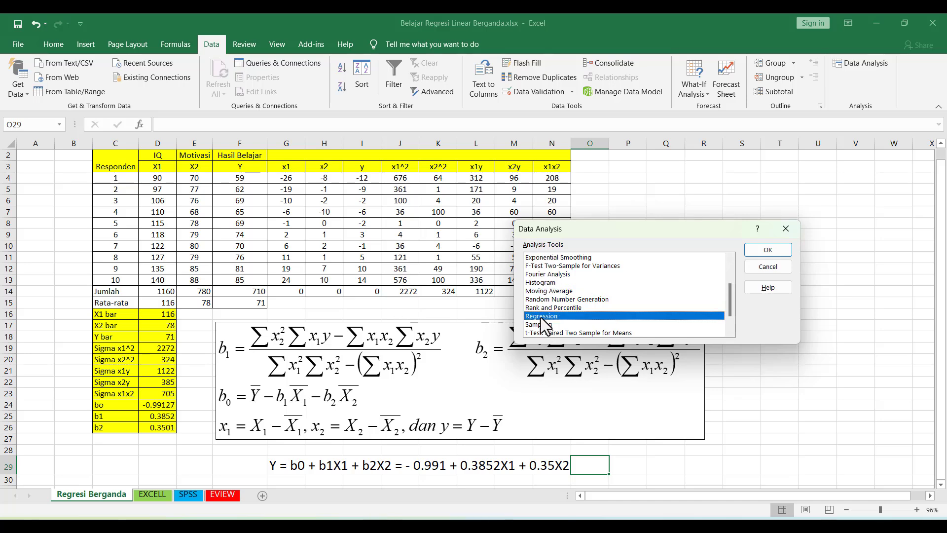
click(763, 245)
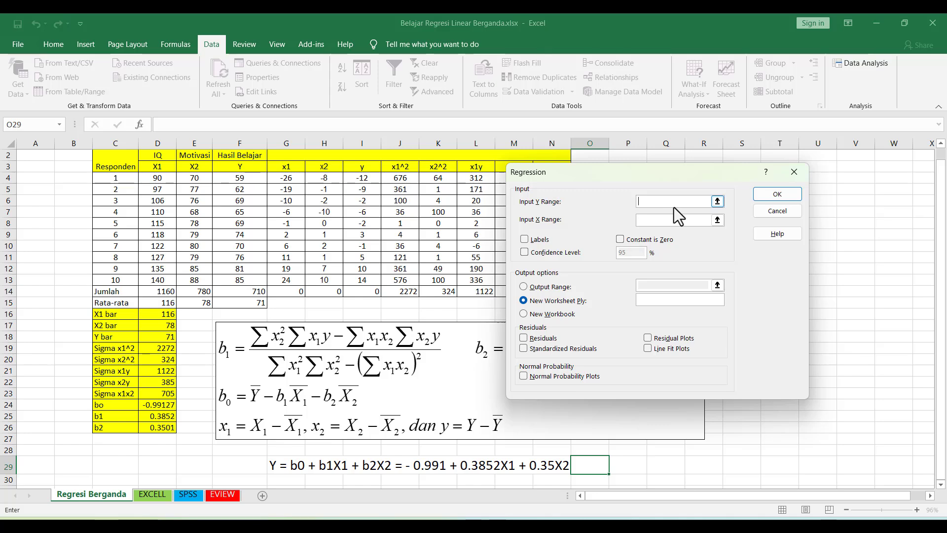
click(717, 201)
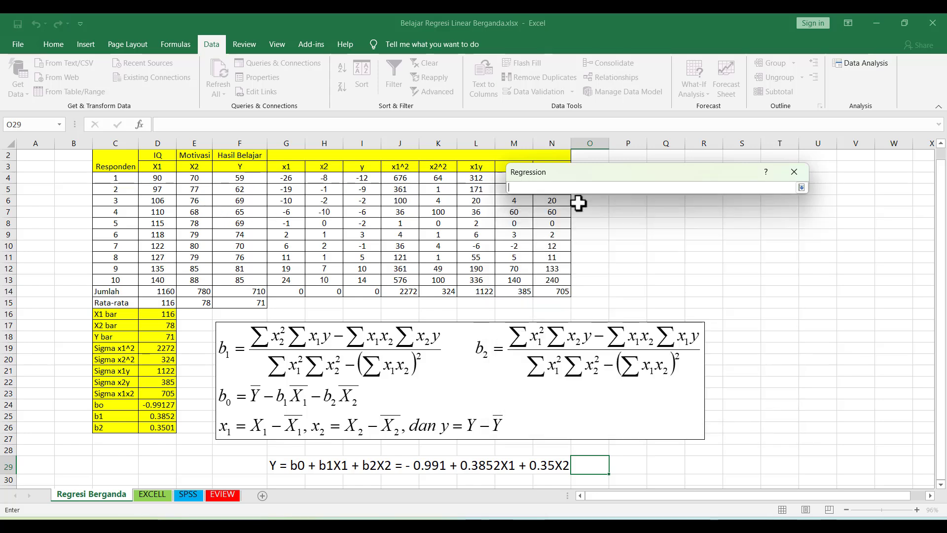
drag(239, 178, 238, 280)
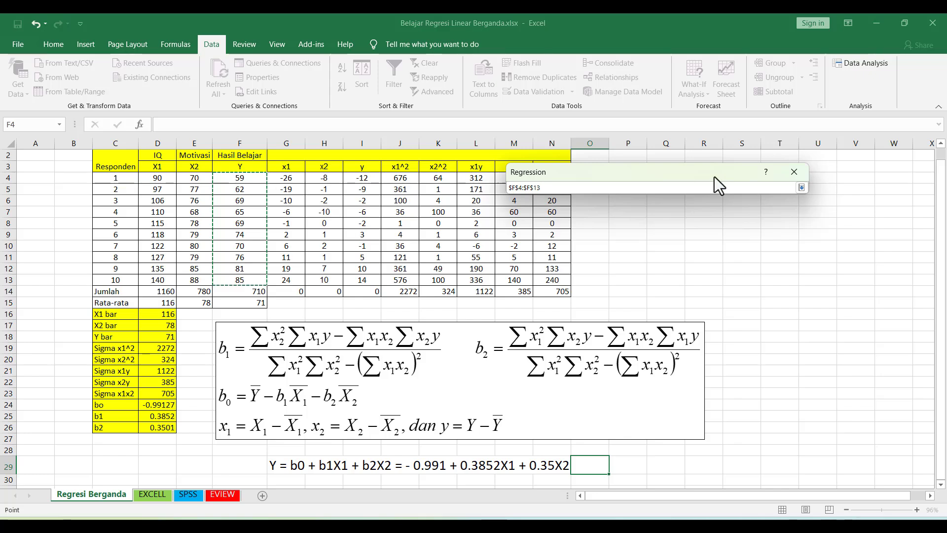
click(801, 188)
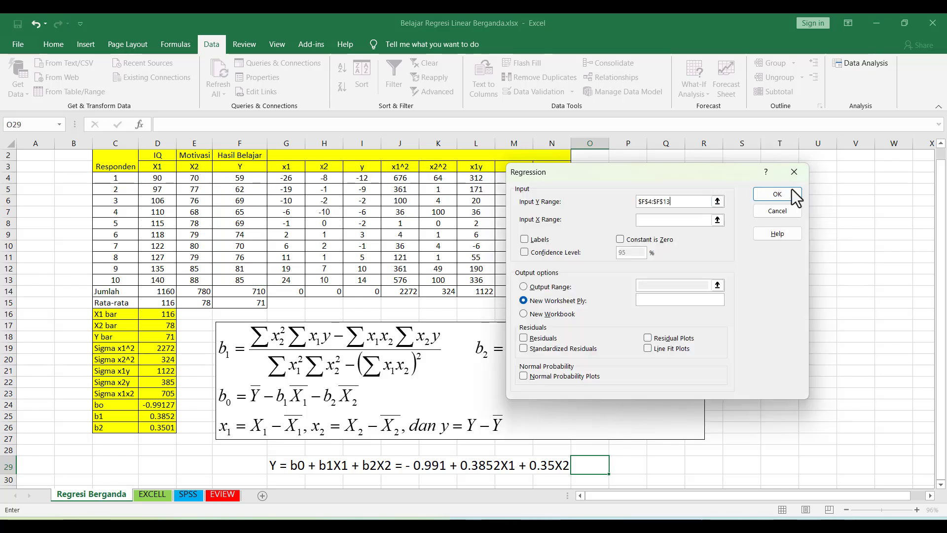
- Set the Input X Range to $D$4:$E$13 and run the regression with its output on a new worksheet
click(717, 220)
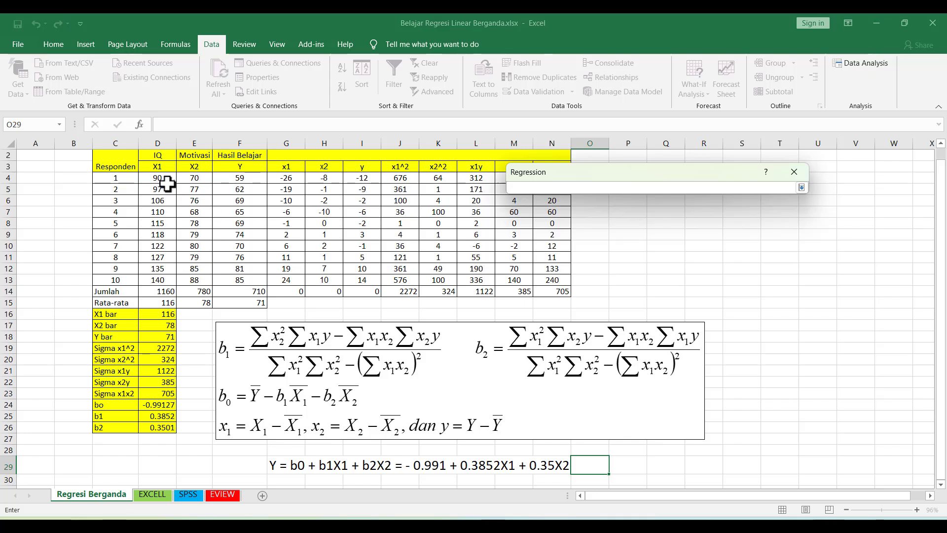
drag(161, 180, 177, 274)
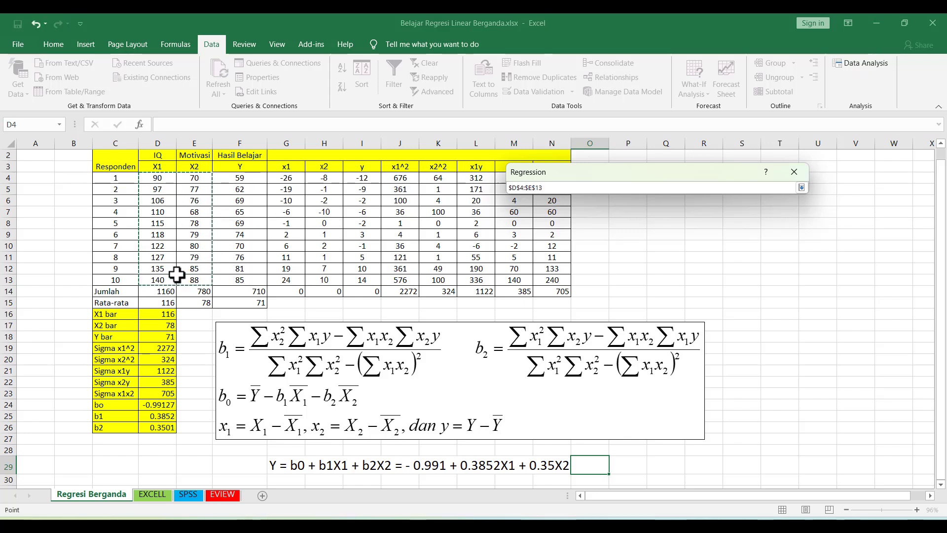
click(799, 188)
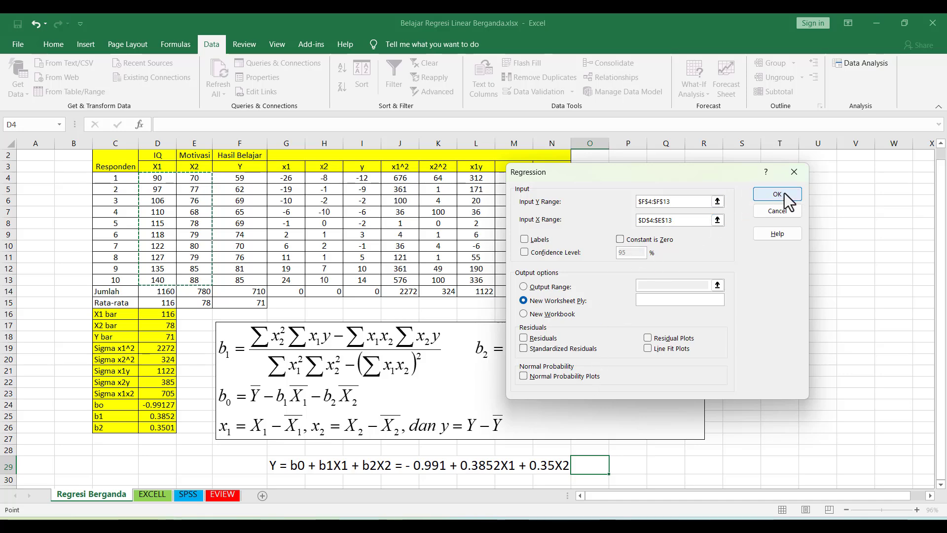
click(785, 194)
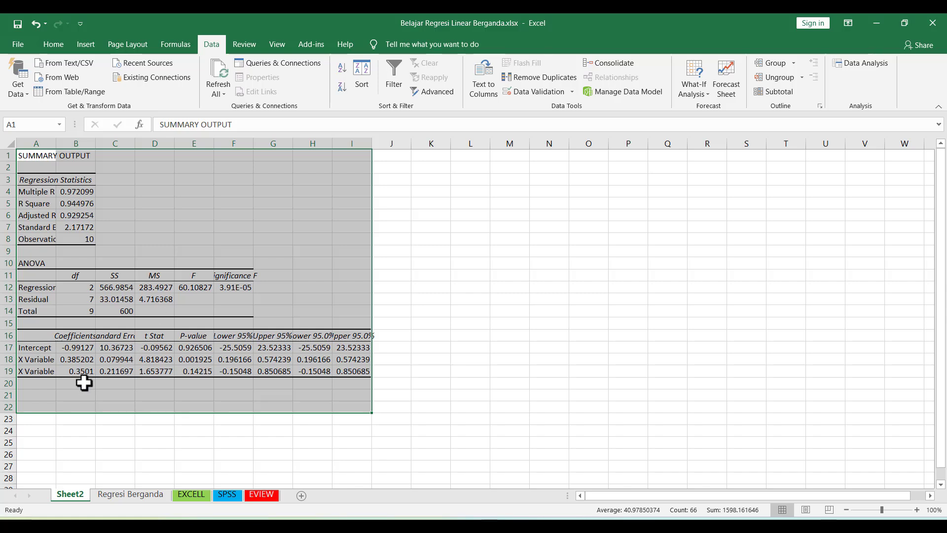
- Widen columns A and B of the regression summary output and fill the Coefficients range B16:B19 with yellow
drag(93, 139, 68, 144)
click(104, 354)
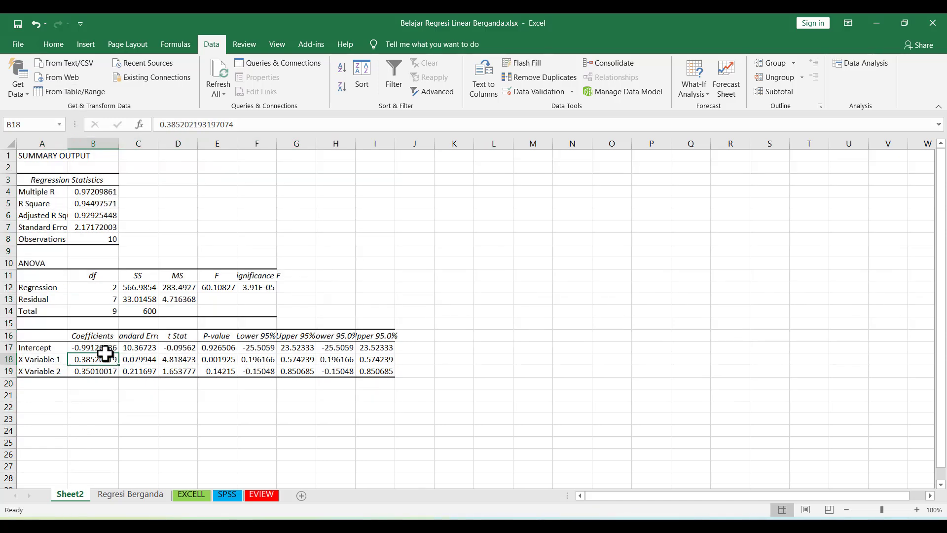
drag(98, 335, 94, 374)
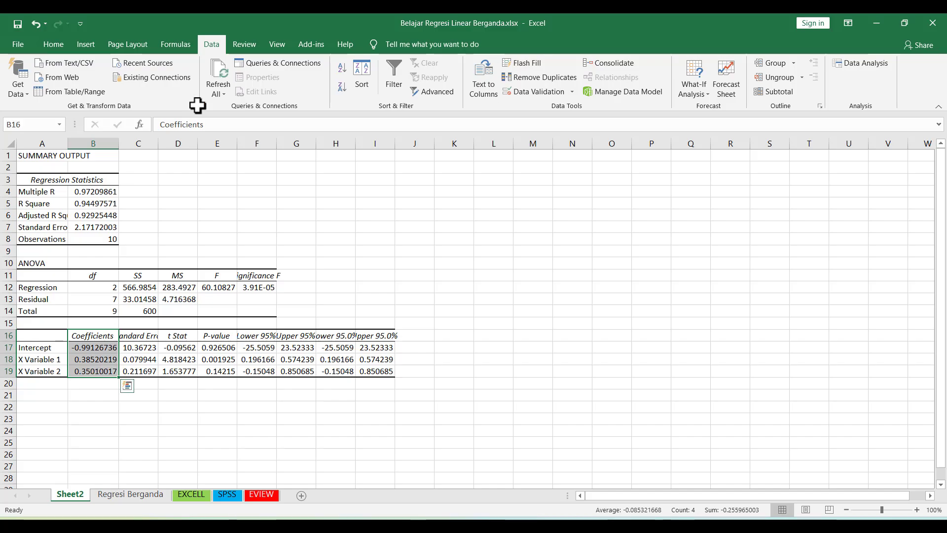
click(35, 45)
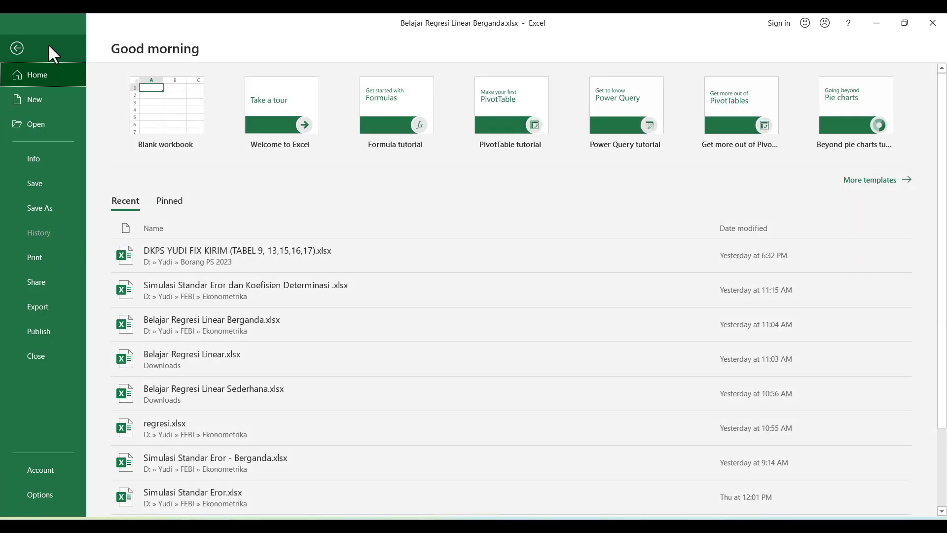
click(37, 46)
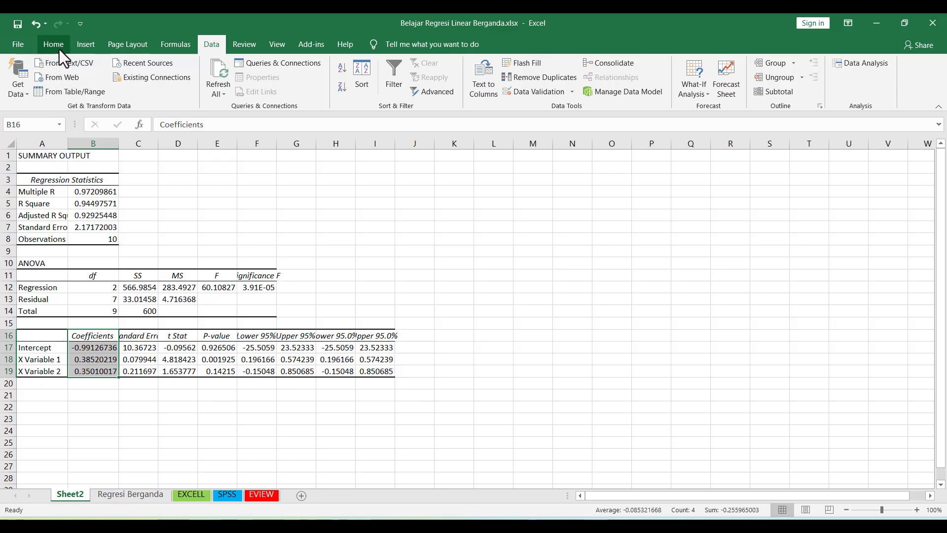
click(58, 47)
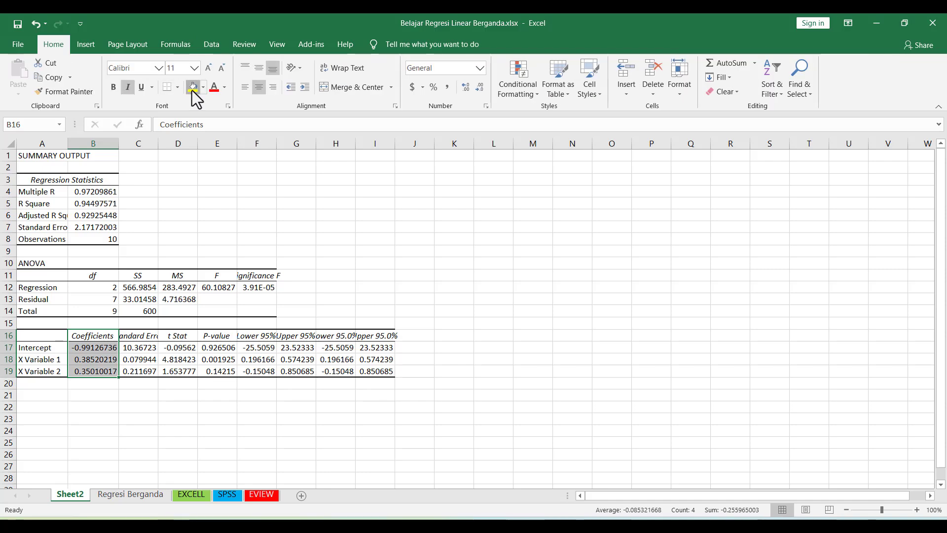
click(192, 88)
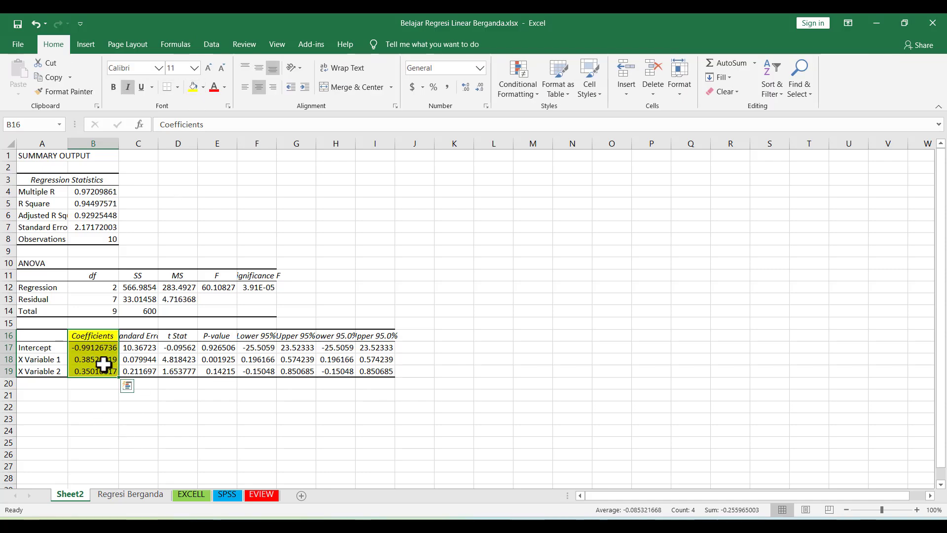
- Compare the intercept and X variable coefficients on Sheet2 with the manual bo, b1 and b2 values on the Regresi Berganda sheet
click(96, 346)
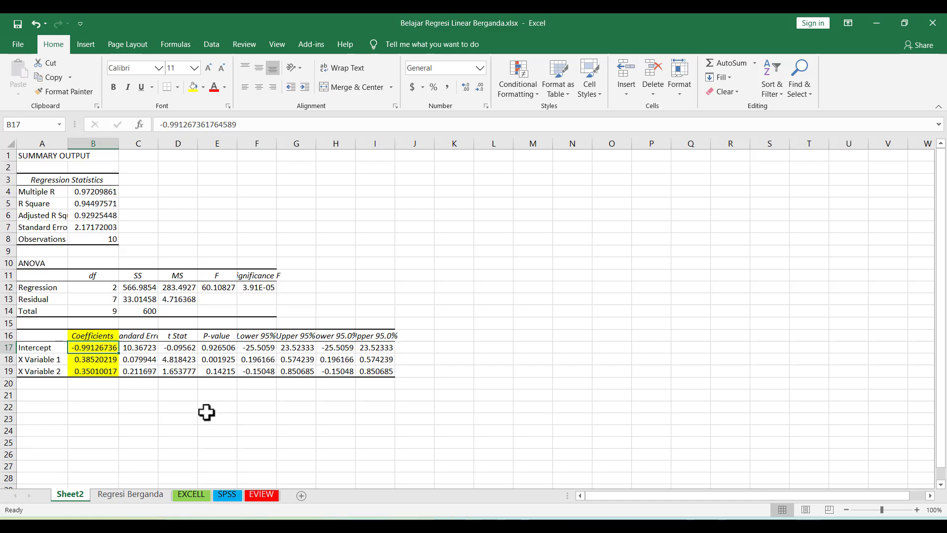
click(92, 362)
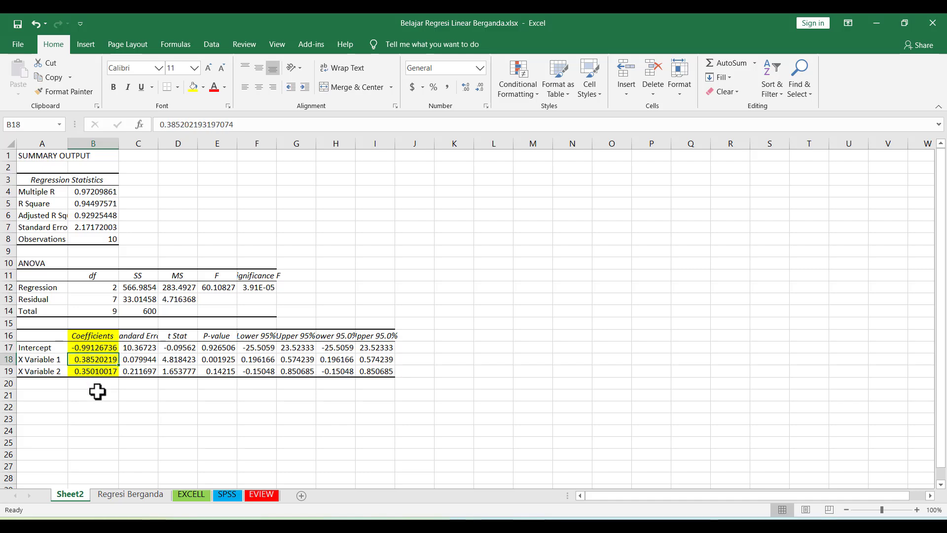
click(93, 371)
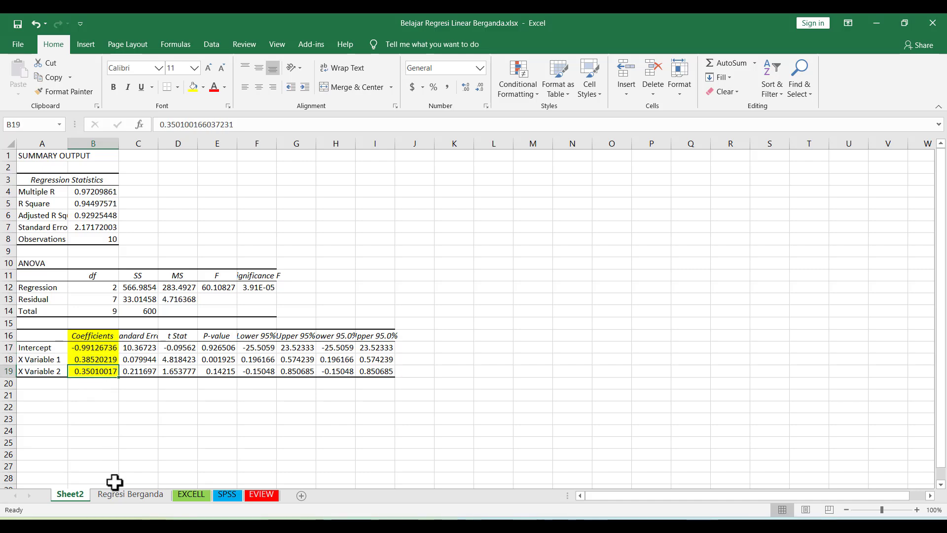
drag(81, 335, 384, 365)
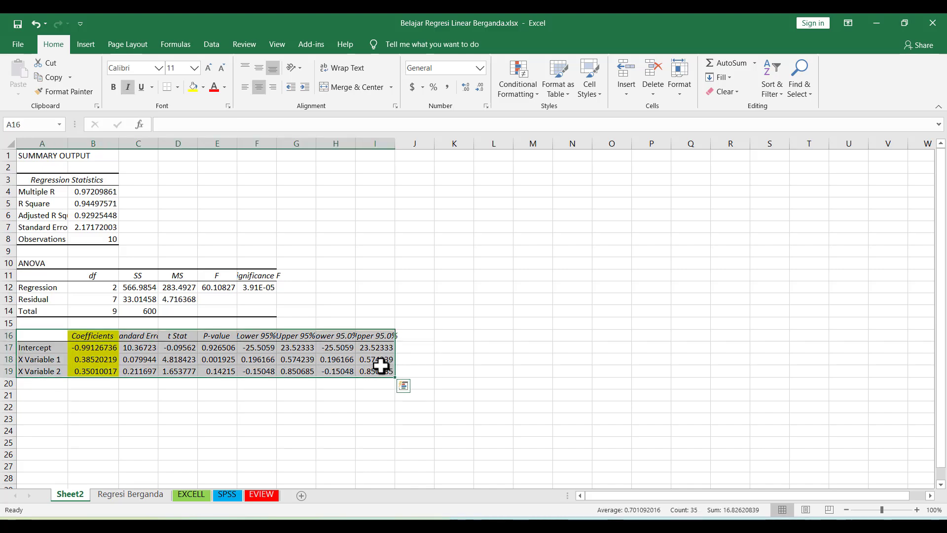
click(130, 494)
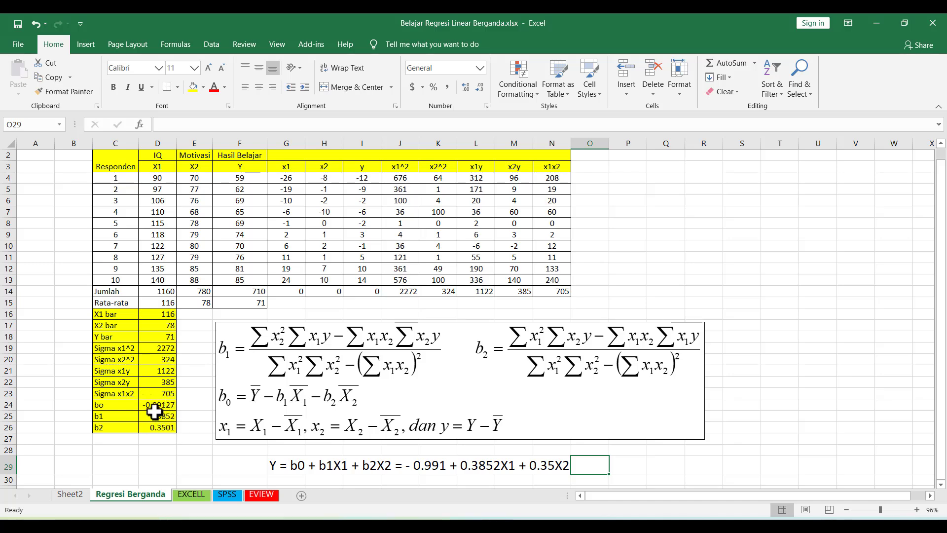
click(85, 495)
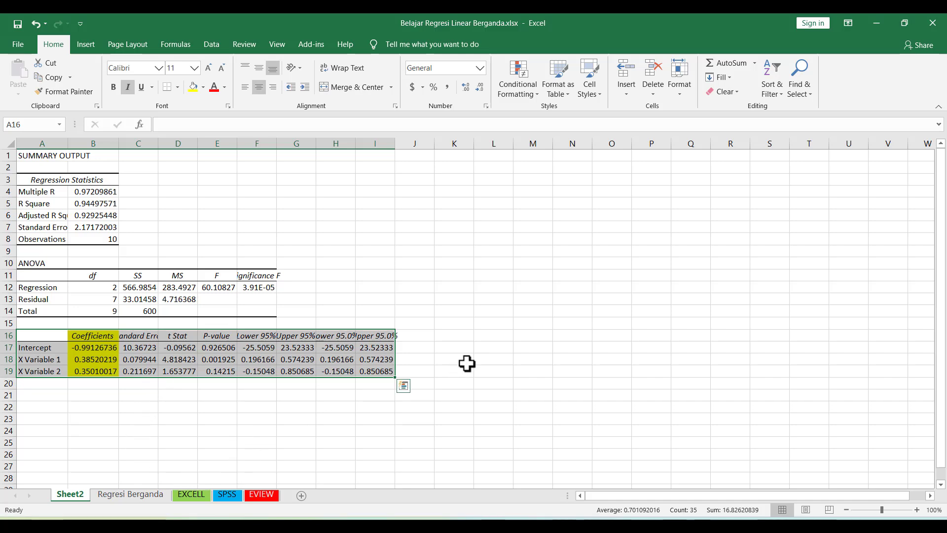
- Switch to the IBM SPSS Statistics Data Editor and review the definitions and data of variables X1, X2 and Y
mouse_move(575, 526)
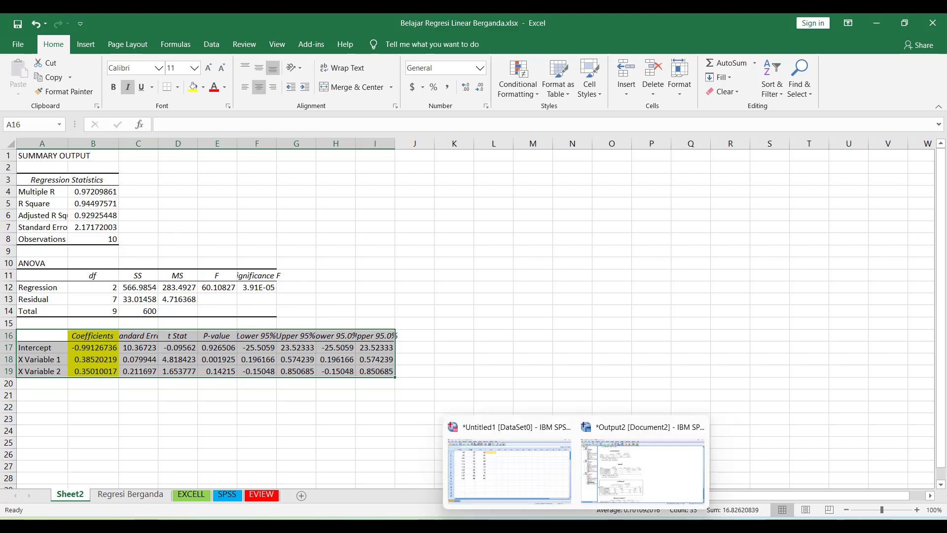
click(504, 474)
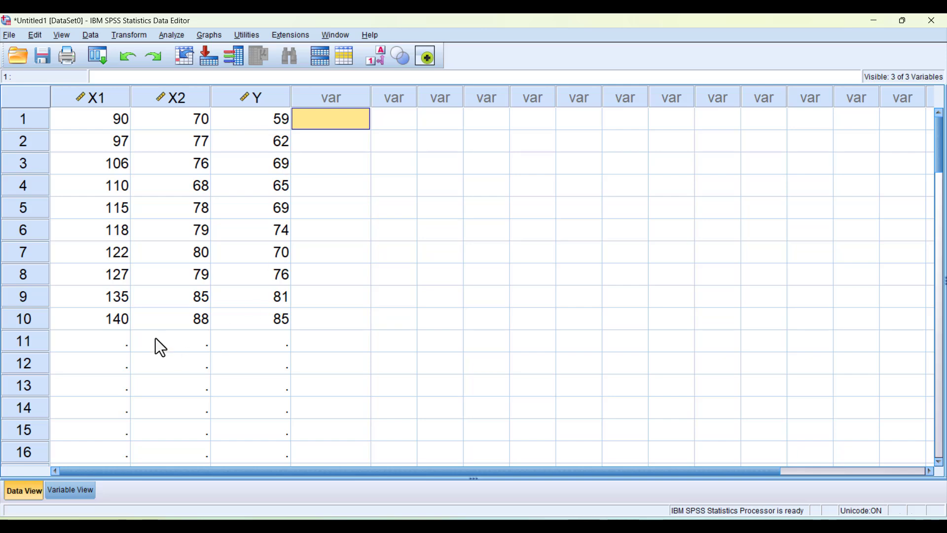
click(93, 486)
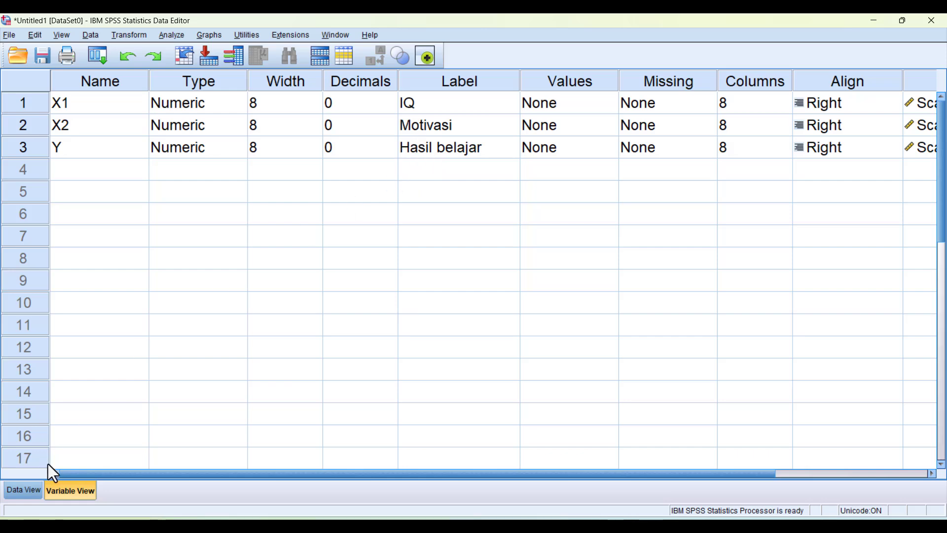
click(22, 493)
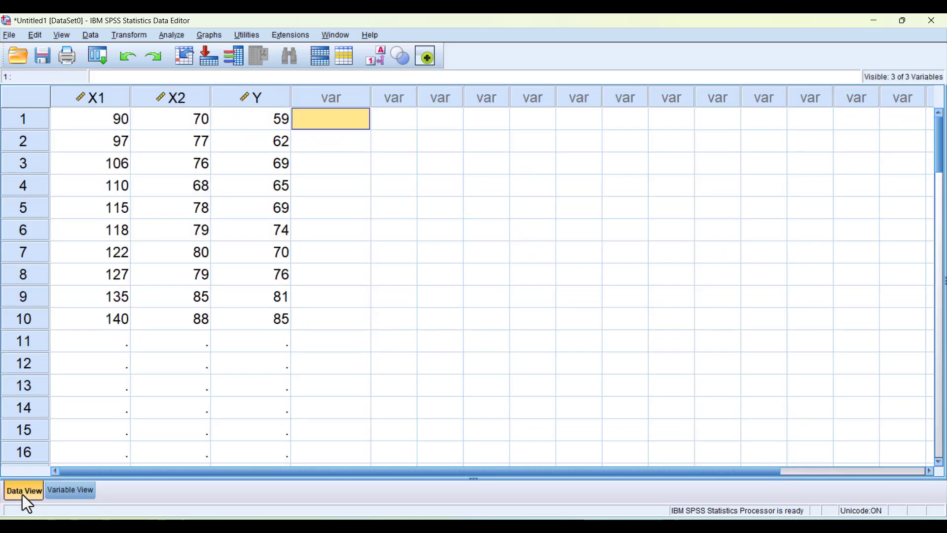
click(354, 17)
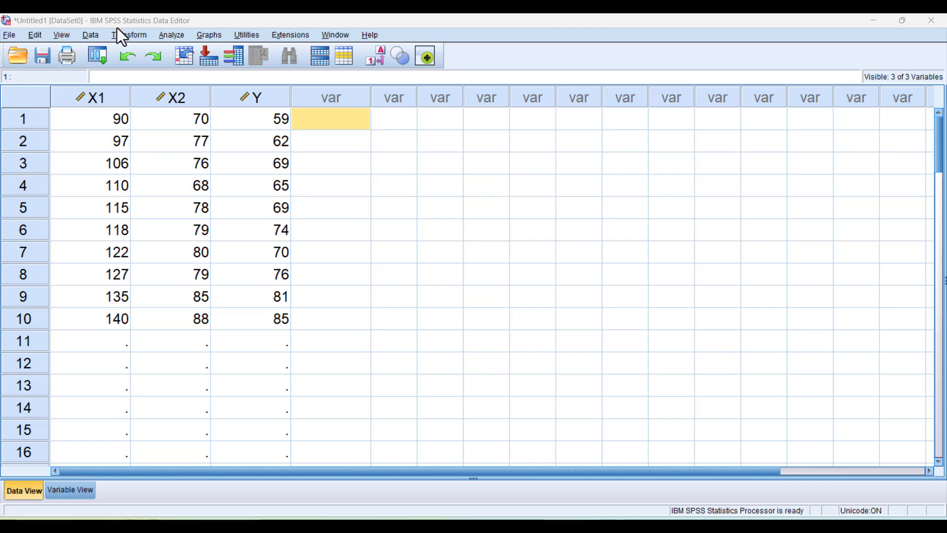
- Start a Linear Regression analysis, reset its previous settings and assign Hasil belajar [Y] as the dependent variable
click(167, 39)
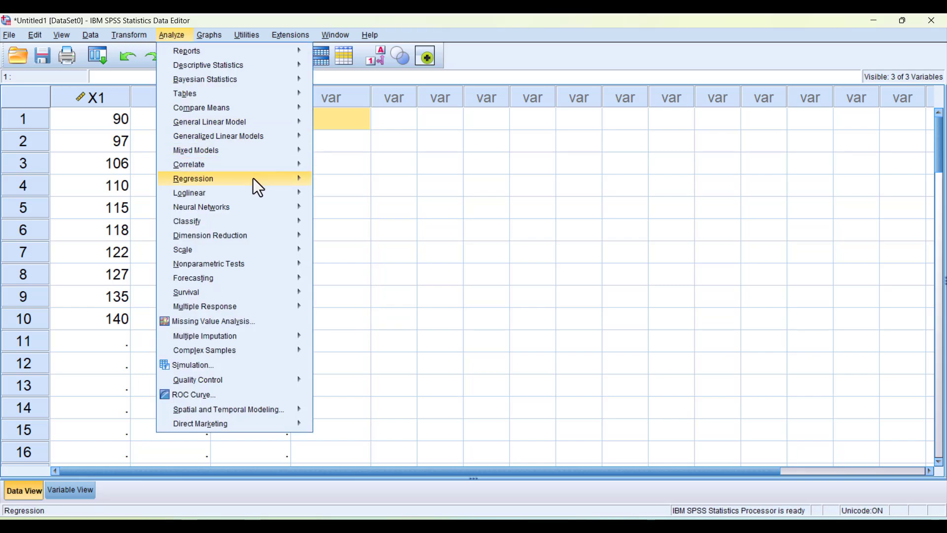
mouse_move(253, 178)
click(343, 198)
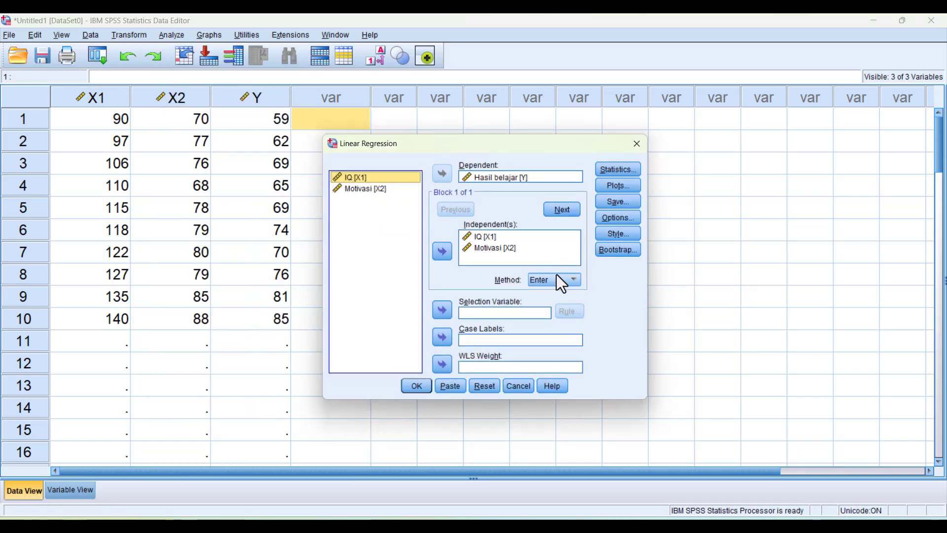
click(496, 387)
click(386, 200)
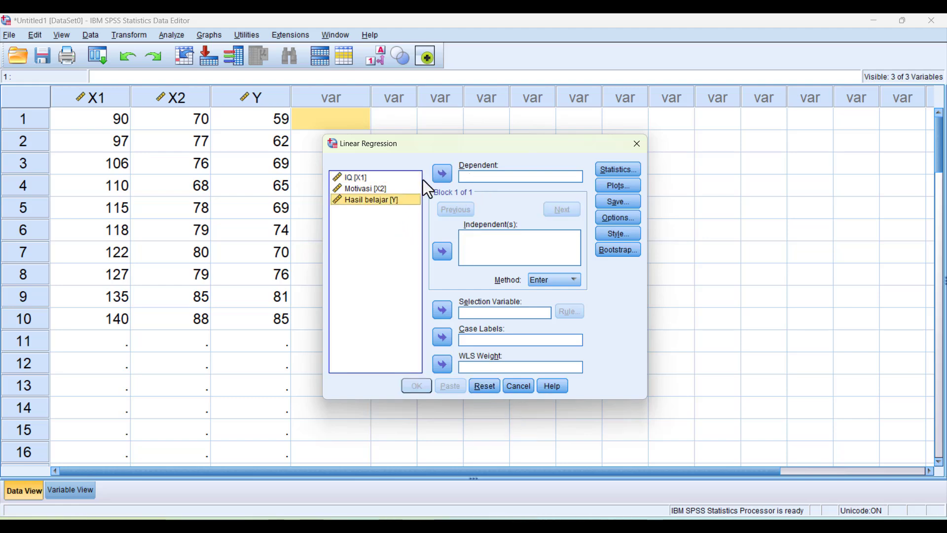
click(444, 174)
- Assign IQ [X1] and Motivasi [X2] as the independent variables and run the regression with the Enter method
click(381, 182)
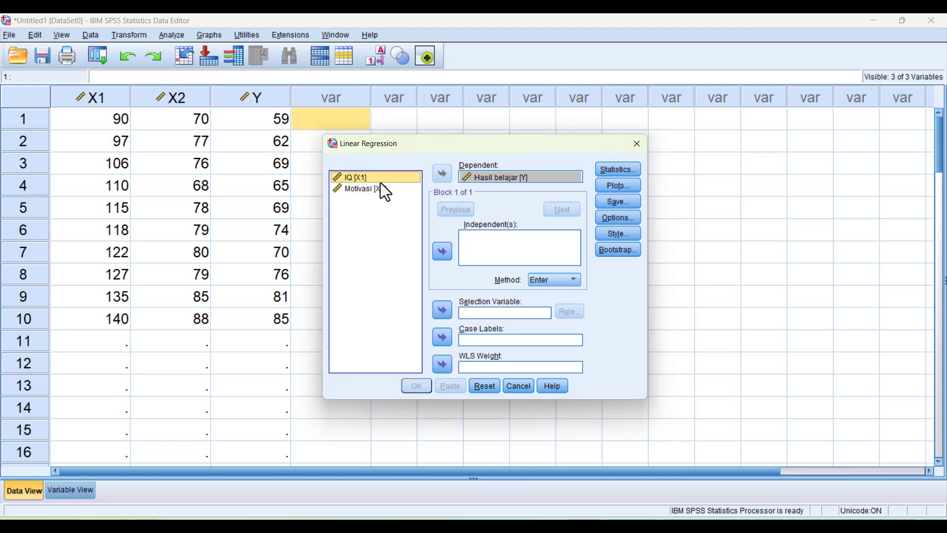
shift+click(373, 188)
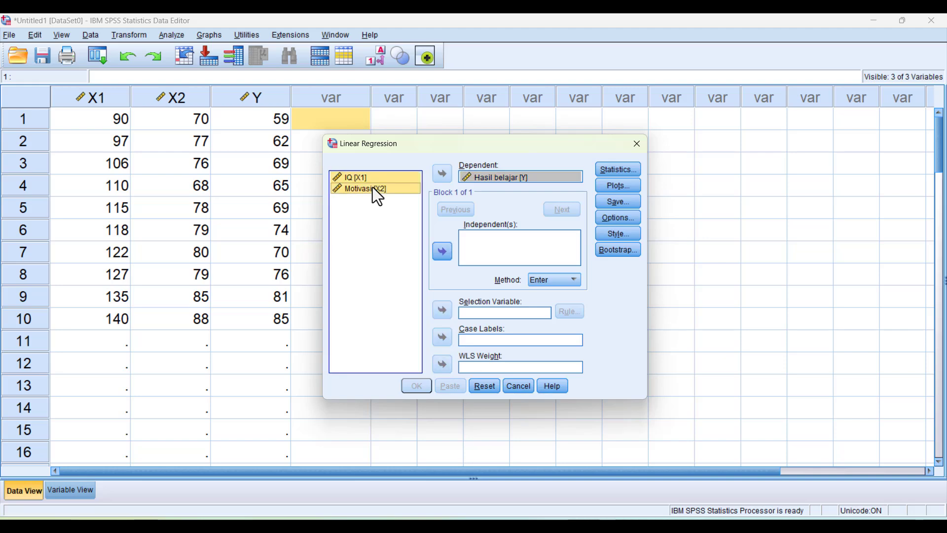
click(439, 251)
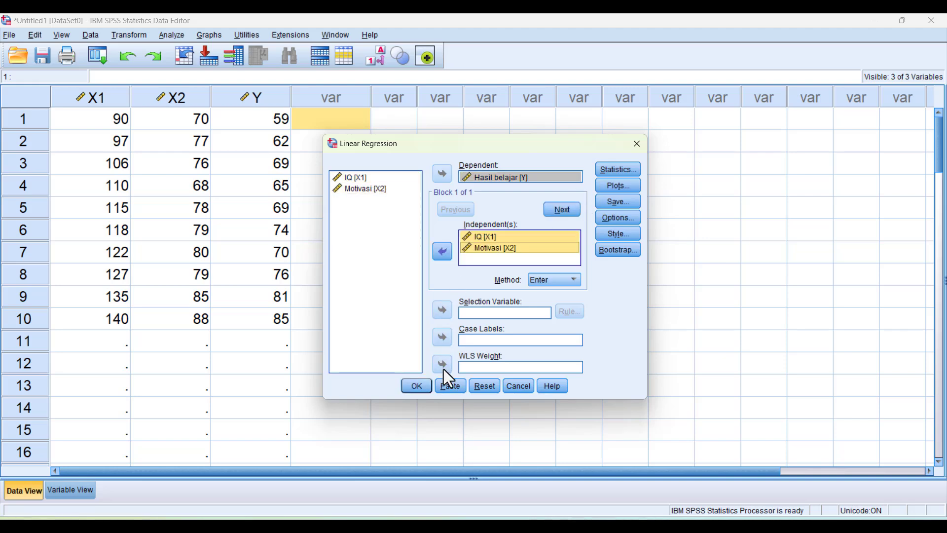
click(418, 387)
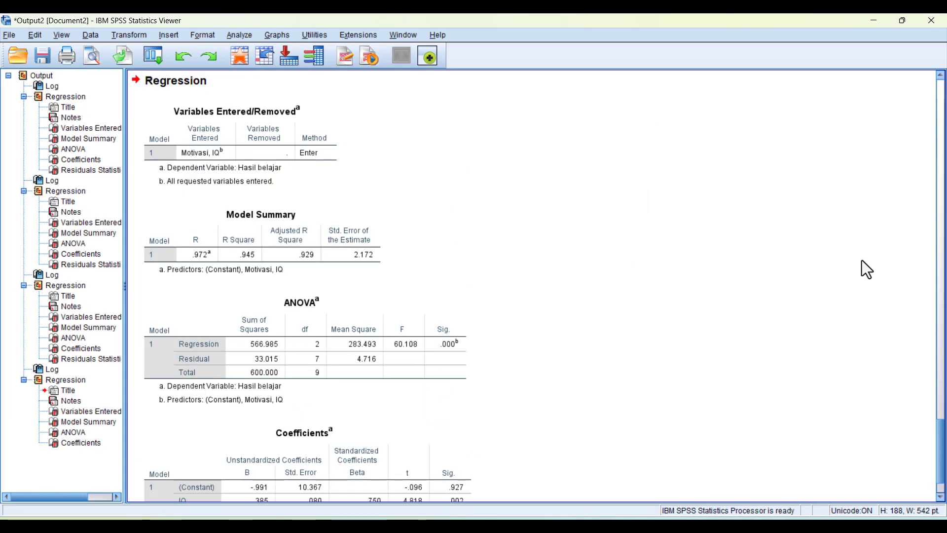
- Copy the newest Coefficients table from the SPSS output and paste it at B5 on the SPSS sheet of the Excel workbook
scroll(942, 468, down, 3)
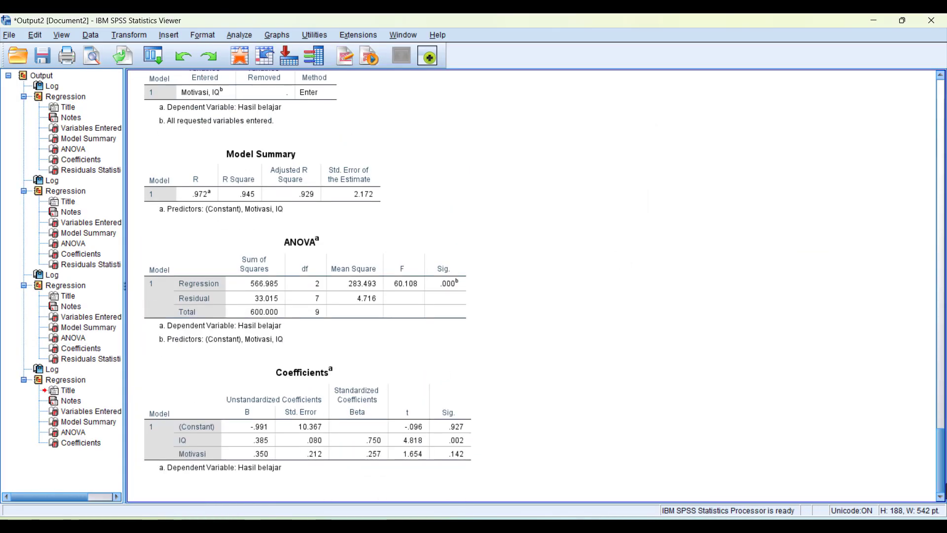
click(235, 386)
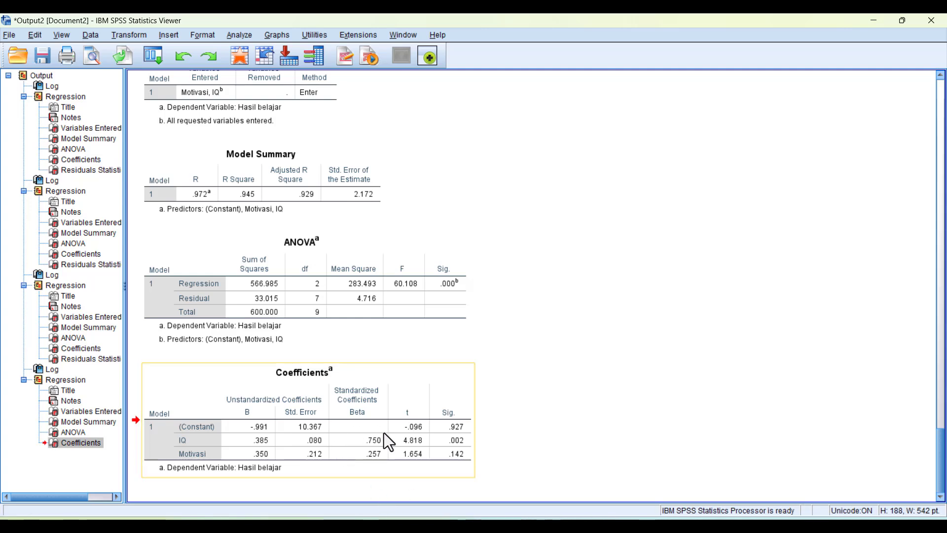
click(498, 526)
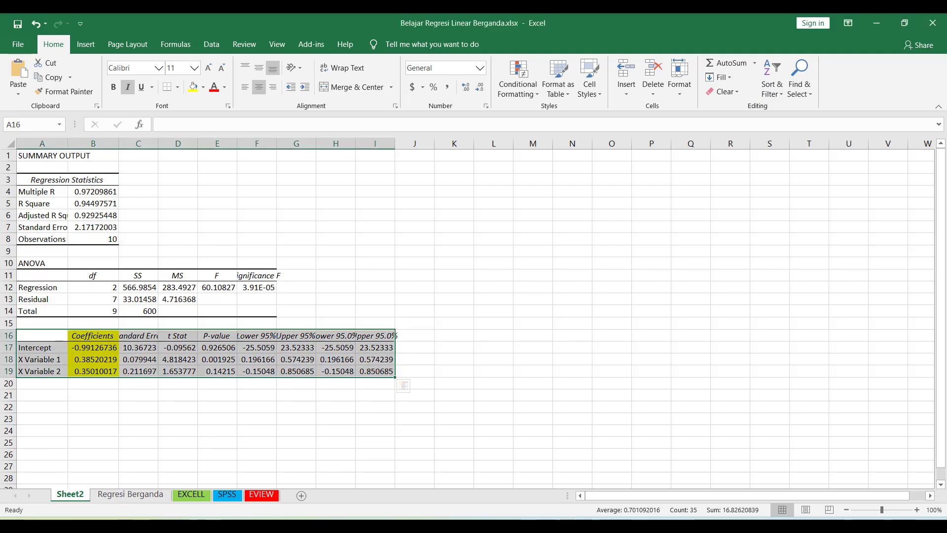
click(227, 495)
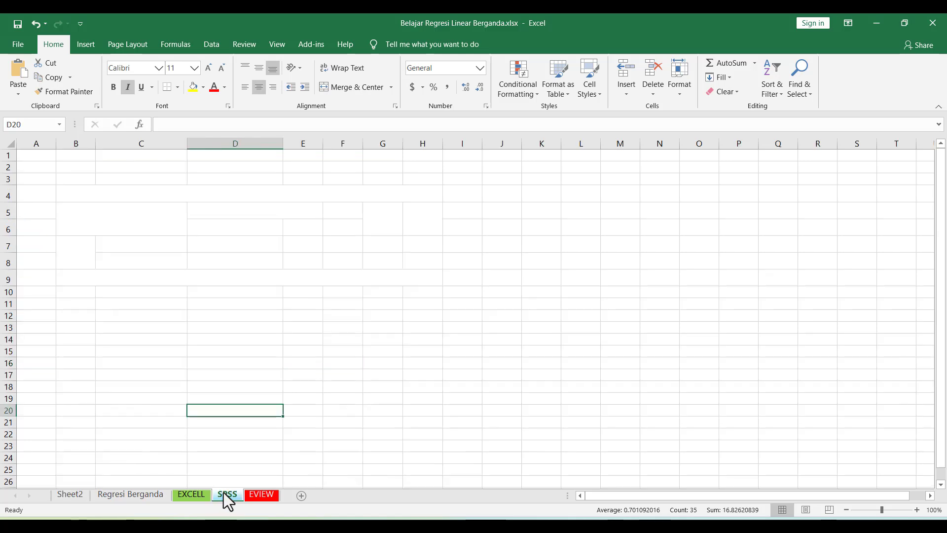
click(71, 234)
key(ctrl+v)
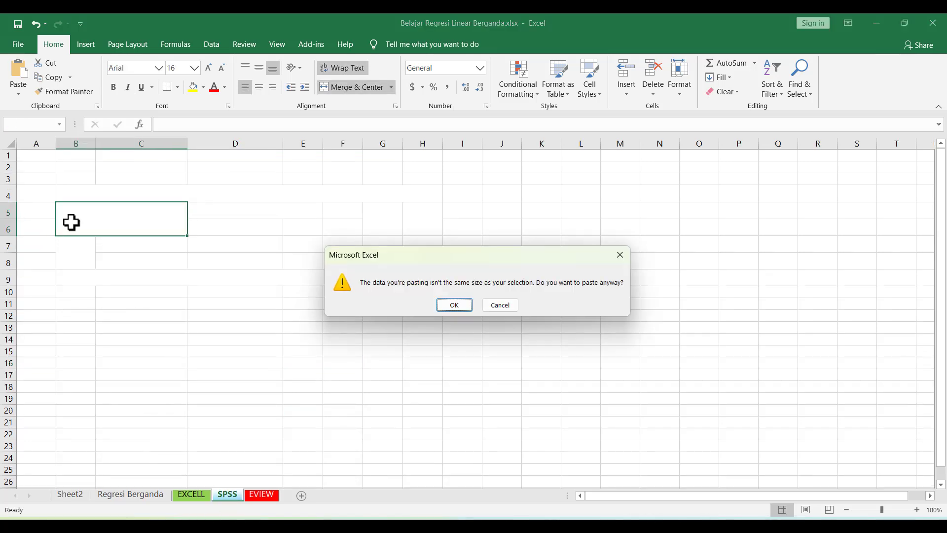
click(450, 309)
click(172, 353)
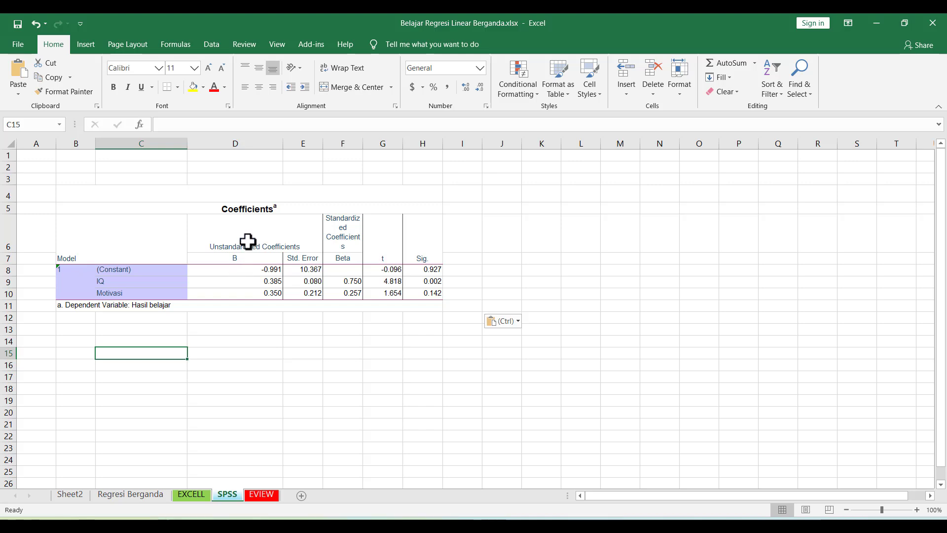
- Fill the unstandardized B coefficients in D7:D10 of the pasted table with yellow
drag(247, 259, 247, 292)
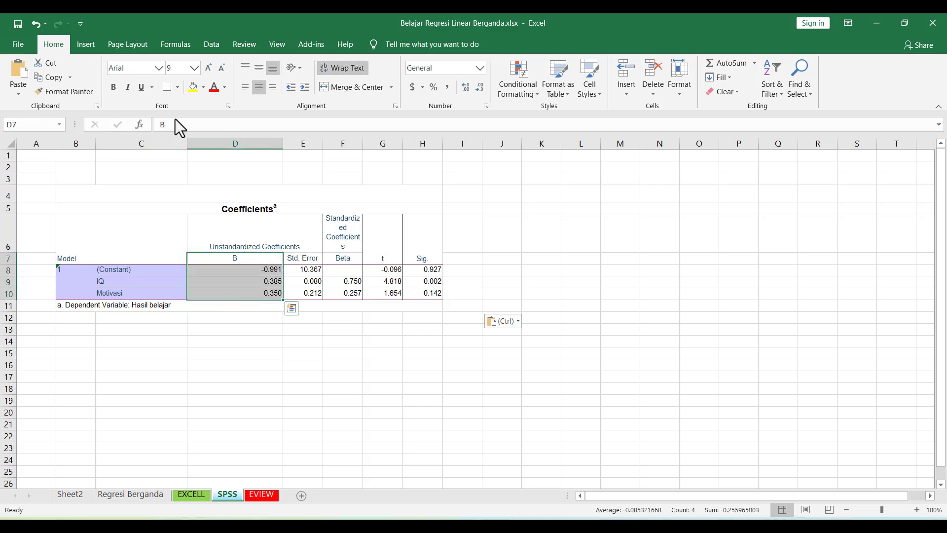
click(193, 88)
click(229, 389)
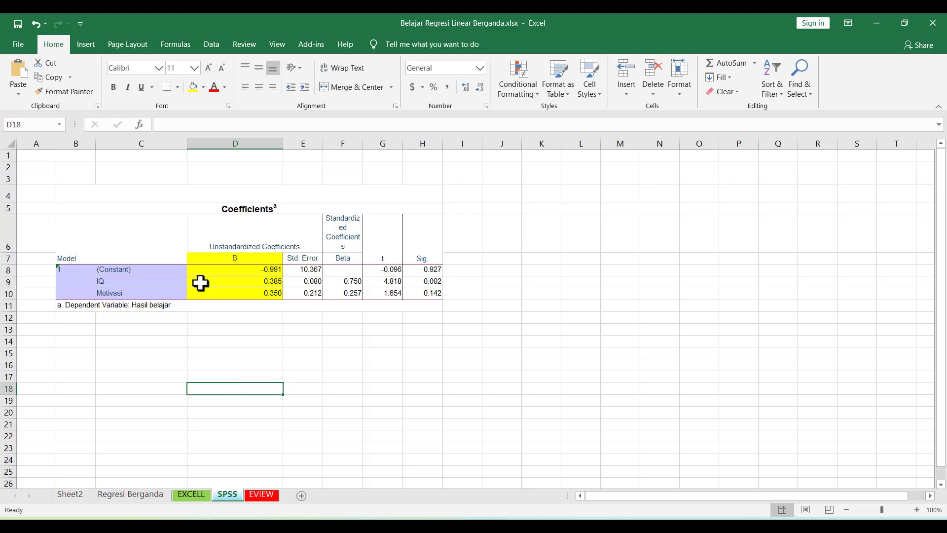
- Check the constant and Motivasi coefficients on the SPSS sheet against the manual results on the Regresi Berganda sheet
click(241, 270)
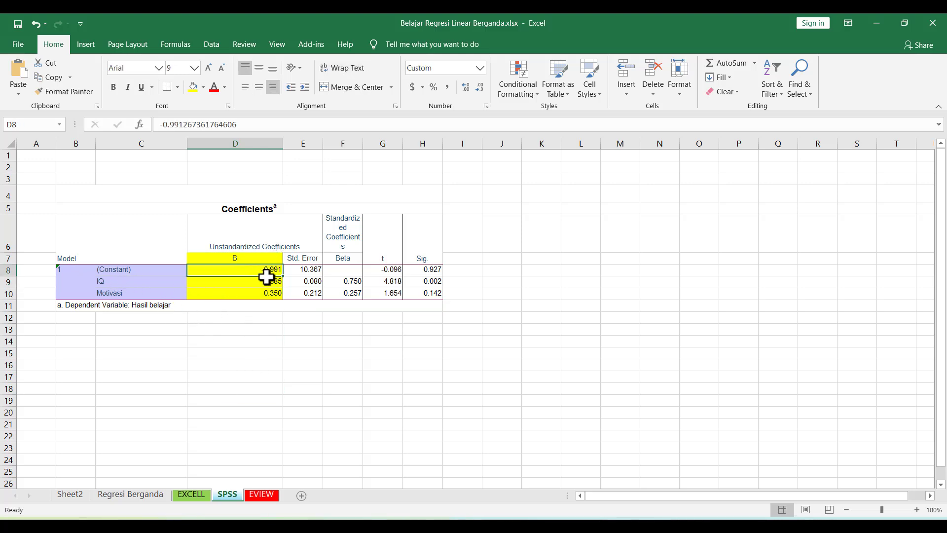
click(258, 294)
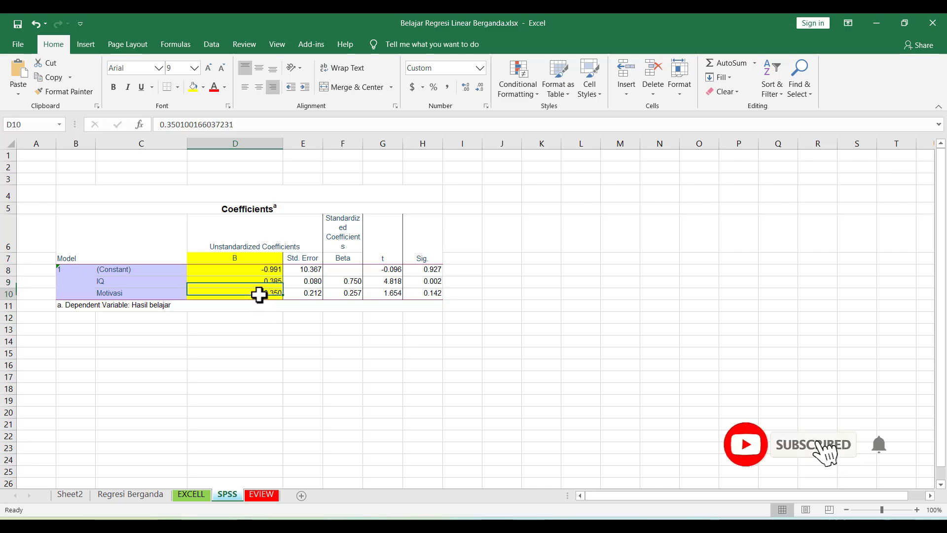
click(137, 495)
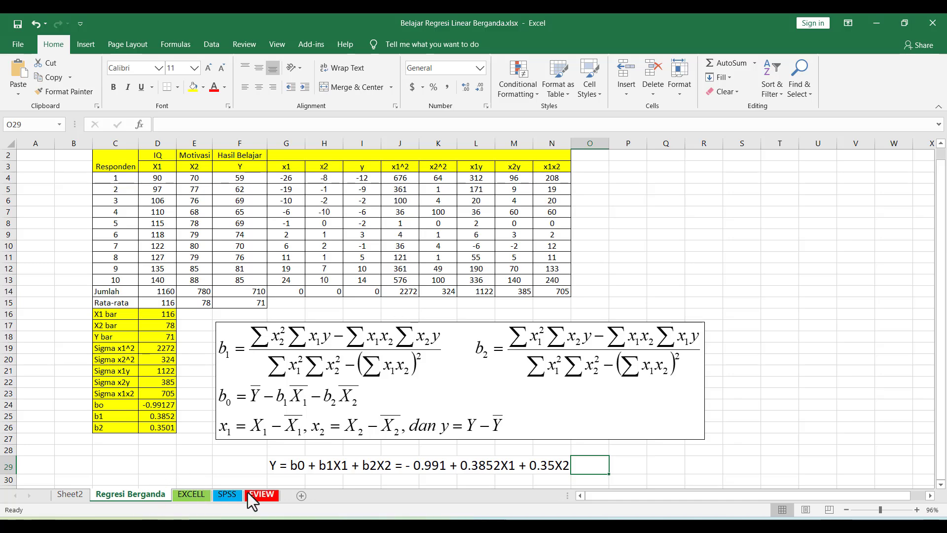
- Switch to EViews and create a new Unstructured / Undated workfile with 10 observations
click(226, 495)
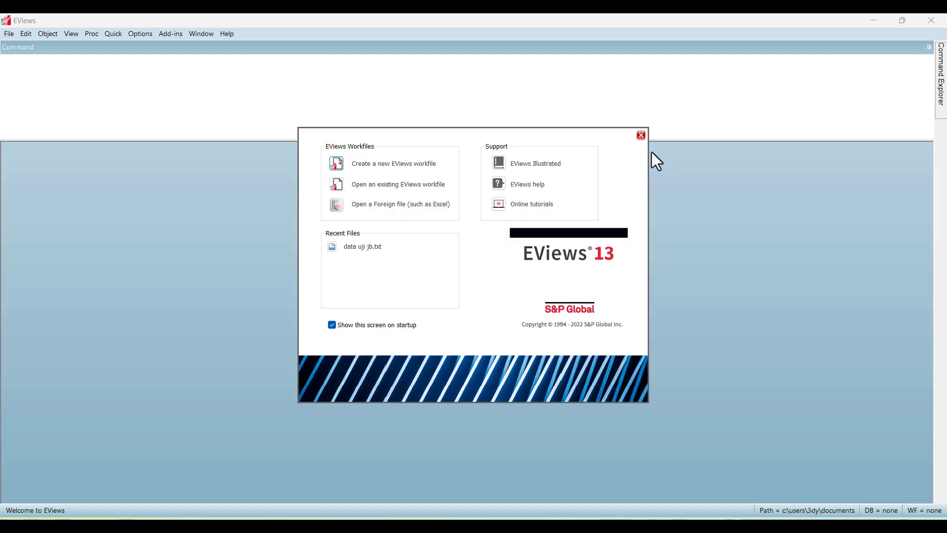
click(642, 136)
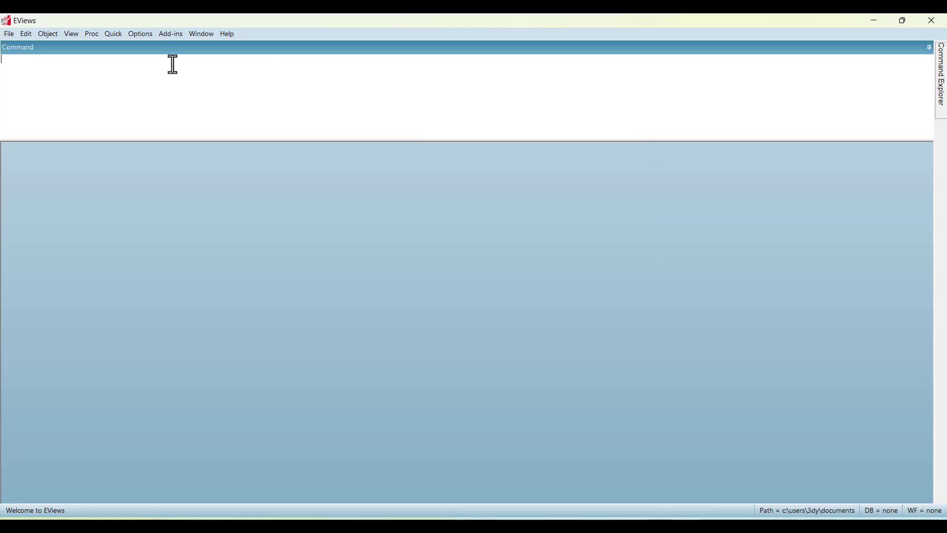
click(7, 37)
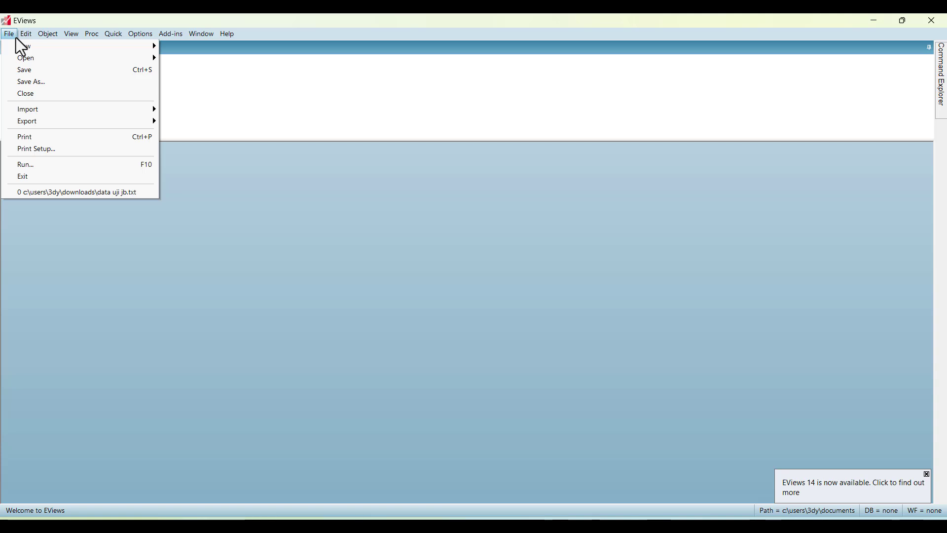
mouse_move(137, 50)
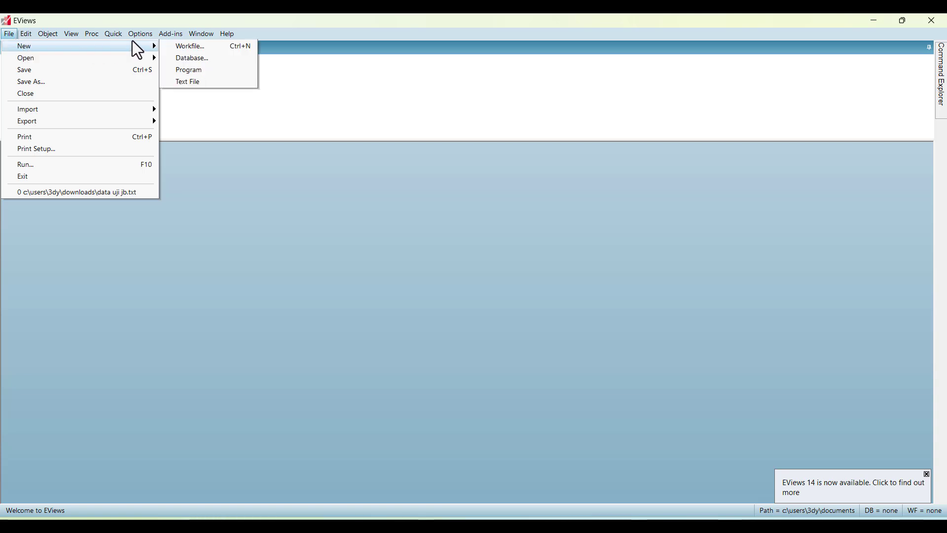
click(8, 35)
click(8, 35)
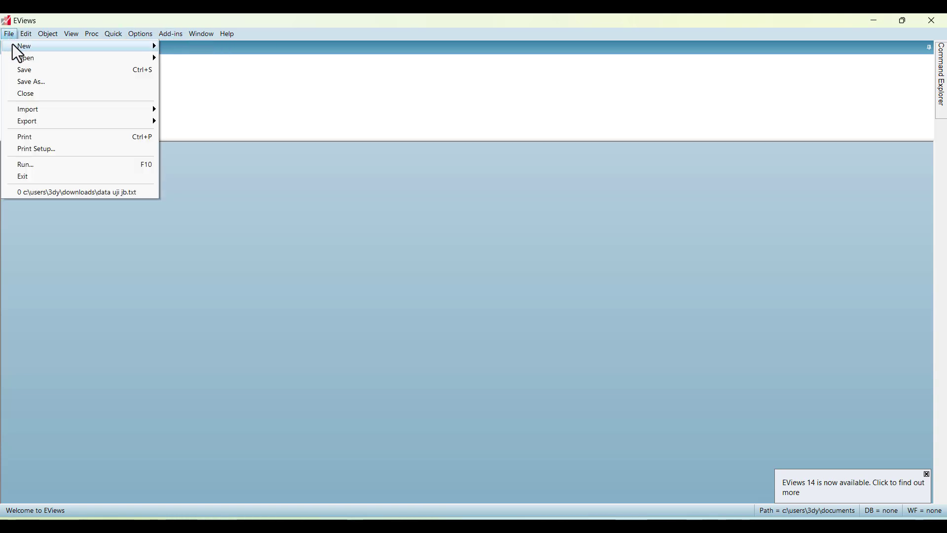
mouse_move(82, 48)
click(168, 46)
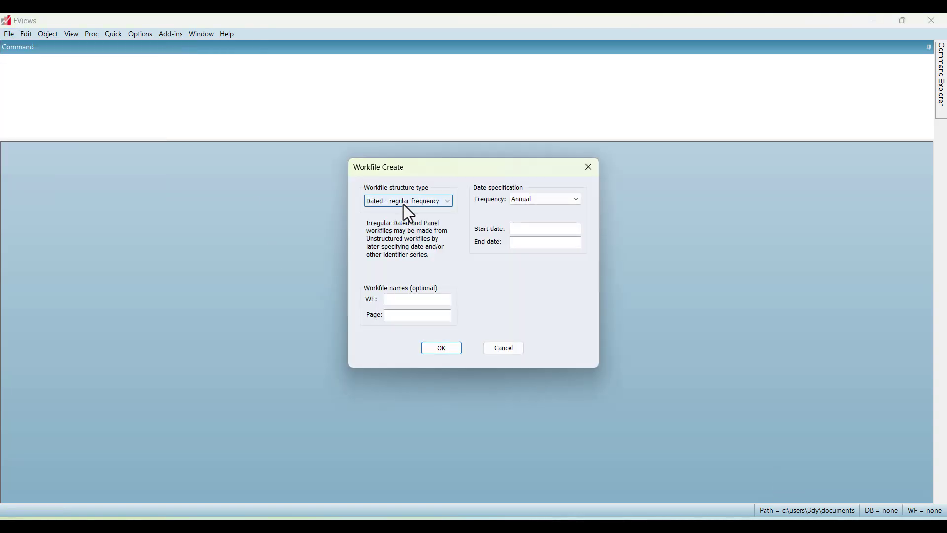
click(407, 202)
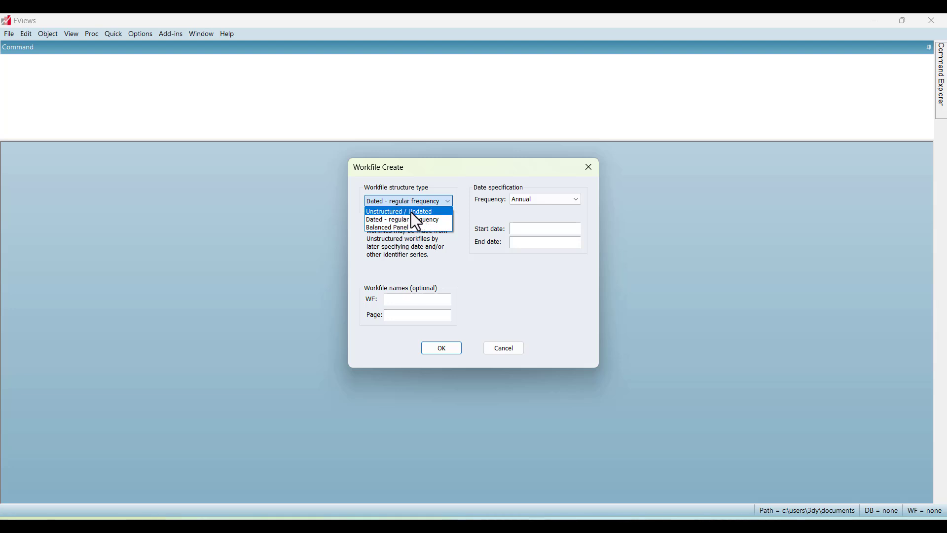
click(410, 212)
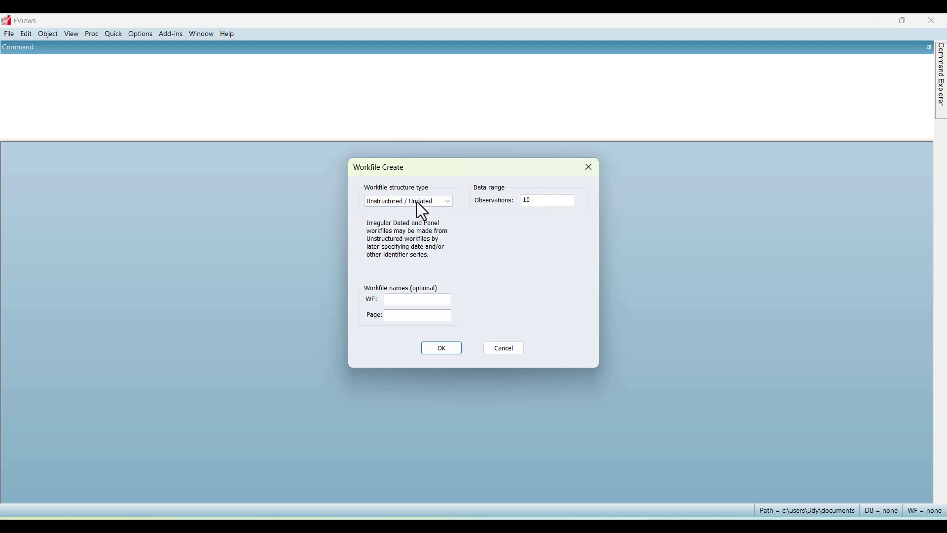
click(452, 350)
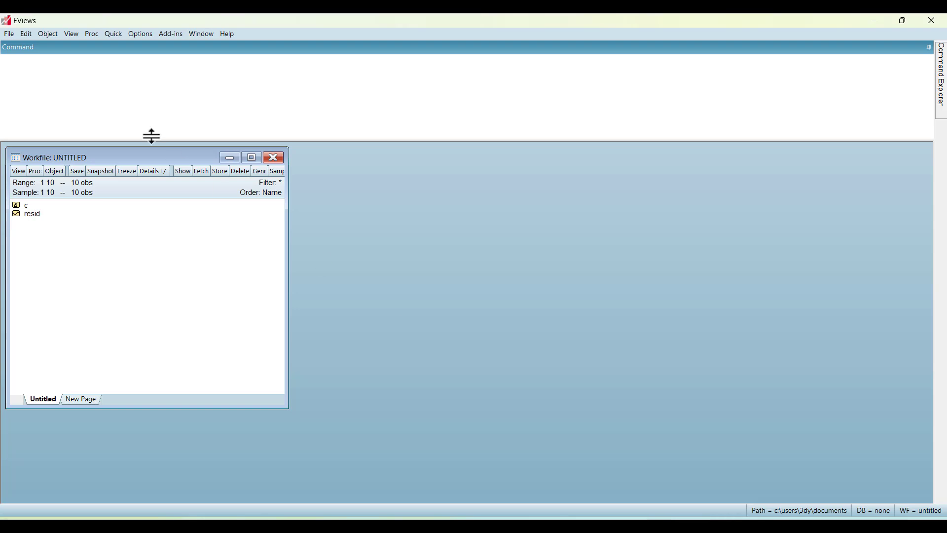
- Open an empty group in the new workfile for entering series data
click(117, 38)
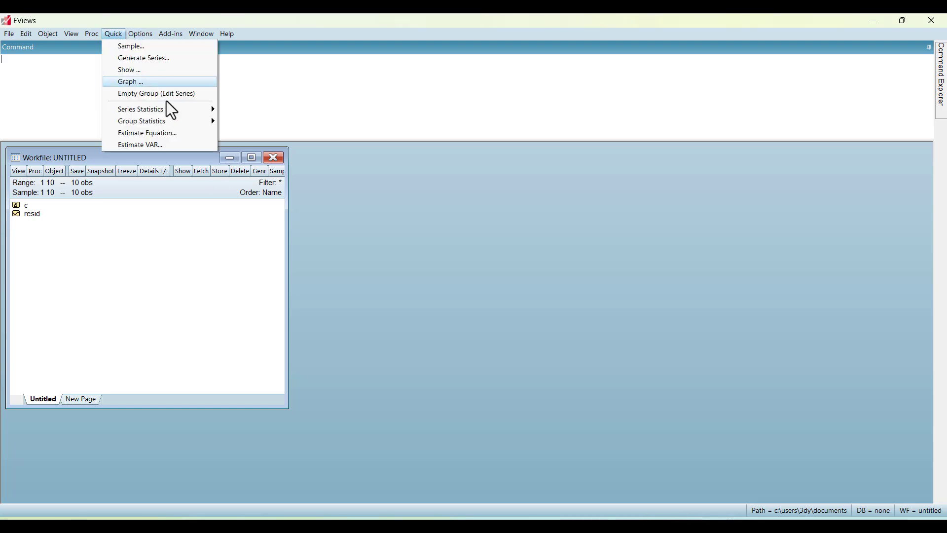
mouse_move(173, 123)
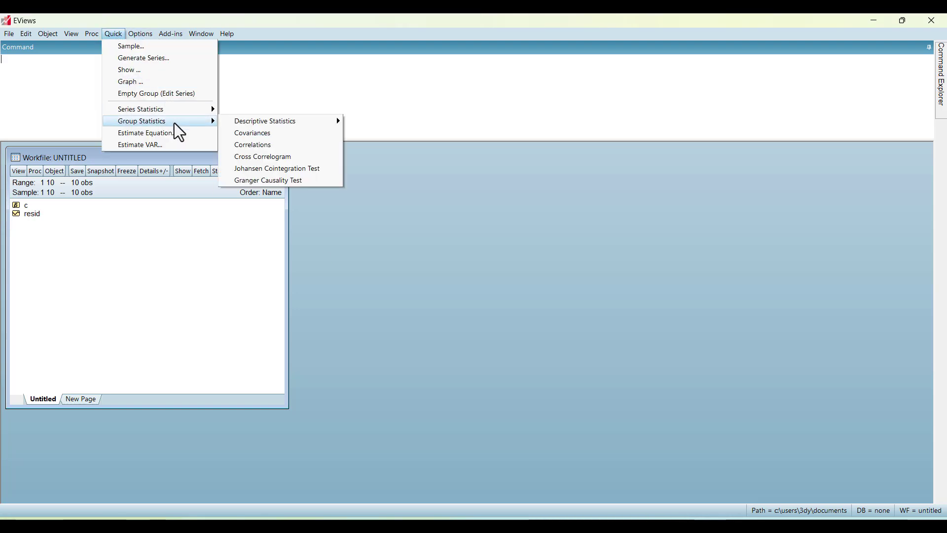
click(163, 93)
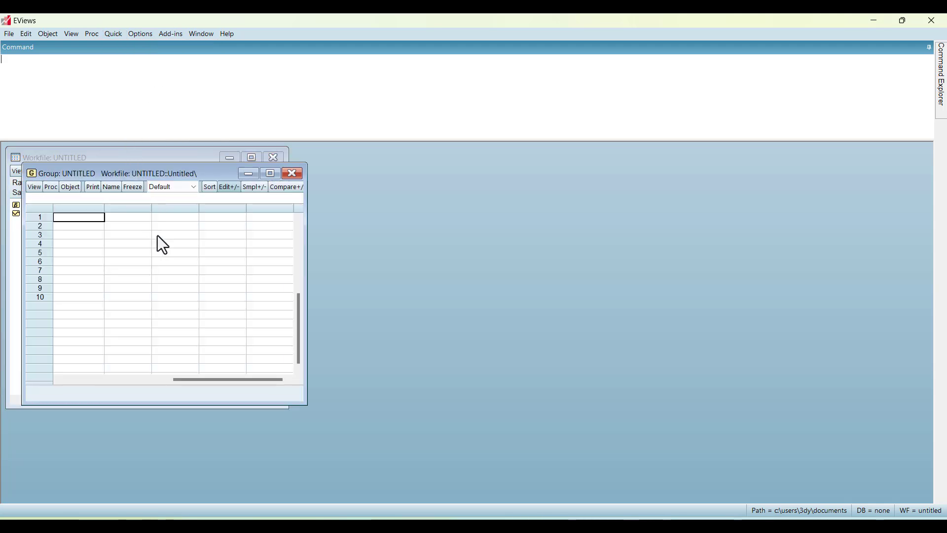
- Switch to Excel and copy the X1, X2 and Y data with headers in D3:F13 of the Regresi Berganda sheet
click(497, 526)
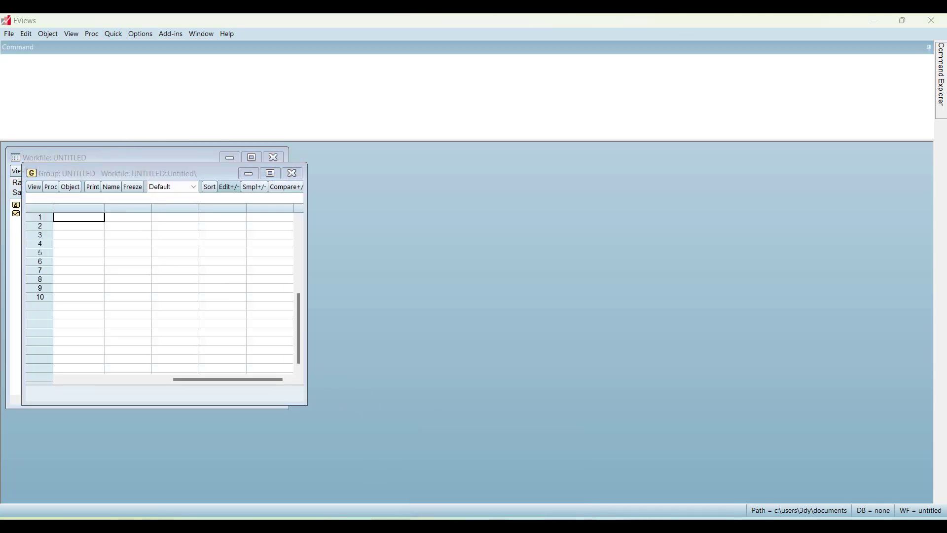
click(129, 496)
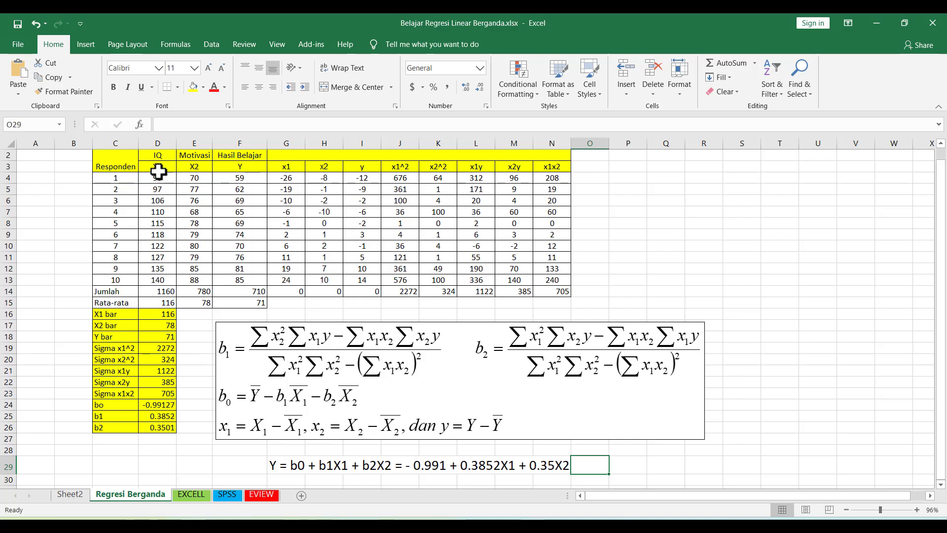
mouse_move(151, 168)
mouse_down()
mouse_move(249, 250)
mouse_move(245, 282)
mouse_up()
key(ctrl+q)
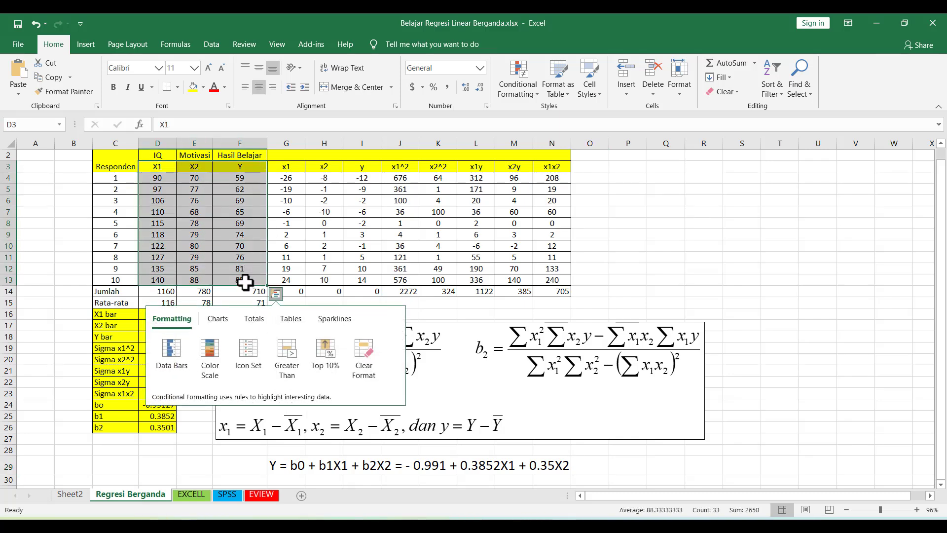
right_click(185, 199)
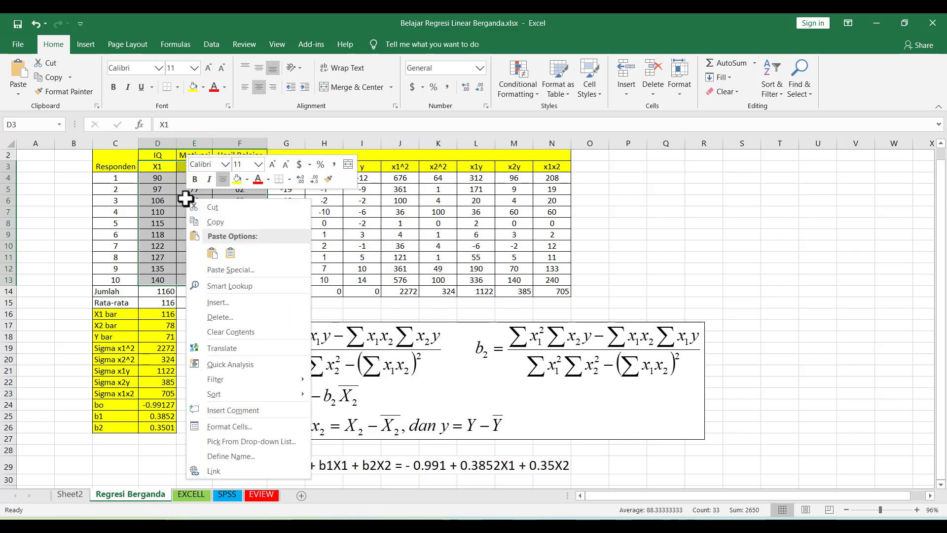
click(205, 223)
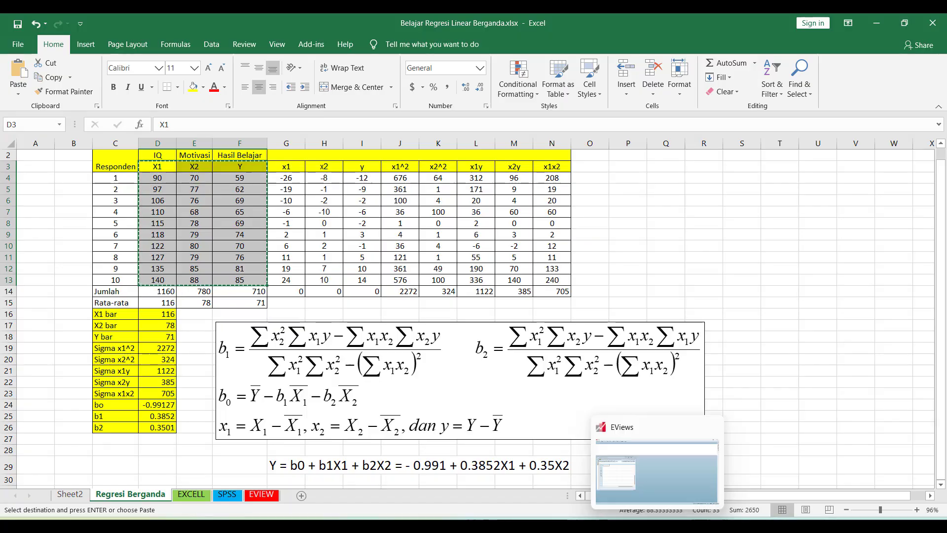
- Paste the copied data into the EViews group from the series-name row and move the group window clear of the workfile list
click(657, 527)
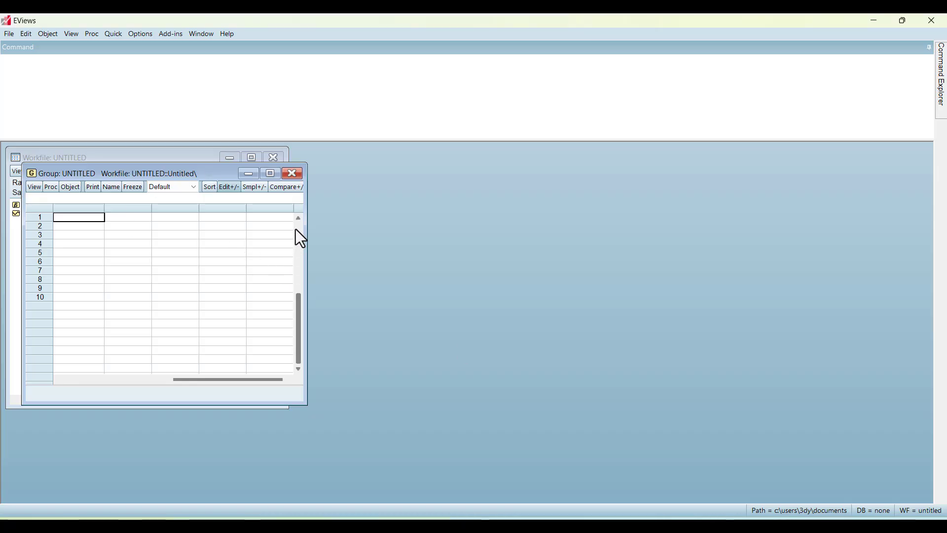
scroll(294, 229, up, 2)
click(70, 221)
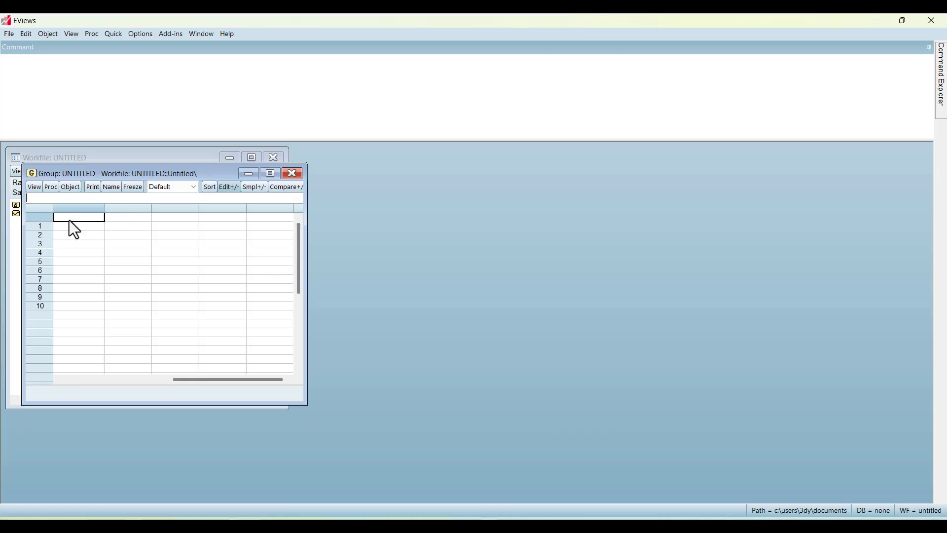
key(ctrl+v)
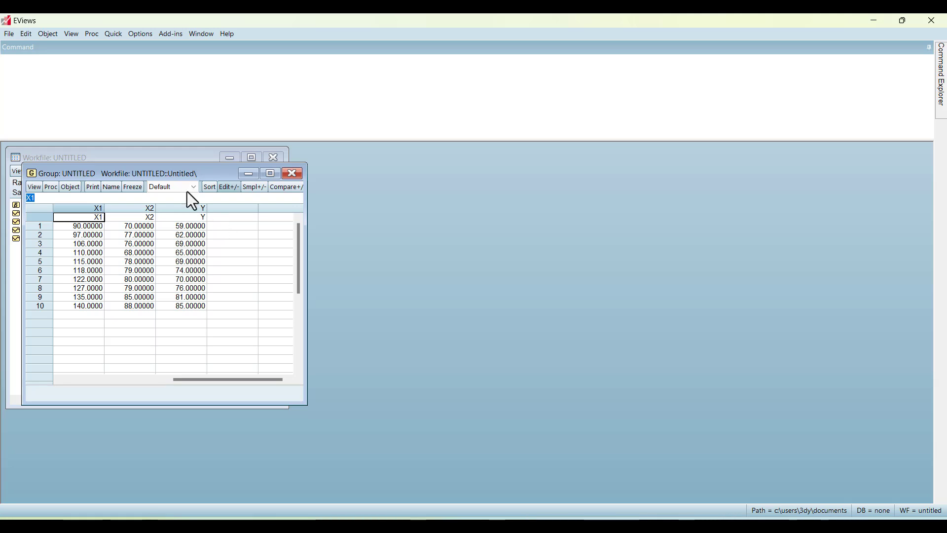
drag(181, 173, 344, 200)
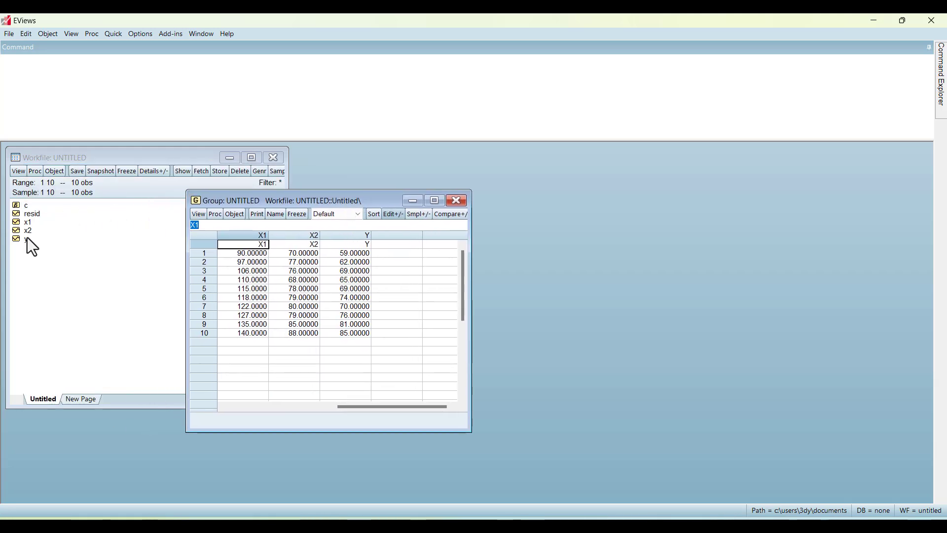
drag(336, 206, 336, 207)
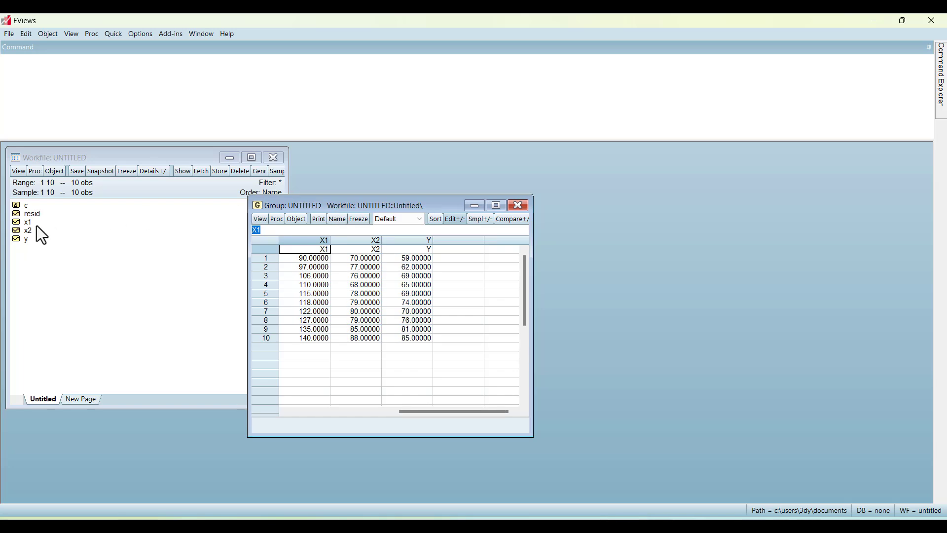
- Open y, x1 and x2 as an equation, with y as the dependent variable, and estimate y c x1 x2 by Least Squares over sample 1 10
click(28, 245)
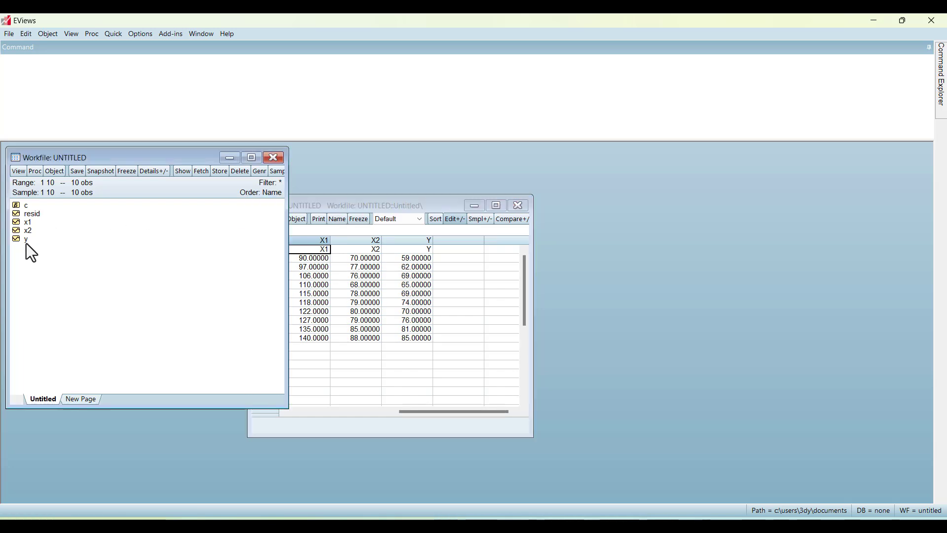
click(25, 242)
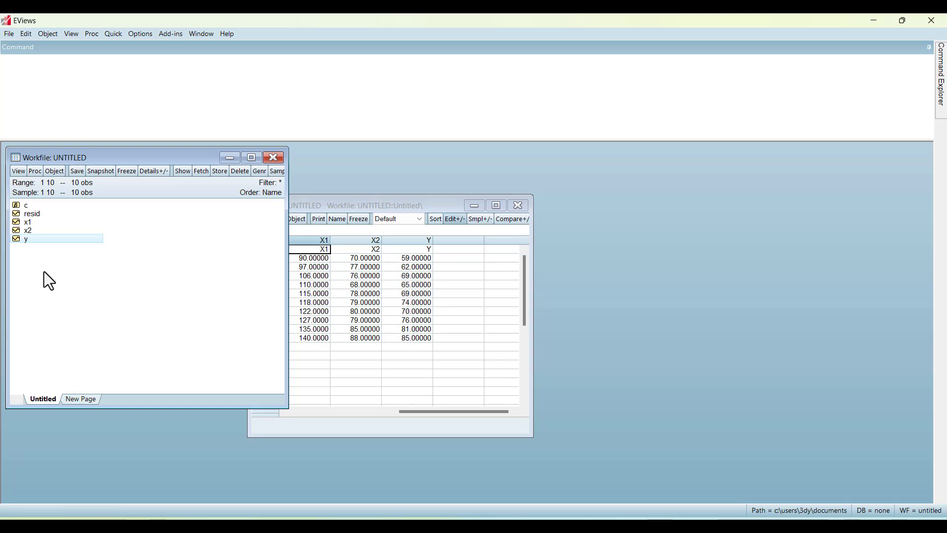
ctrl+click(29, 224)
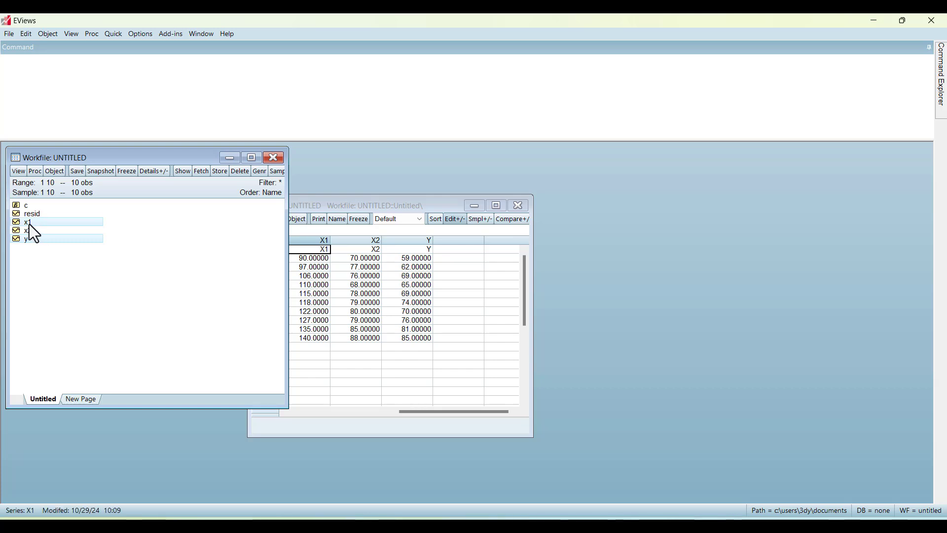
ctrl+click(29, 228)
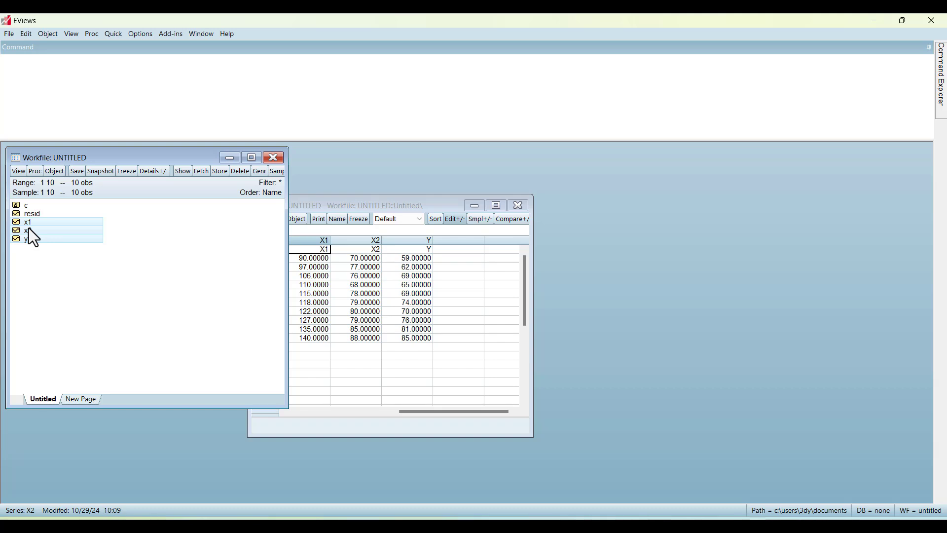
right_click(29, 227)
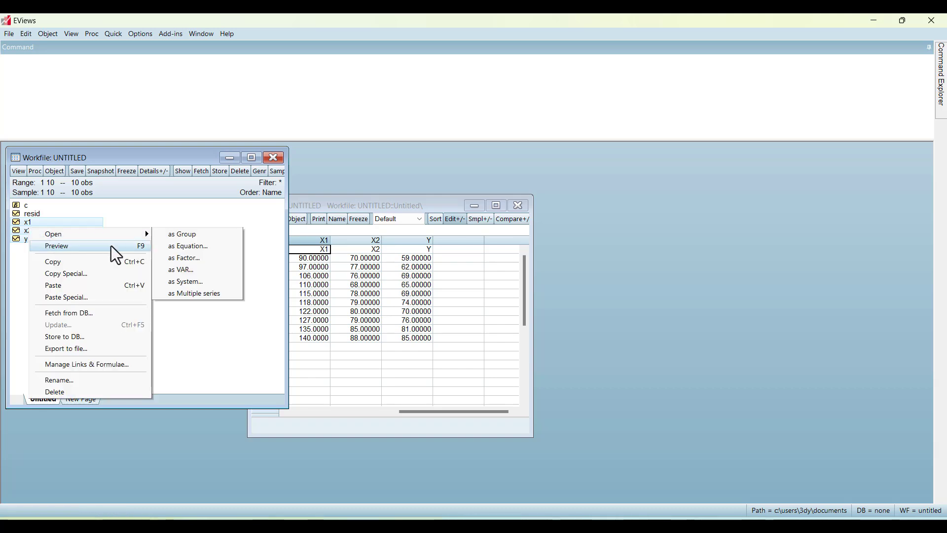
click(187, 246)
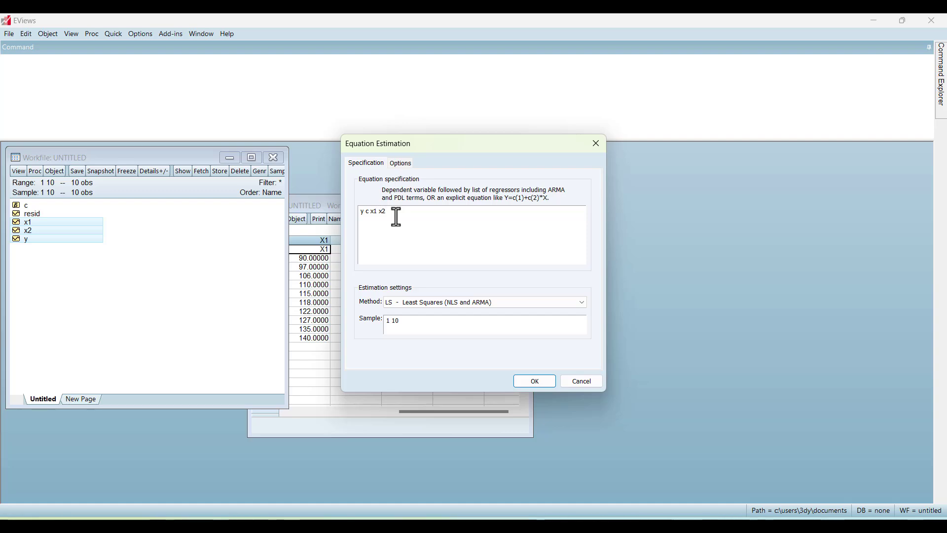
click(526, 381)
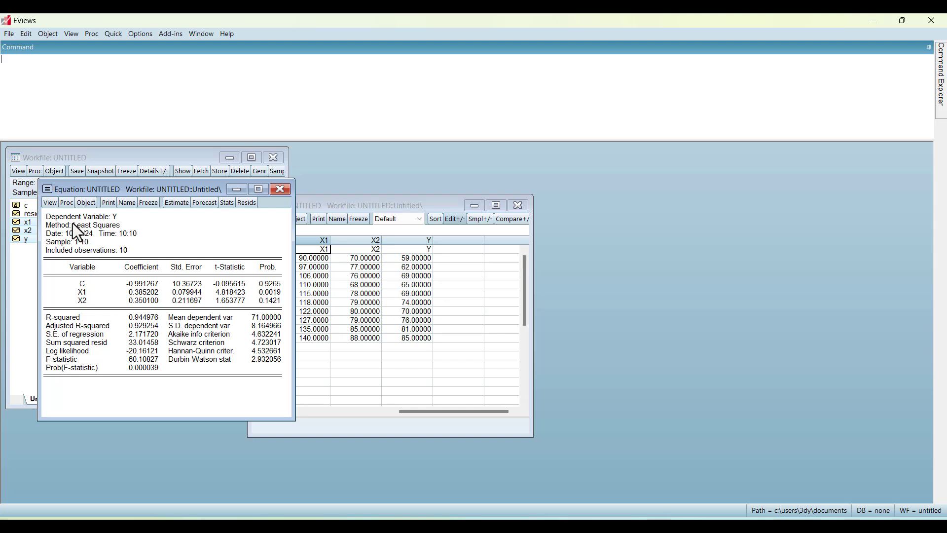
drag(48, 217, 264, 365)
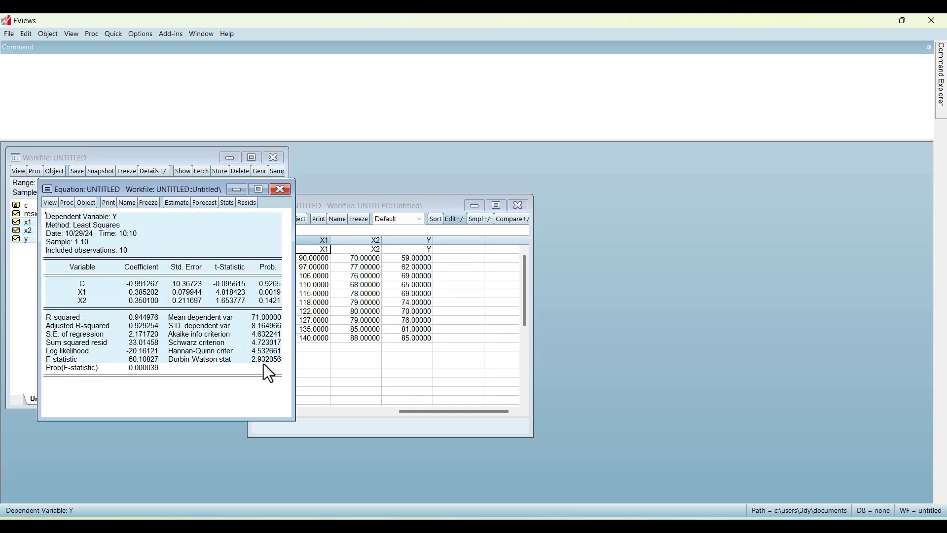
click(497, 526)
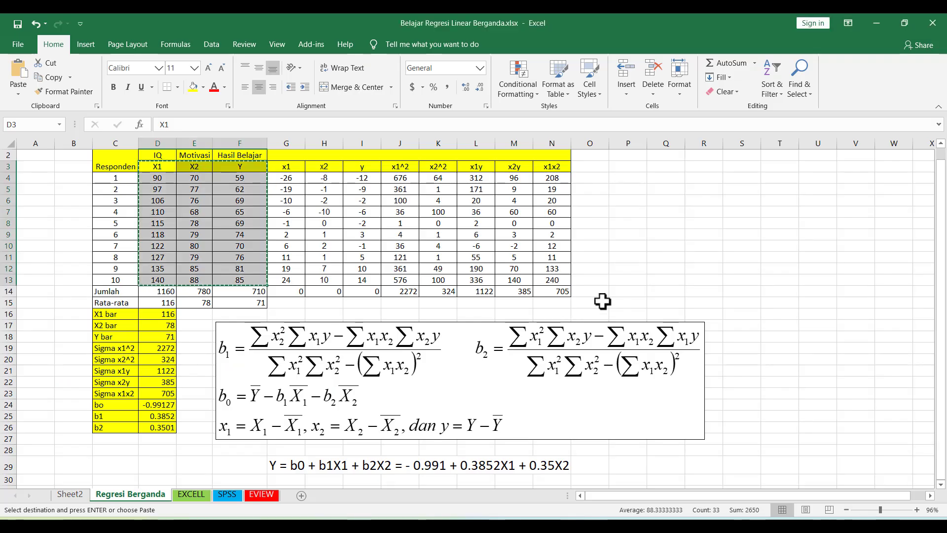
click(646, 268)
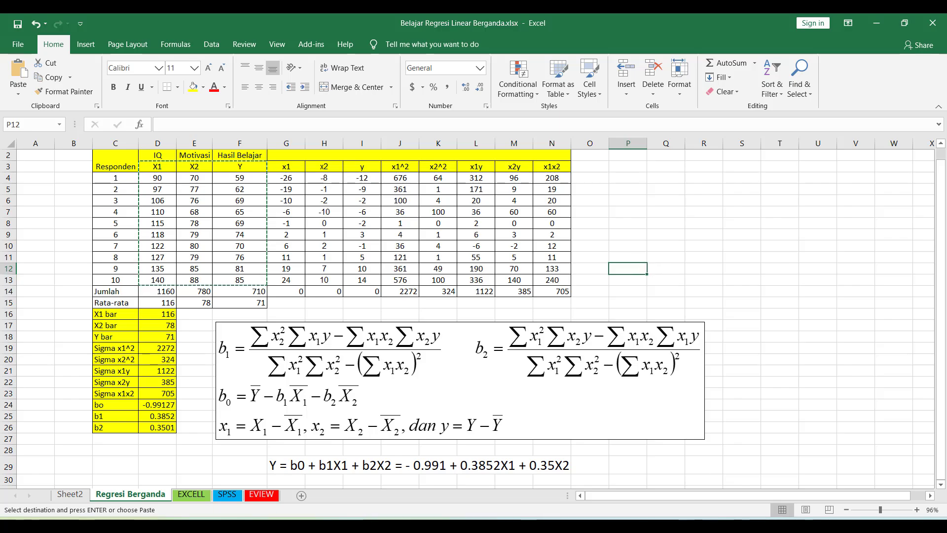
click(518, 525)
right_click(102, 227)
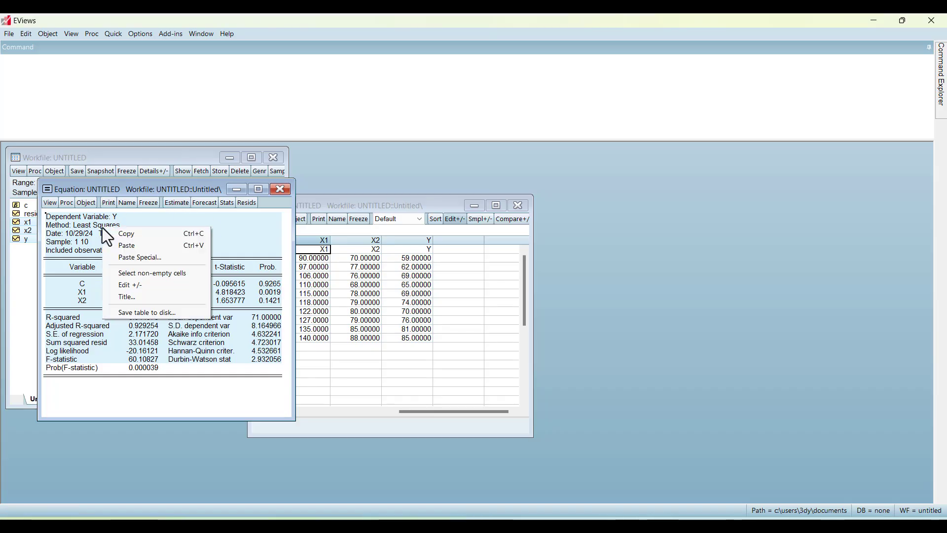
click(121, 235)
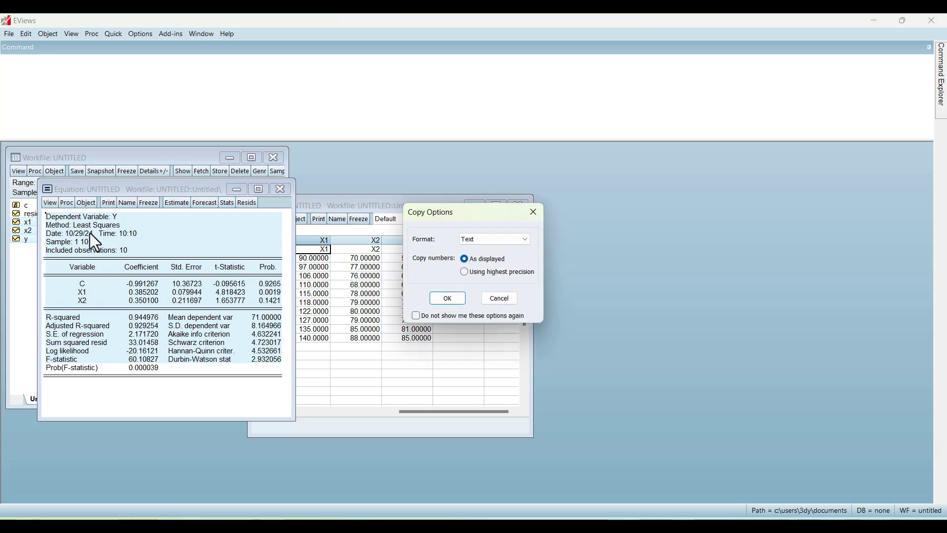
click(500, 300)
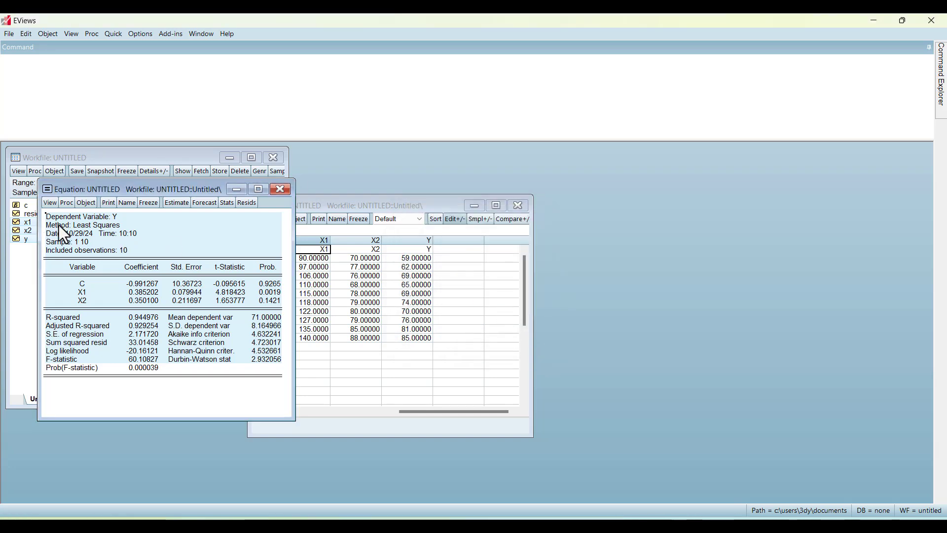
- Copy the entire Least Squares regression output as text, with the numbers as displayed
click(49, 218)
drag(45, 217, 290, 392)
key(ctrl+c)
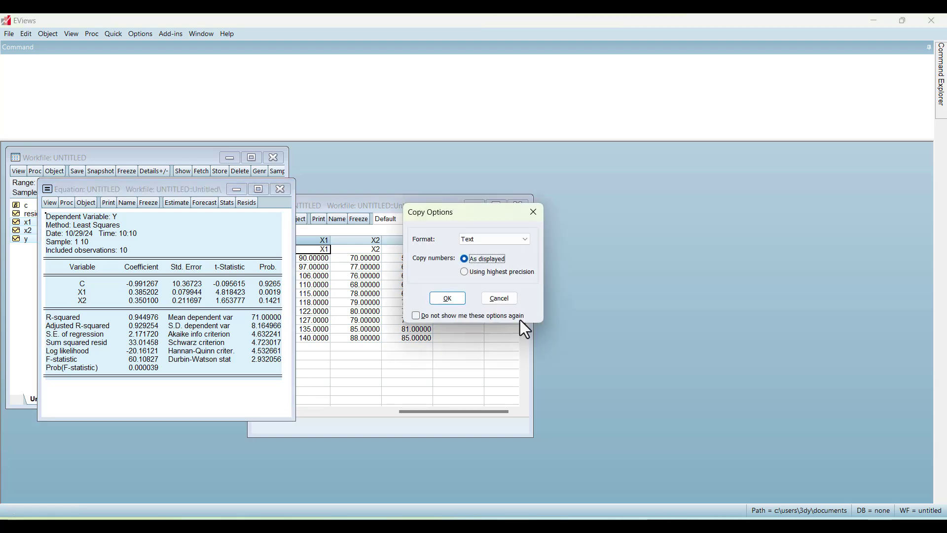
click(451, 302)
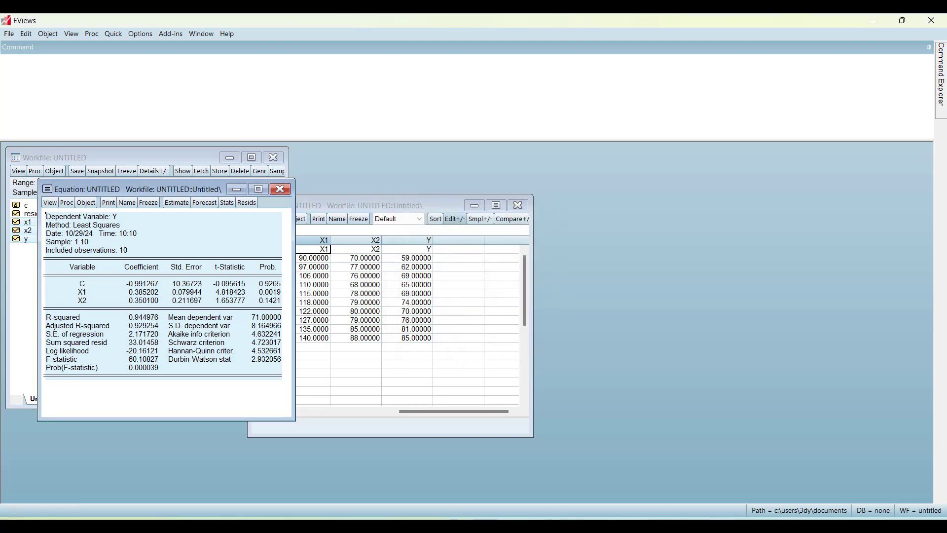
- Switch to Excel and paste the copied regression output at cell B5 of the EVIEW sheet
key(alt+Tab)
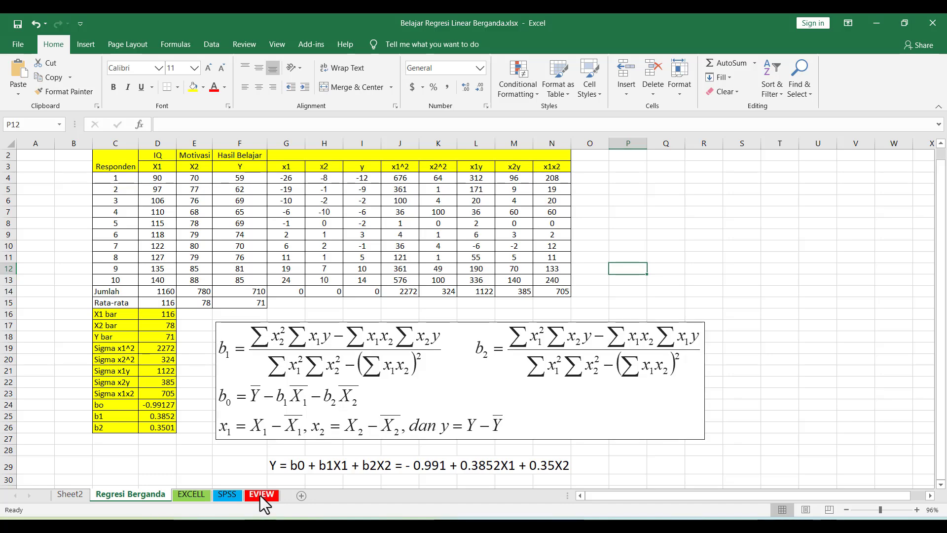
click(261, 494)
click(77, 198)
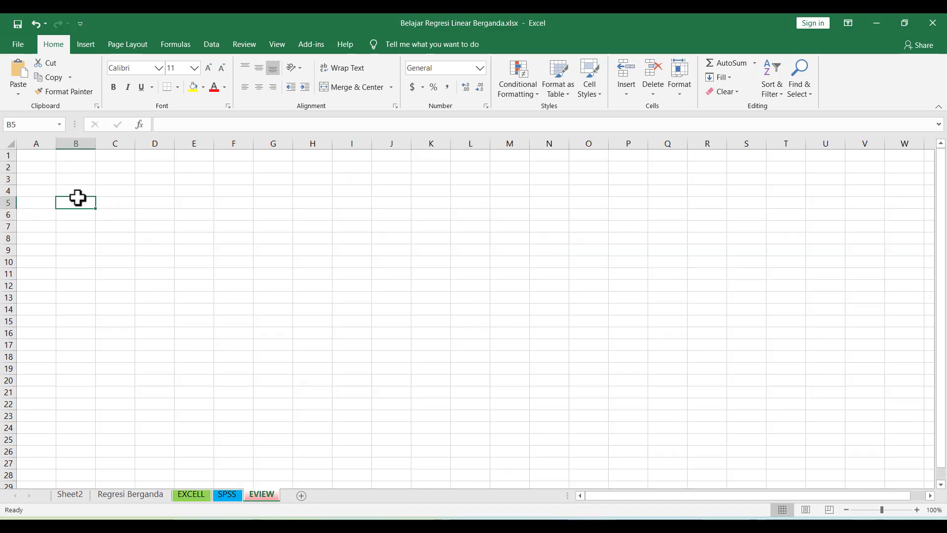
key(ctrl+v)
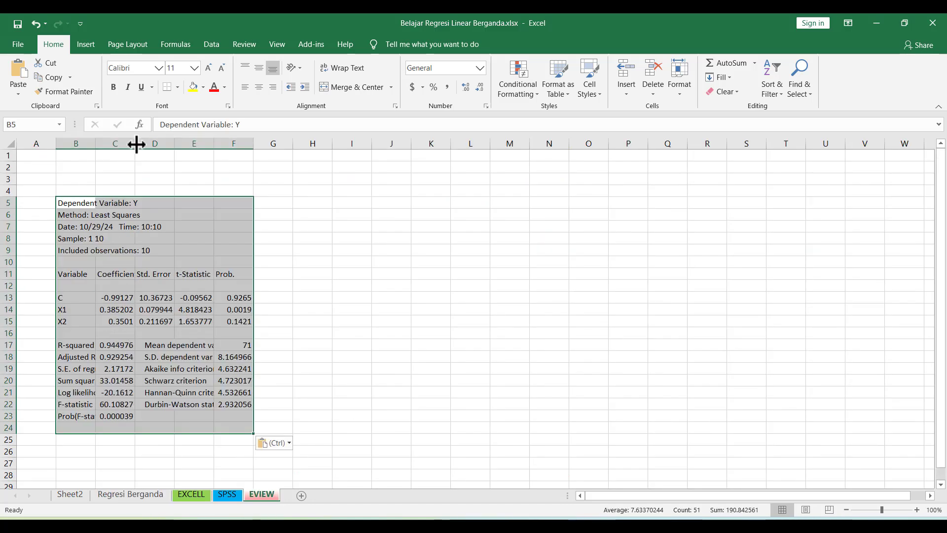
- Widen column C to fit the coefficients and fill the Coefficient cells C11:C15 with yellow
drag(136, 144, 168, 143)
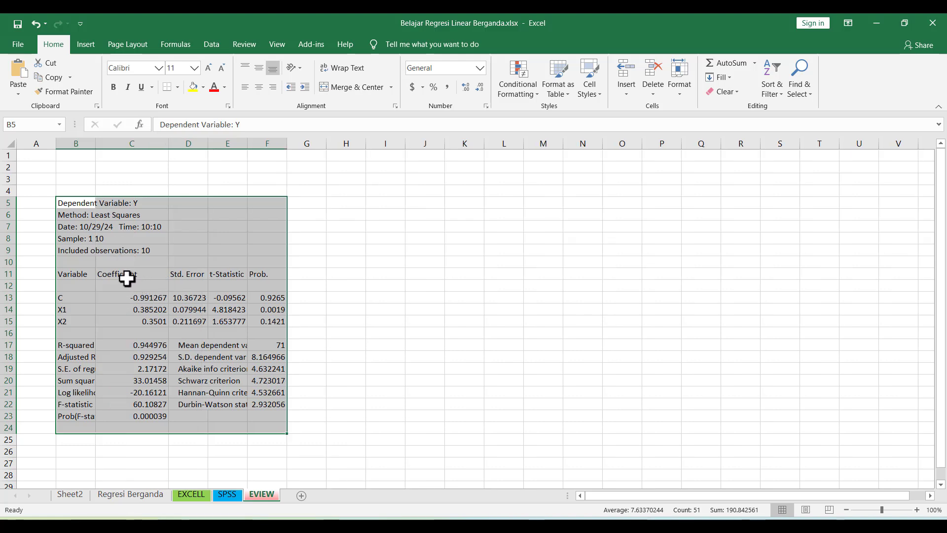
drag(126, 279, 127, 323)
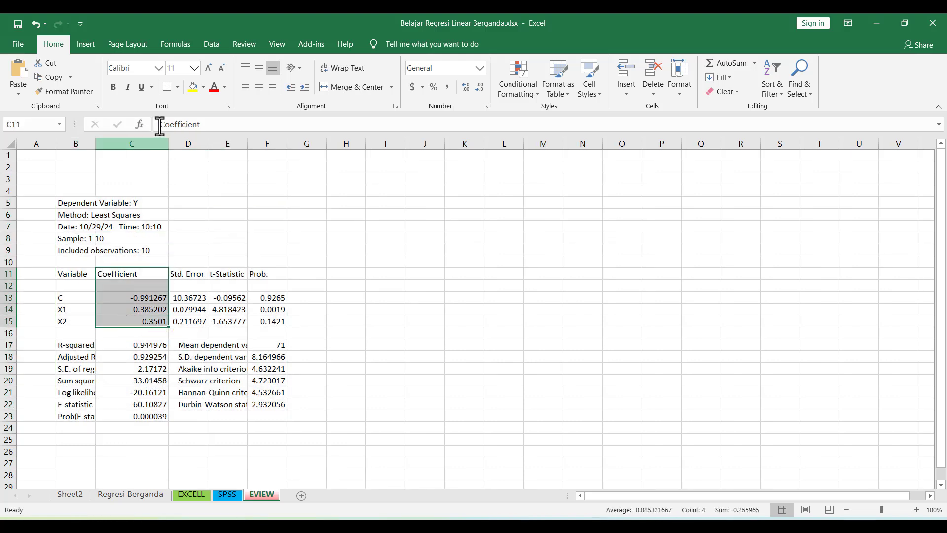
click(193, 90)
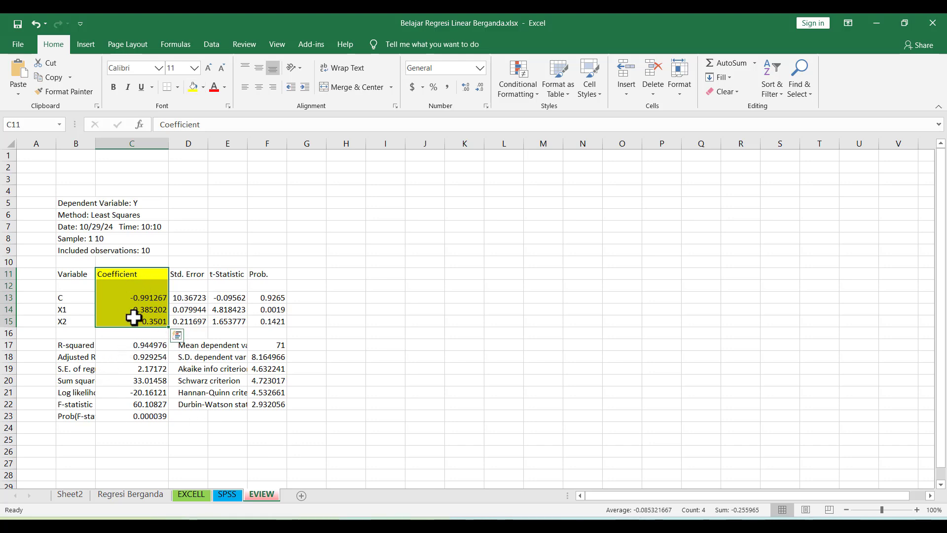
- Compare the C, X1 and X2 coefficients on the EVIEW sheet with b0, b1 and b2 on the Regresi Berganda sheet
click(150, 299)
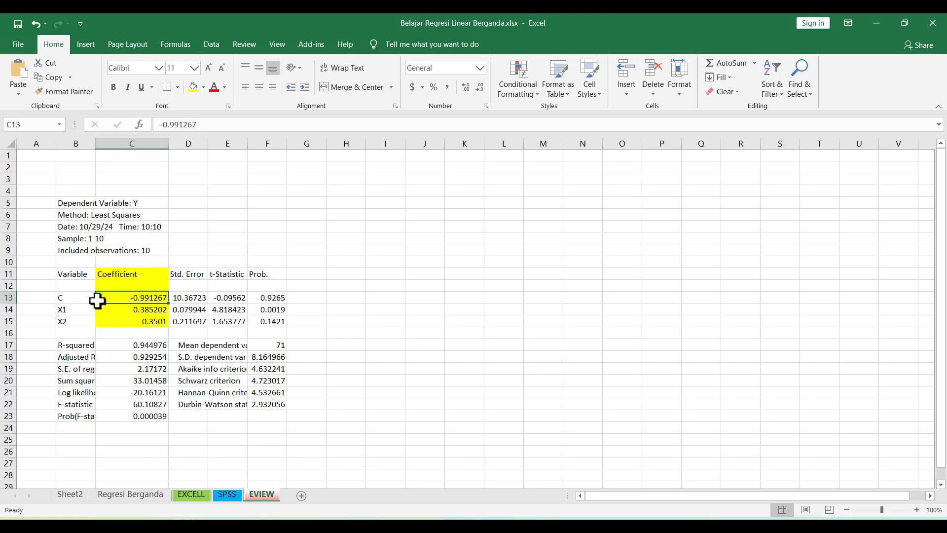
click(136, 311)
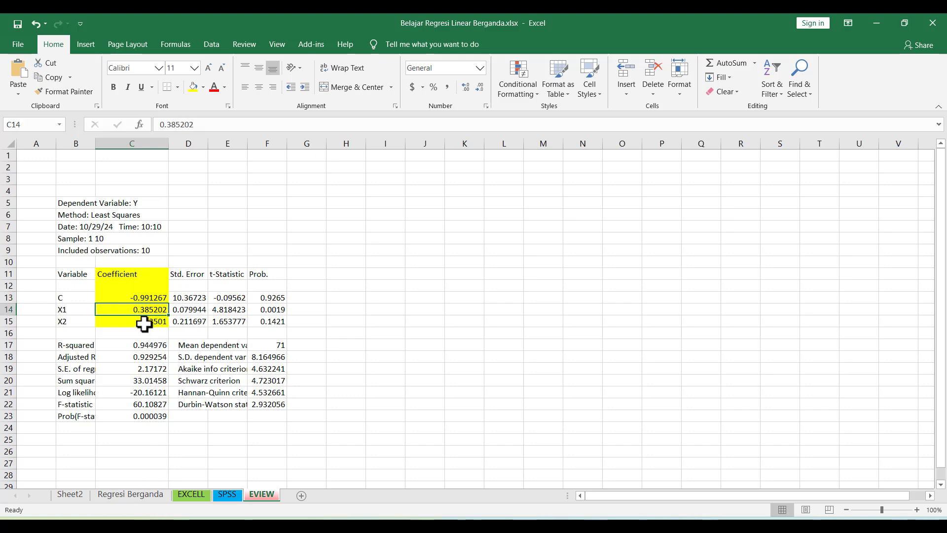
click(139, 320)
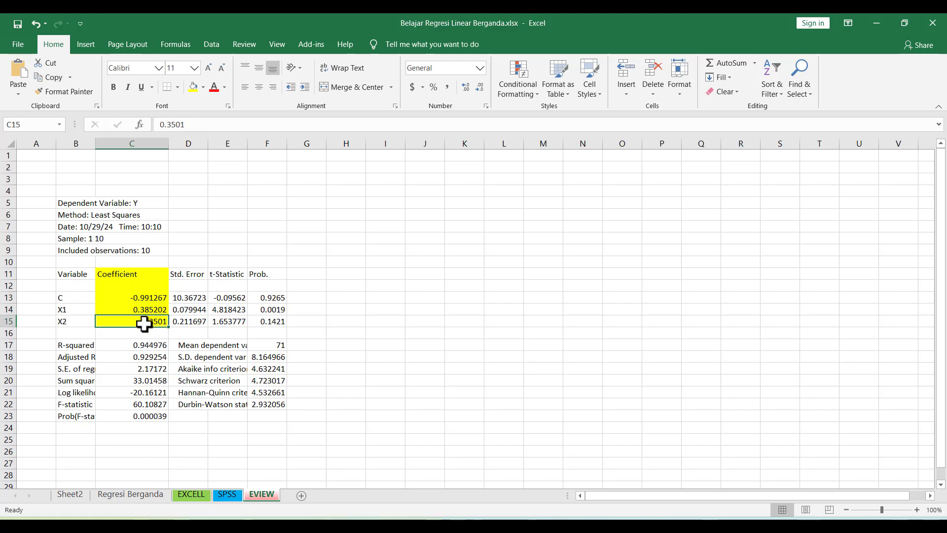
click(153, 501)
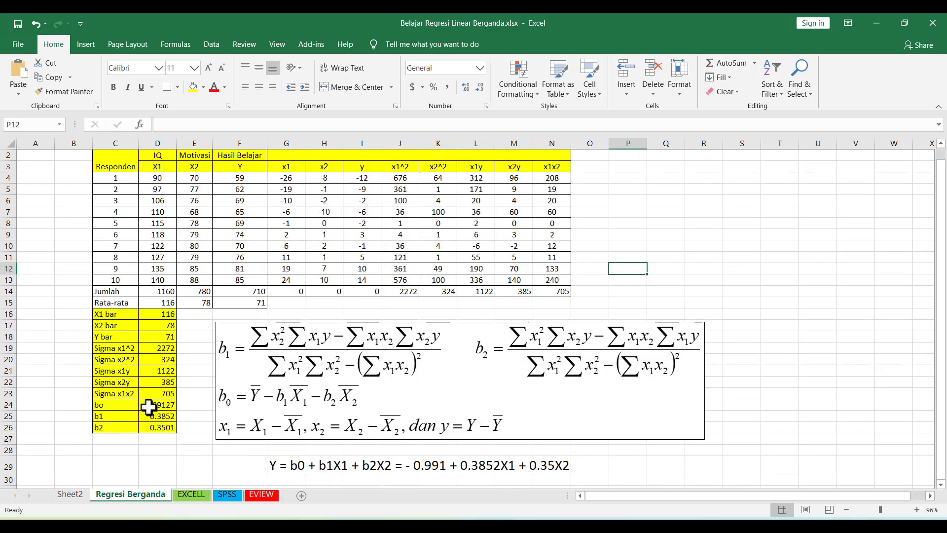
click(265, 493)
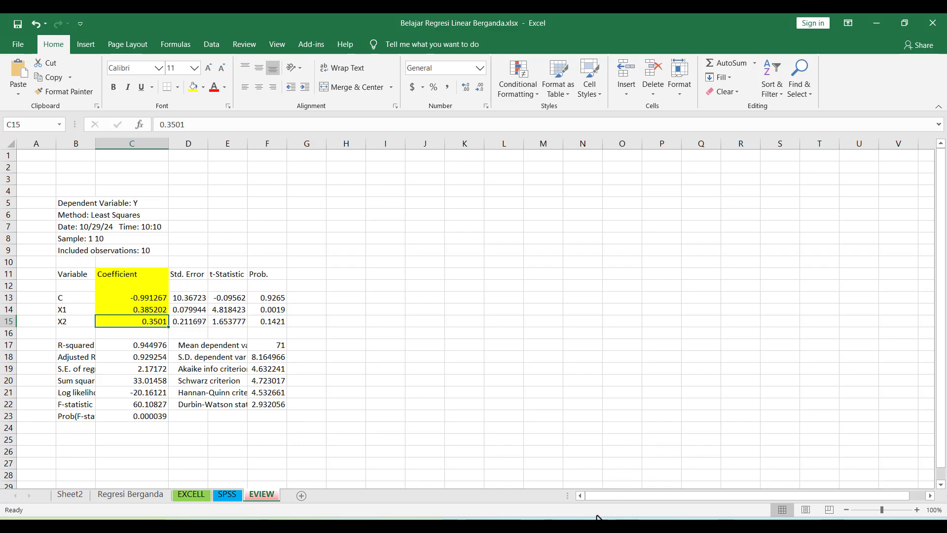
- Switch to the regression PDF in Foxit, compare its worked coefficients with the Regresi Berganda sheet, and examine the model interpretation on page 5
key(alt+Tab)
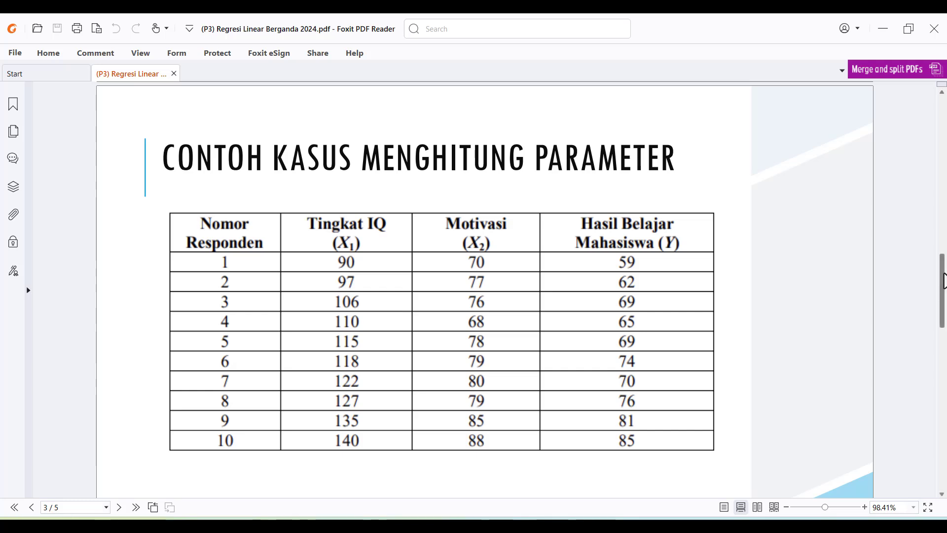
drag(943, 281, 945, 352)
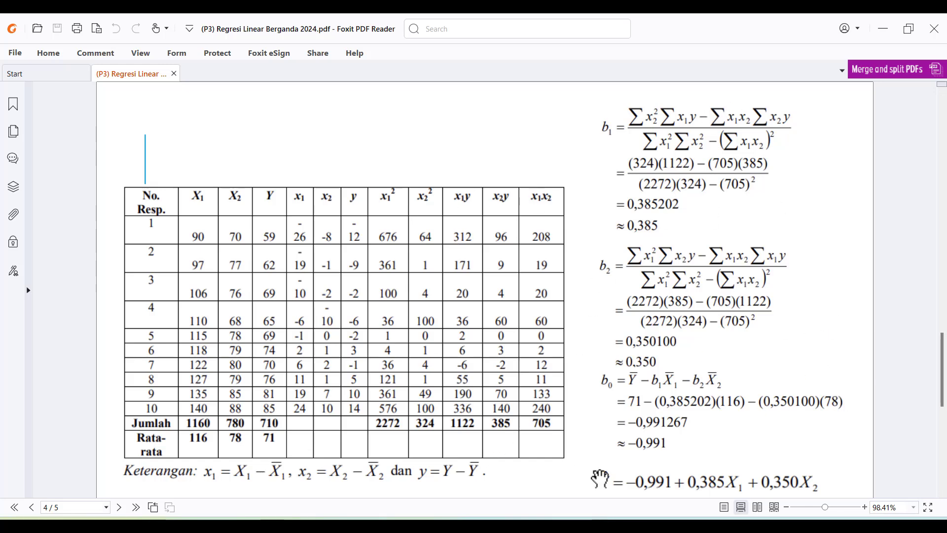
click(552, 526)
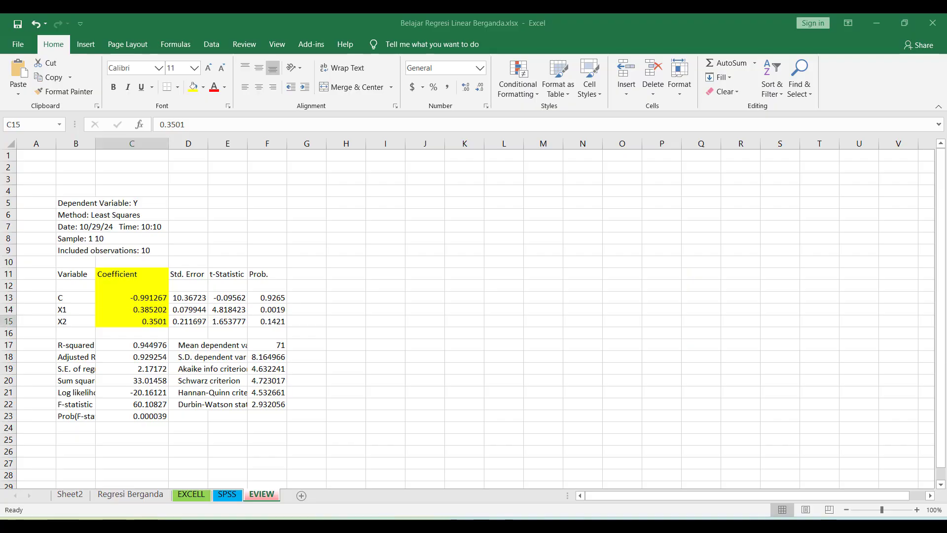
click(118, 495)
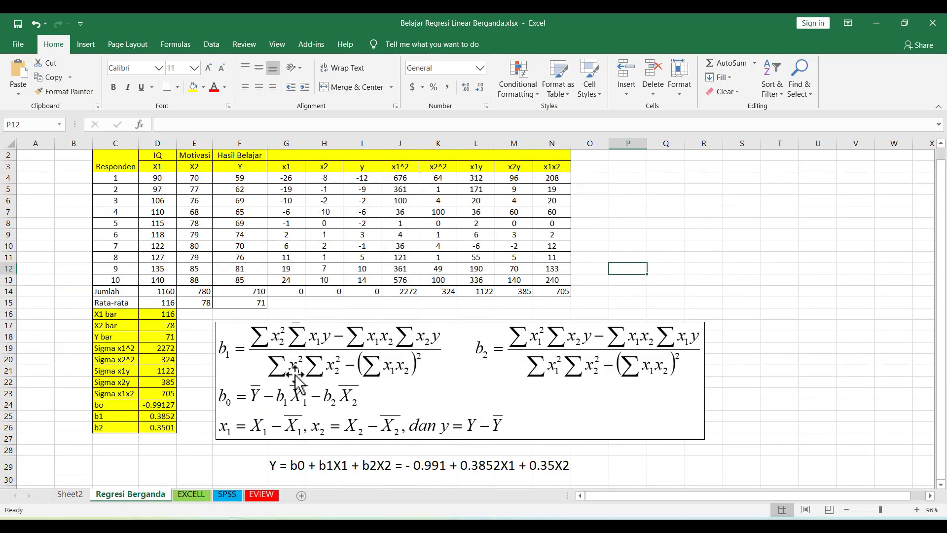
click(602, 525)
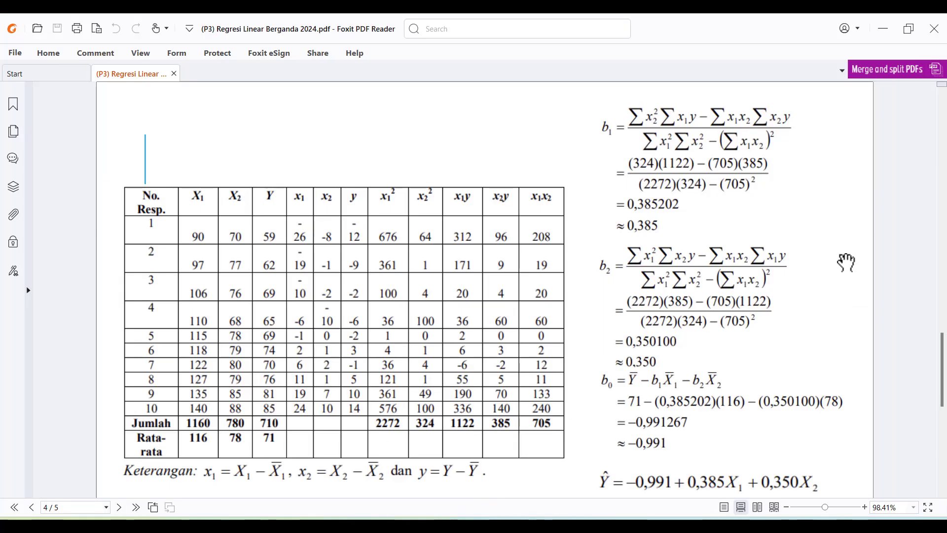
drag(943, 356, 944, 432)
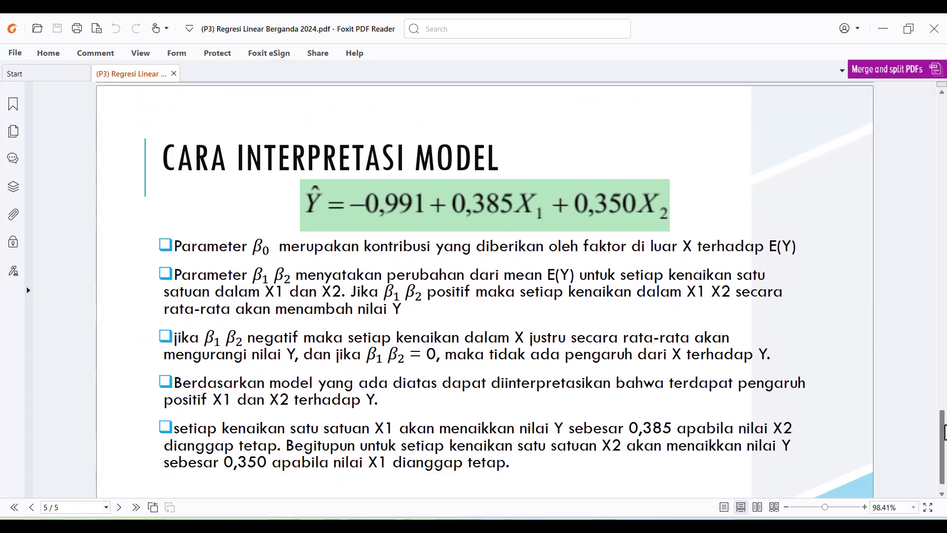